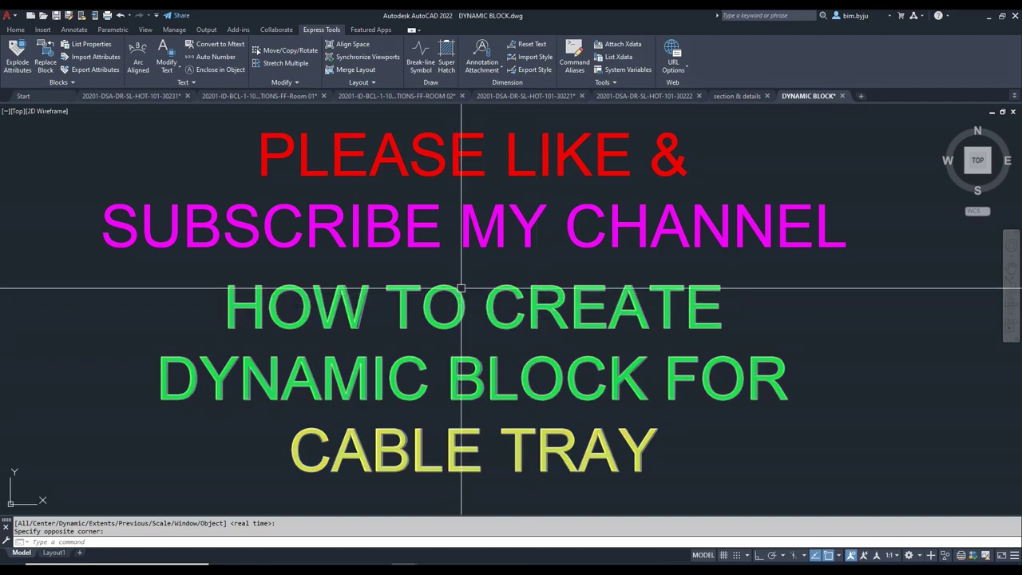
middle_click_drag(460, 301, 466, 264)
scroll(468, 362, "up", 2)
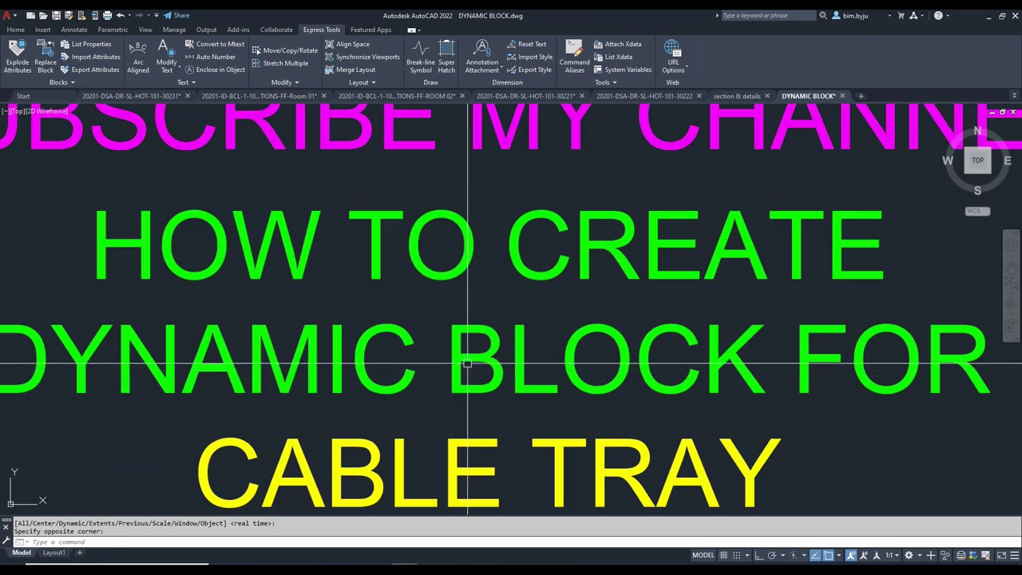
middle_click_drag(469, 364, 491, 330)
scroll(496, 339, "down", 3)
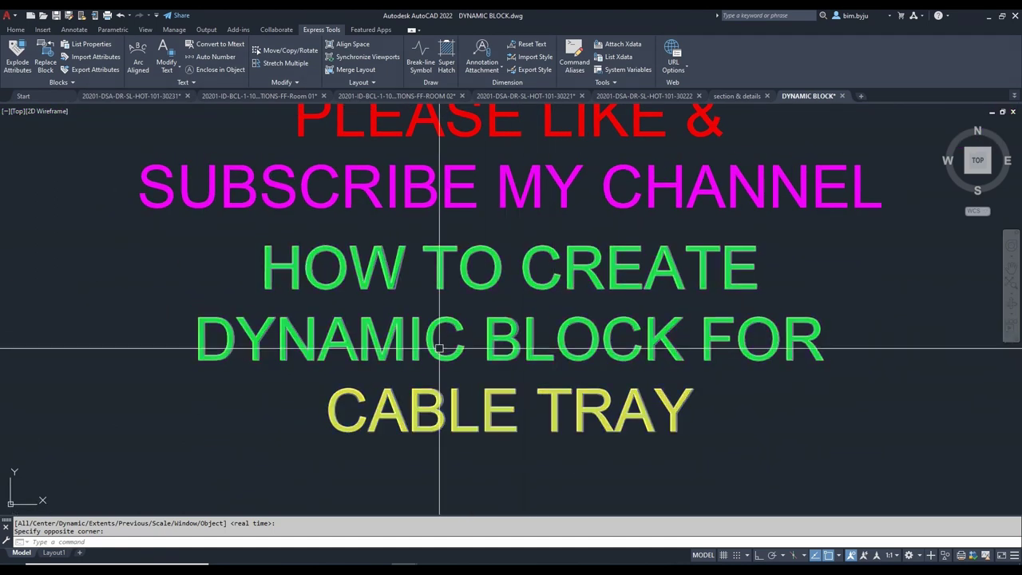
scroll(447, 335, "up", 2)
scroll(477, 339, "down", 2)
middle_click_drag(477, 339, 468, 389)
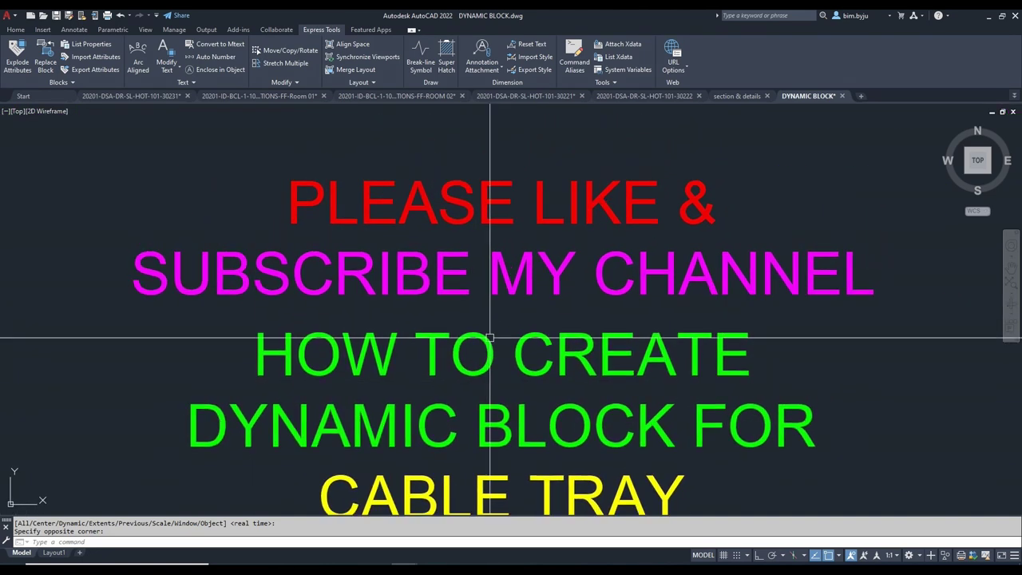
scroll(478, 232, "up", 2)
scroll(478, 303, "down", 2)
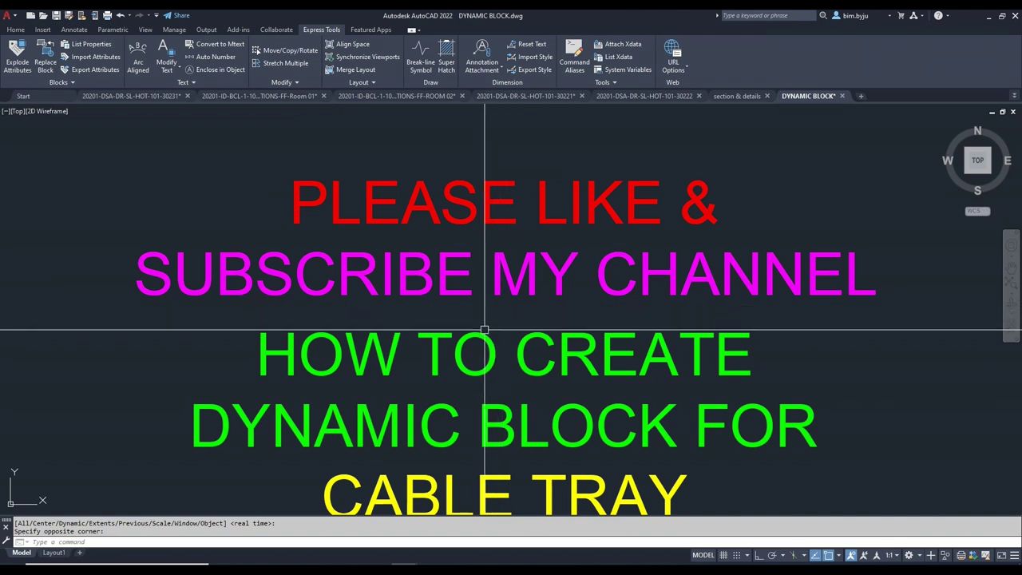
middle_click_drag(479, 376, 484, 335)
middle_click_drag(475, 372, 470, 349)
Examine the cable tray fittings and the outline of the separate tee between the reducer and the other fittings
mouse_move(472, 417)
middle_mouse_down()
mouse_move(480, 304)
mouse_move(492, 356)
mouse_move(472, 413)
mouse_move(590, 244)
middle_mouse_up()
scroll(468, 389, "down", 1)
scroll(391, 441, "up", 1)
scroll(379, 412, "up", 1)
scroll(409, 416, "down", 2)
scroll(487, 356, "up", 1)
scroll(442, 399, "up", 2)
middle_click_drag(508, 364, 456, 375)
middle_click_drag(338, 401, 345, 398)
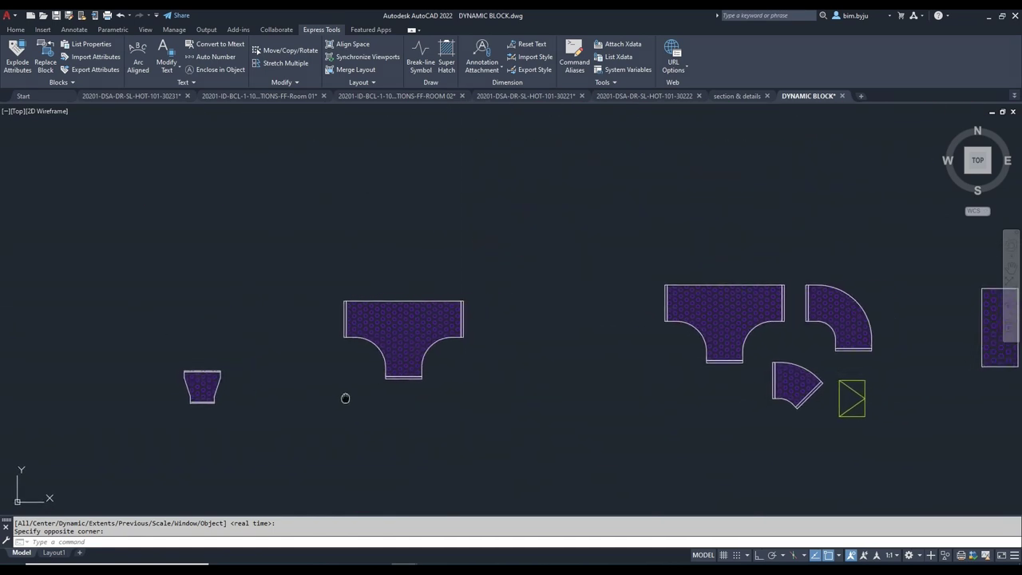
scroll(345, 398, "up", 4)
left_click(419, 346)
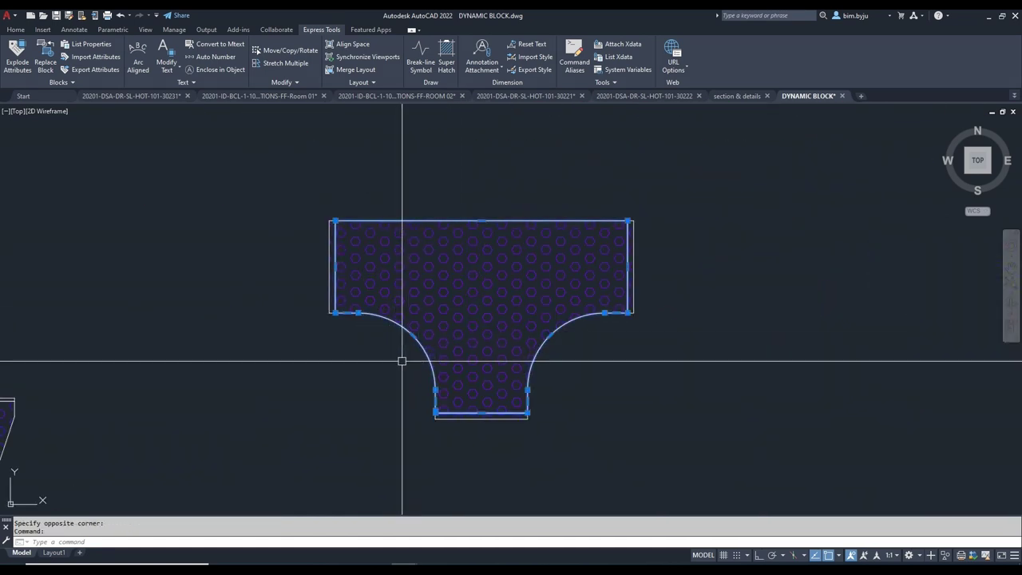
key("Escape")
key("Escape")
Add a linear dimension for the height of the tee's left end
scroll(335, 317, "up", 4)
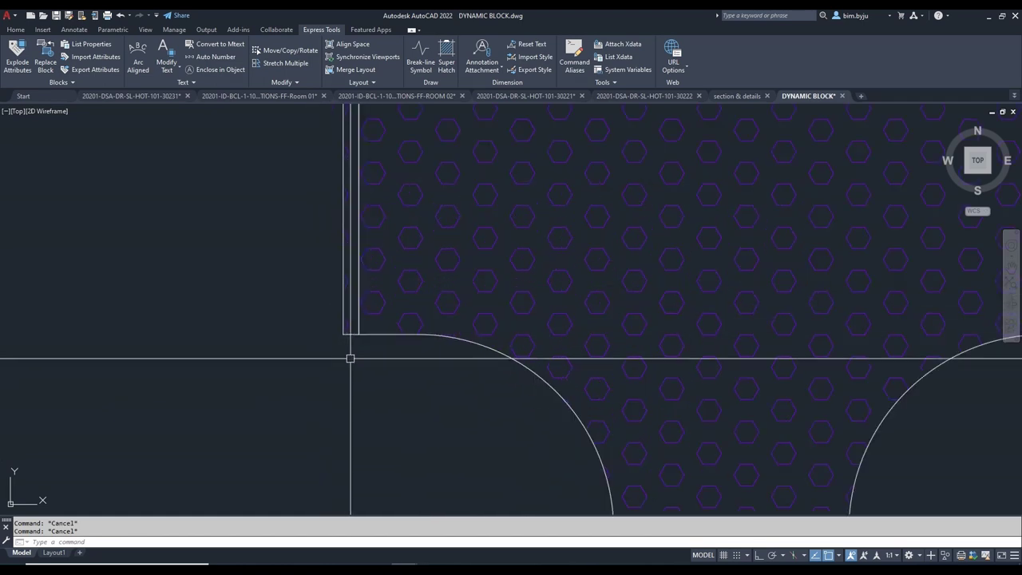
scroll(349, 359, "down", 3)
type("DIMLI")
key("Return")
scroll(361, 351, "up", 4)
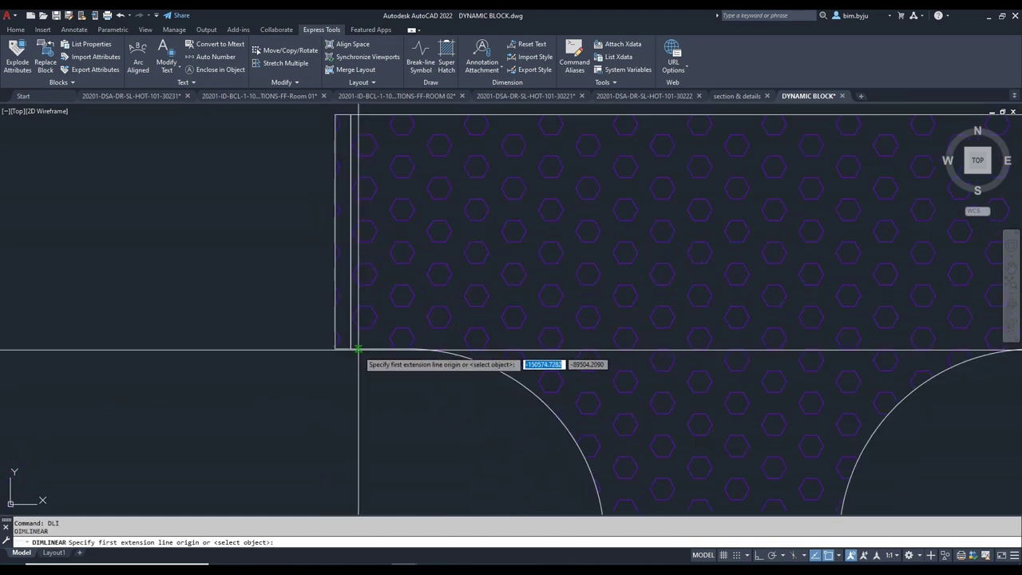
left_click(350, 348)
scroll(351, 255, "down", 2)
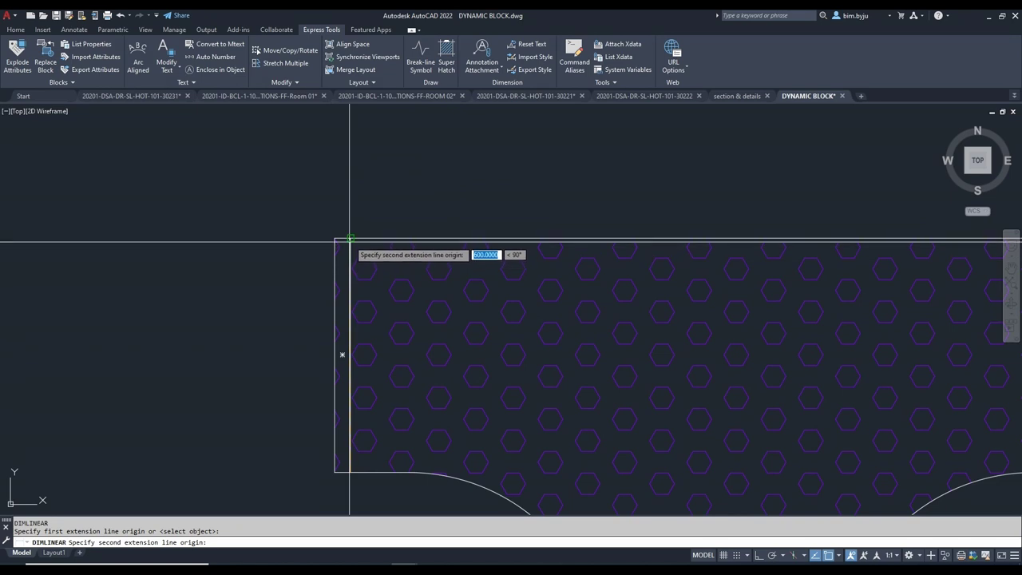
left_click(332, 246)
left_click(197, 293)
key("Escape")
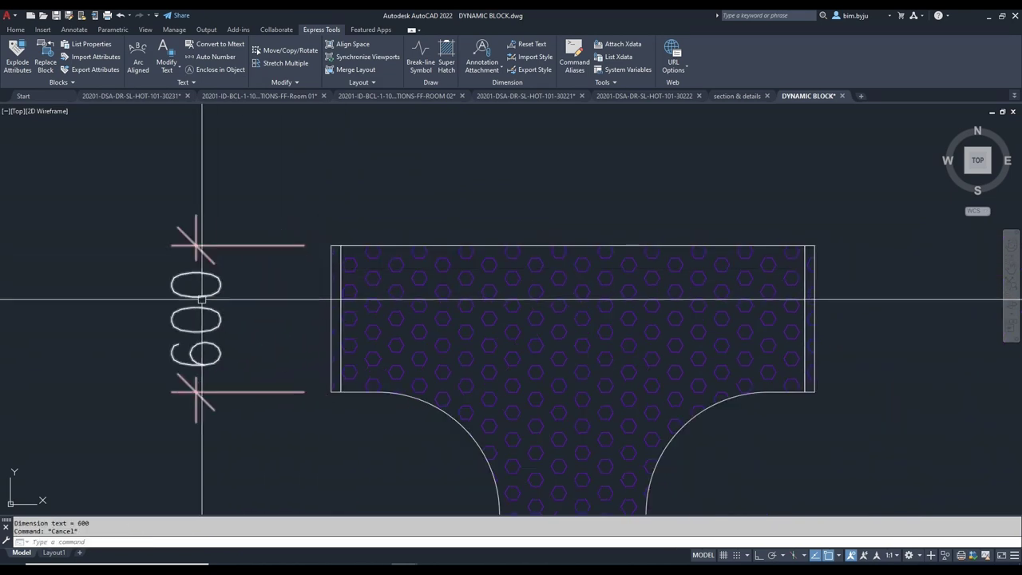
Erase the linear dimension beside the tee's left end
type("E")
key("Return")
left_click(242, 310)
left_click(191, 347)
key("Return")
Move the tee's left end strip and its hatch a short distance to the left, away from the body
scroll(301, 404, "up", 2)
type("M")
key("Return")
left_click(352, 398)
left_click(337, 360)
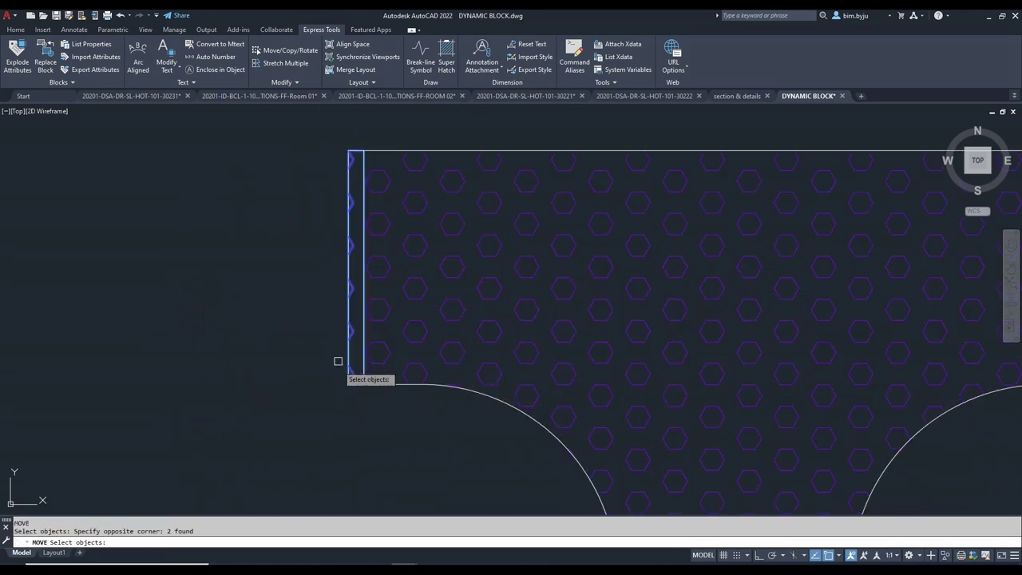
key("Return")
left_click(356, 417)
left_click(295, 419)
Move the detached strip and its hatch back so its upper-right corner meets the tee body's upper-left corner
key("Return")
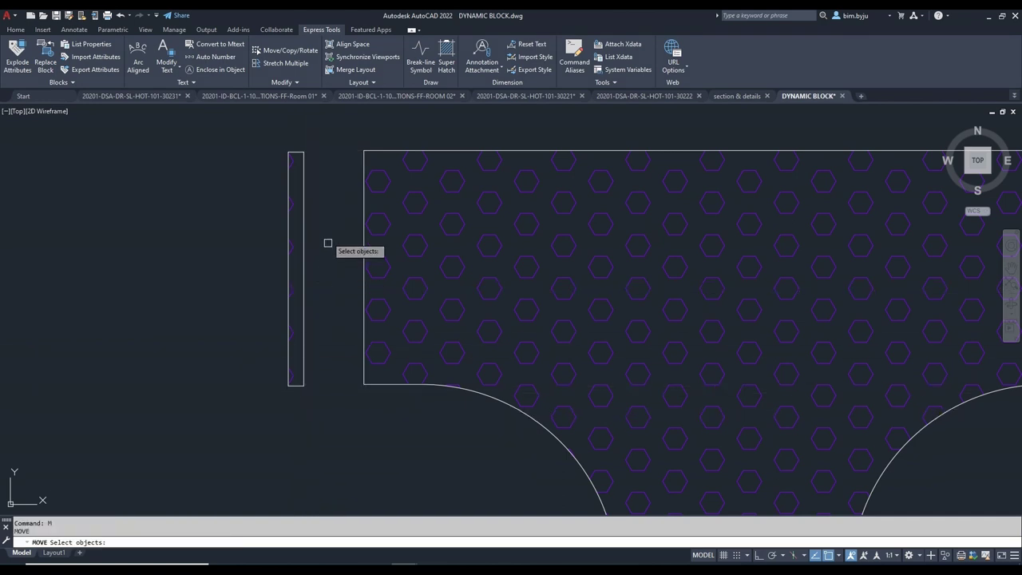
left_click(326, 239)
left_click(249, 289)
key("Return")
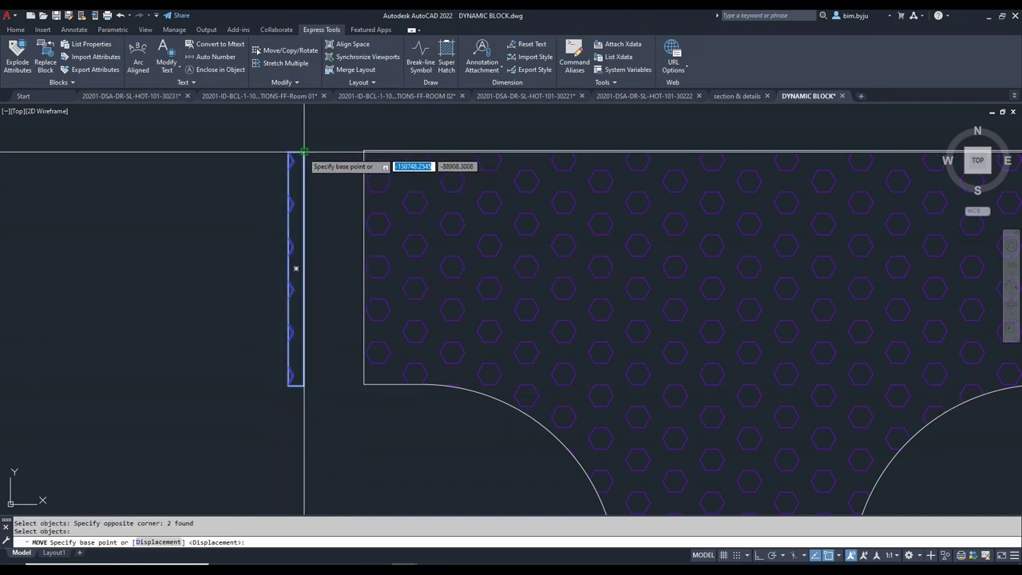
left_click(303, 152)
left_click(364, 150)
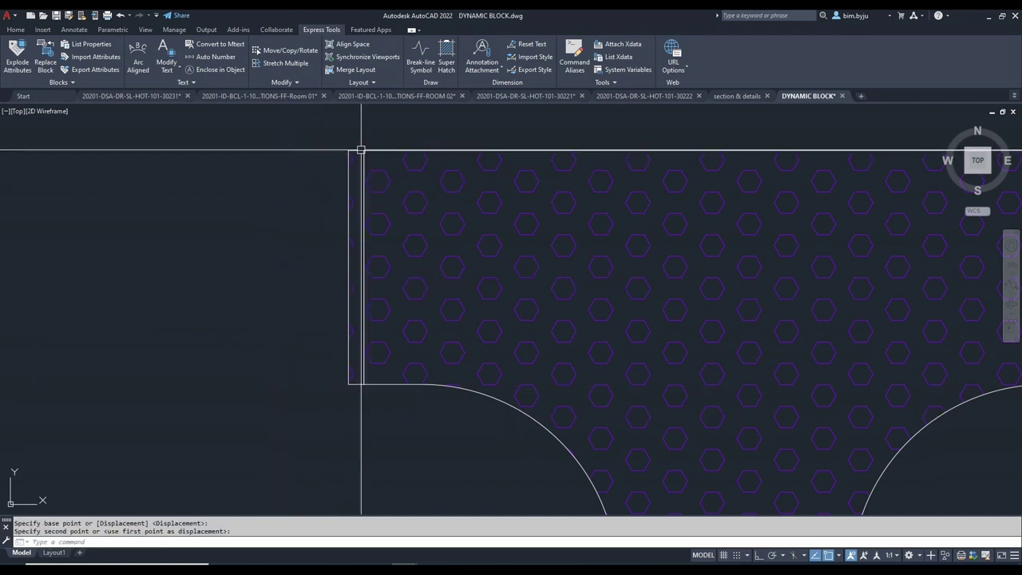
Examine the end strips on the tee's left, right and lower openings
scroll(352, 327, "up", 2)
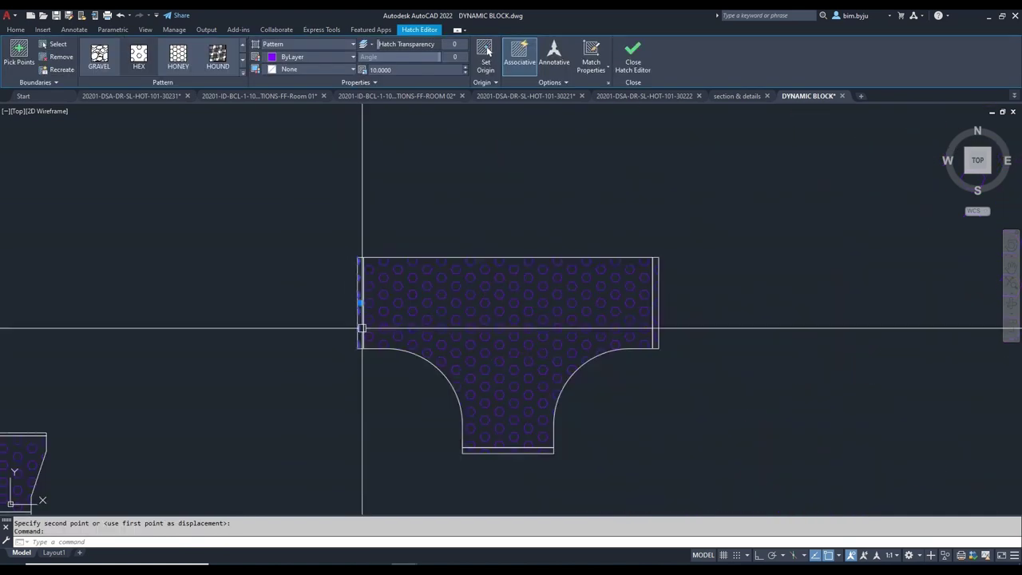
scroll(360, 327, "down", 2)
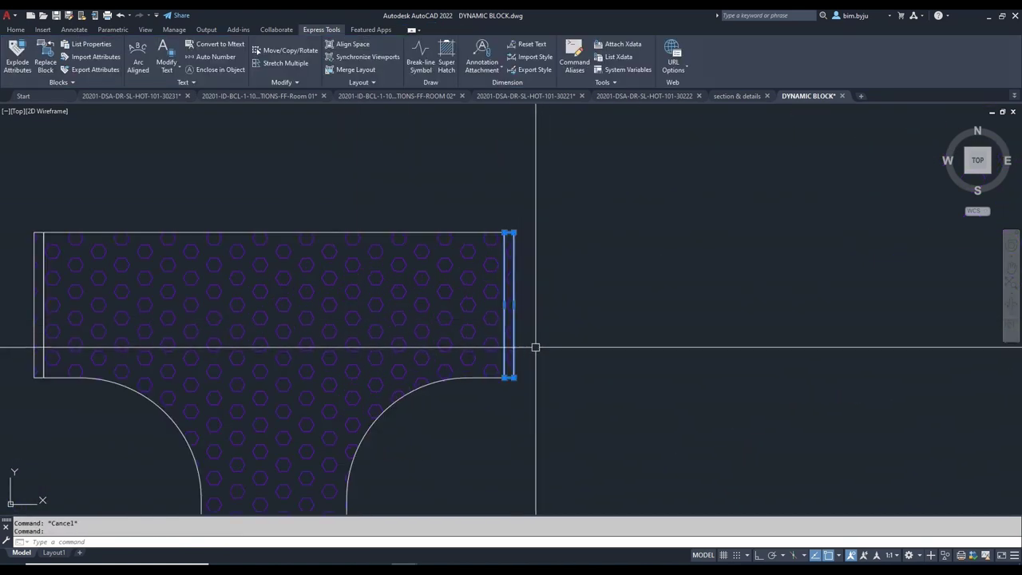
key("Escape")
mouse_move(559, 345)
middle_mouse_down()
mouse_move(578, 262)
mouse_move(575, 334)
middle_mouse_up()
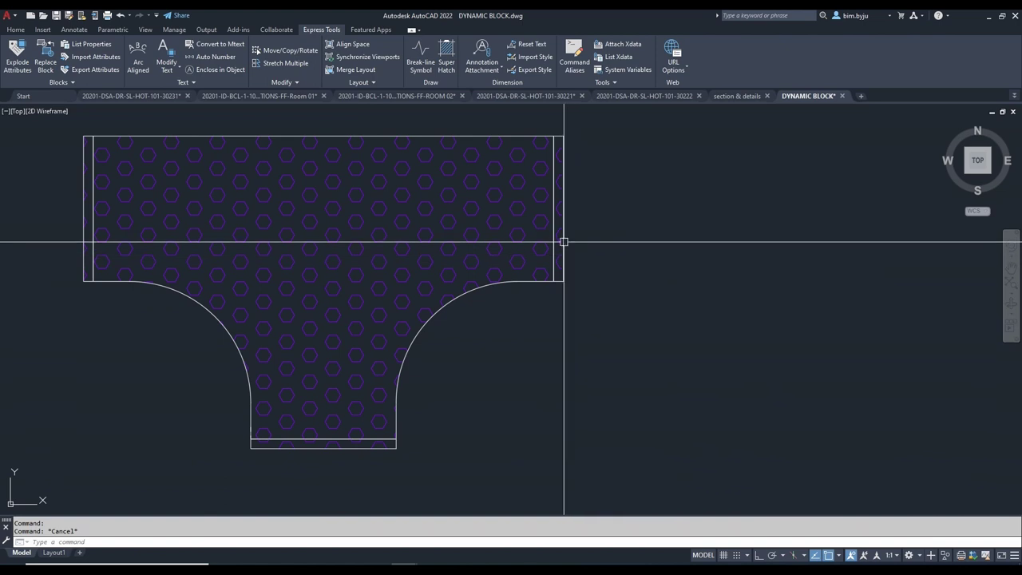
key("Escape")
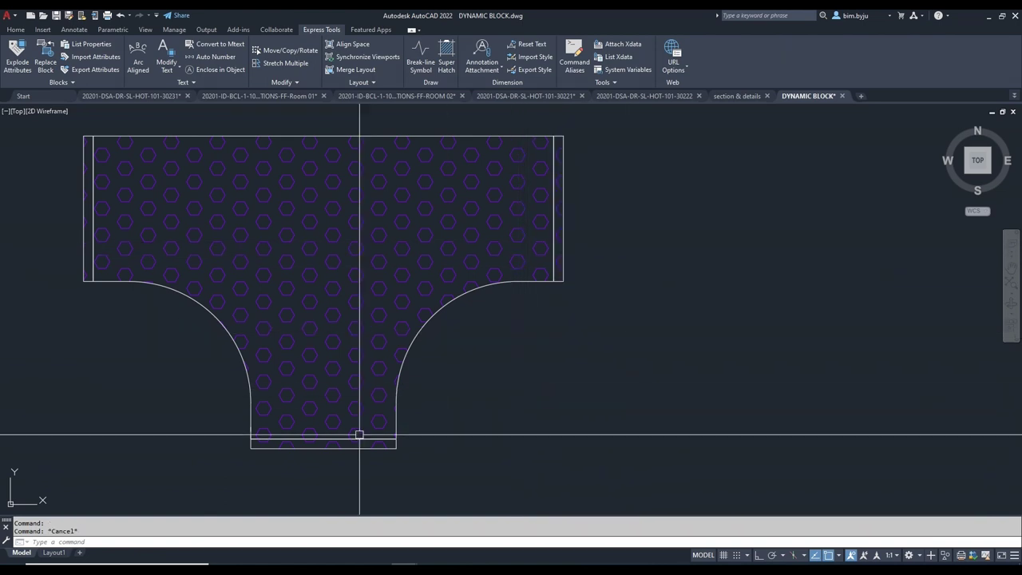
left_click(319, 443)
middle_click_drag(312, 463, 413, 420)
scroll(413, 421, "up", 4)
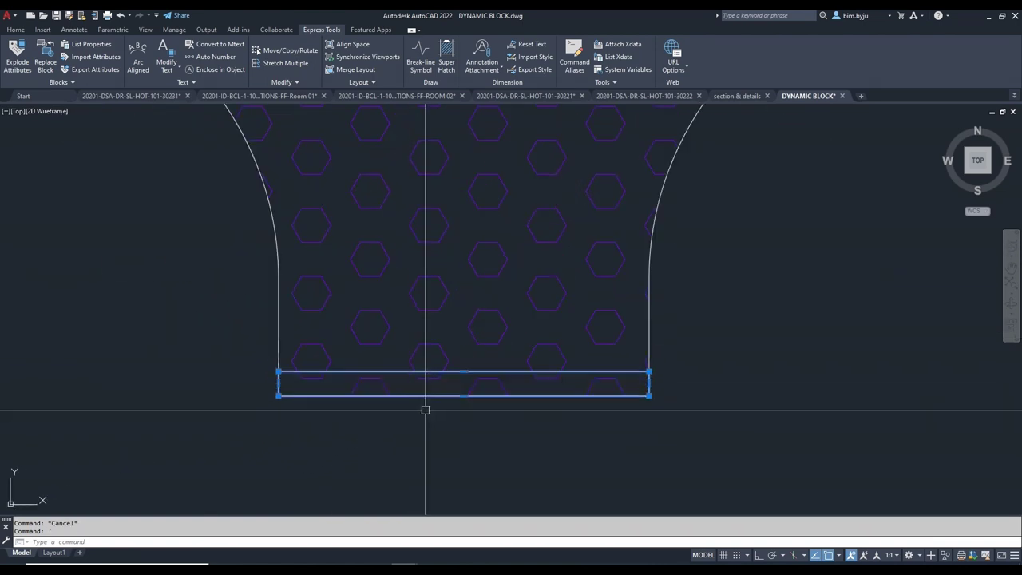
scroll(424, 410, "down", 6)
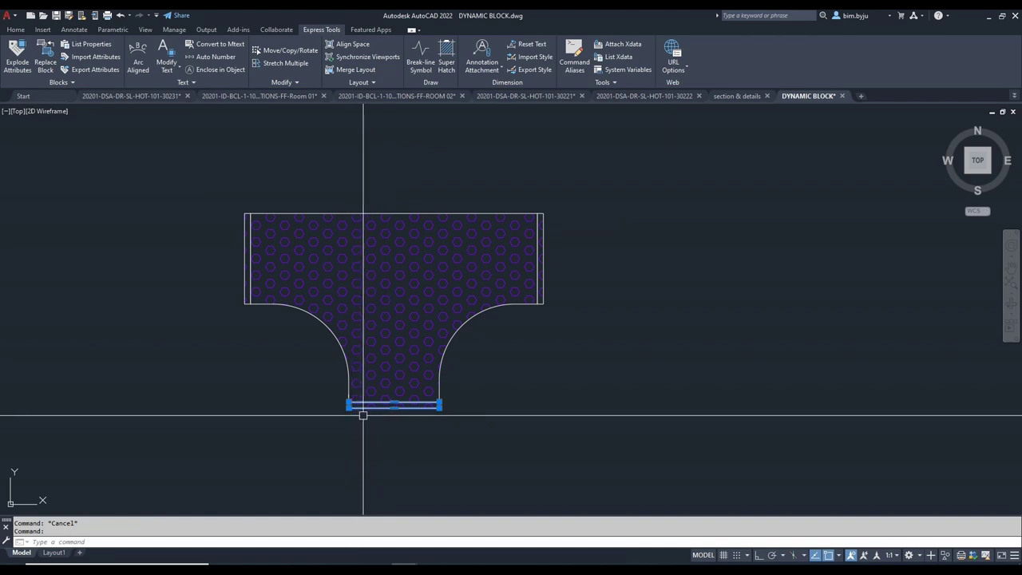
key("Escape")
Add a linear dimension for the width of the tee's lower branch, placed below it
type("DIMLI")
key("Return")
scroll(343, 416, "up", 3)
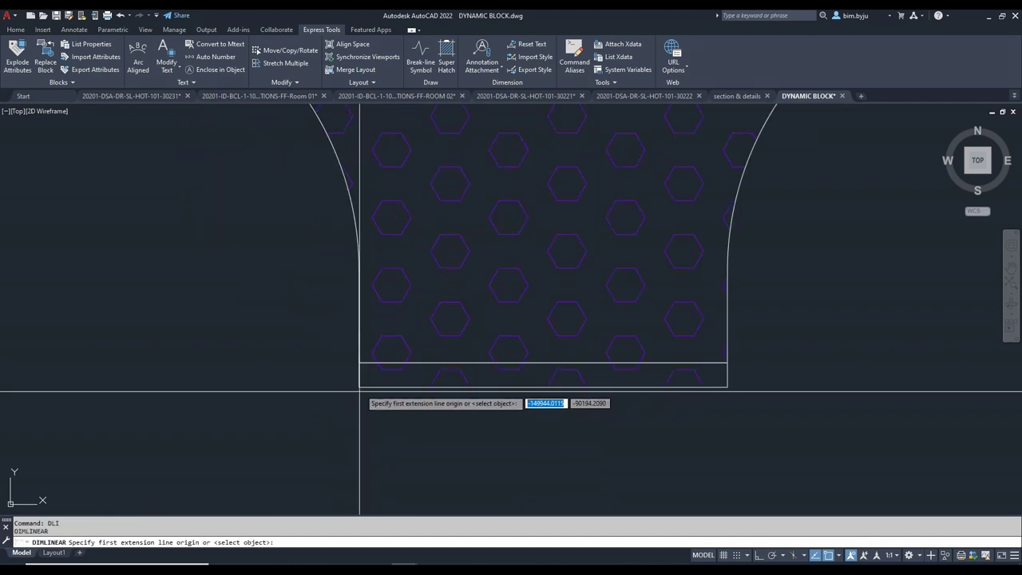
left_click(359, 387)
left_click(726, 388)
middle_click_drag(704, 452, 570, 242)
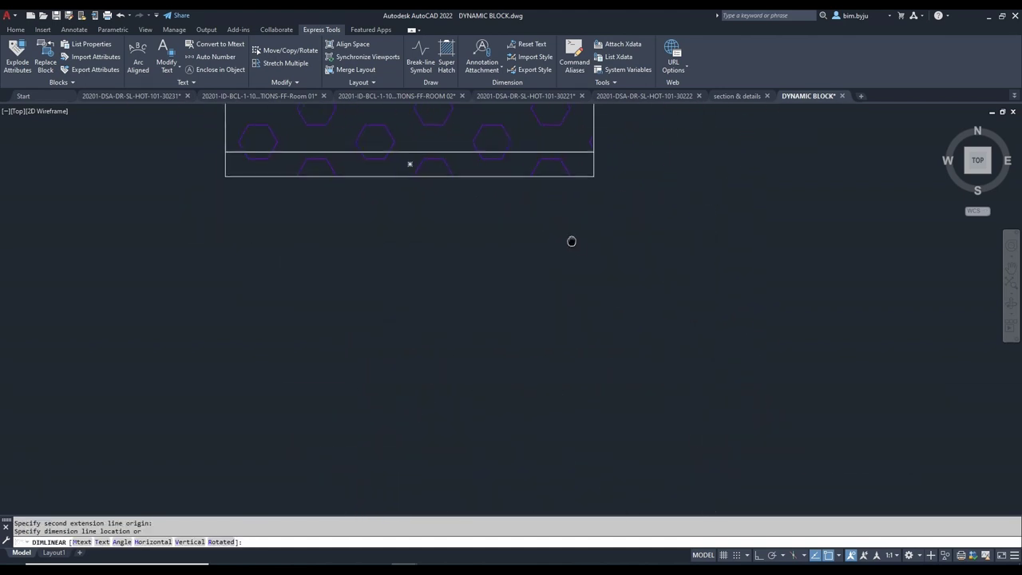
scroll(569, 244, "down", 3)
left_click(574, 348)
key("Escape")
Add a linear dimension for the height of the tee's right end, placed to its right
middle_click_drag(646, 228, 527, 424)
key("Return")
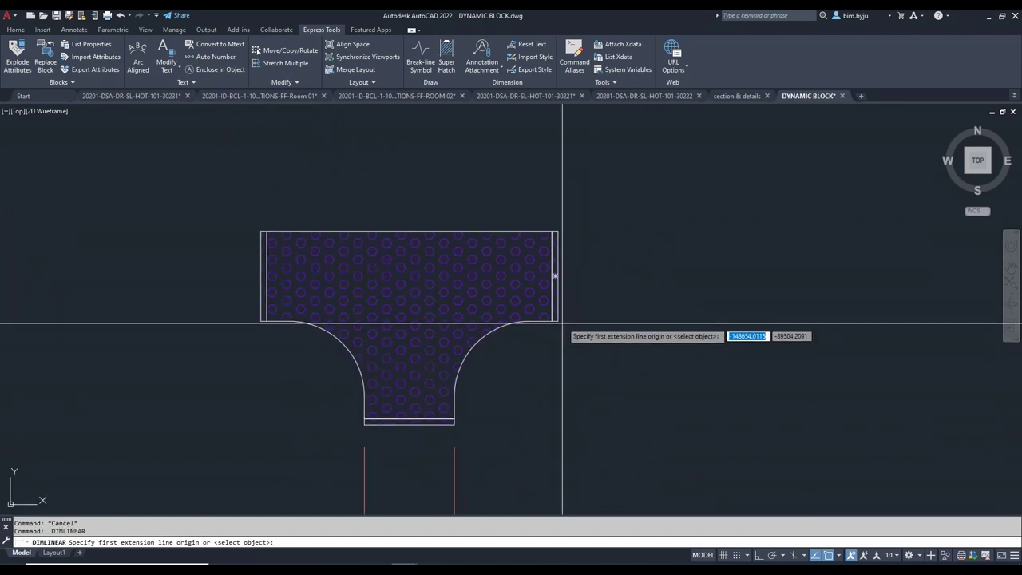
left_click(559, 229)
left_click(559, 322)
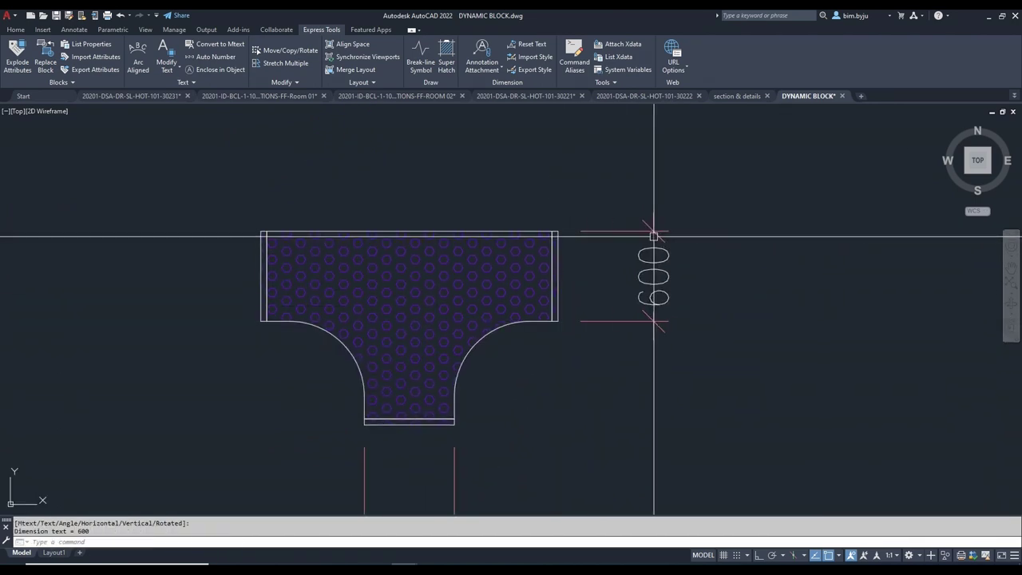
left_click(653, 237)
key("Escape")
Add a vertical linear dimension along the tee's left end strip, placed to its left
key("Return")
left_click(261, 321)
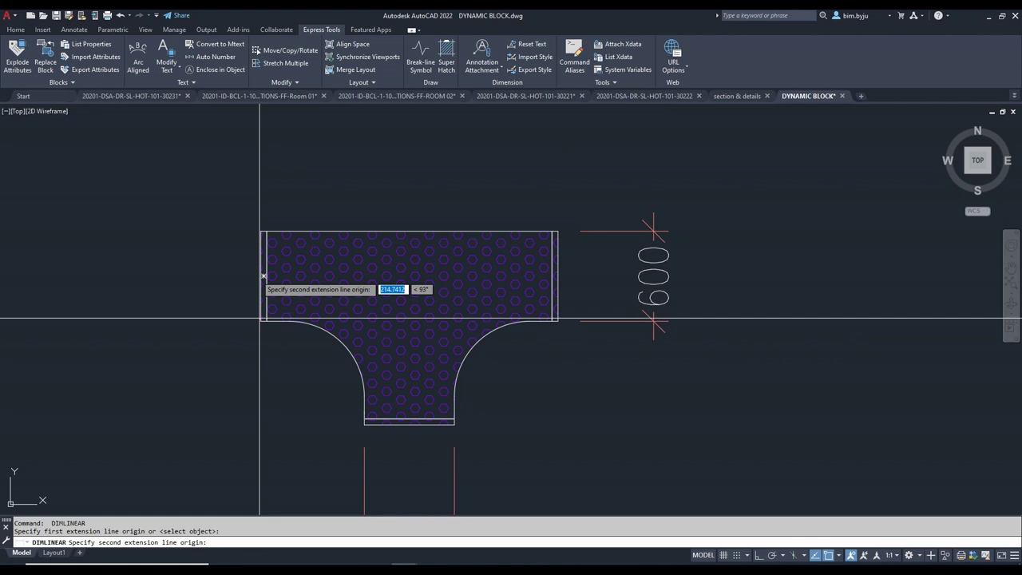
left_click(261, 231)
left_click(182, 248)
key("Escape")
Erase all the linear dimensions around the tee
middle_click_drag(221, 274, 282, 263)
type("e")
key("Return")
left_click(276, 263)
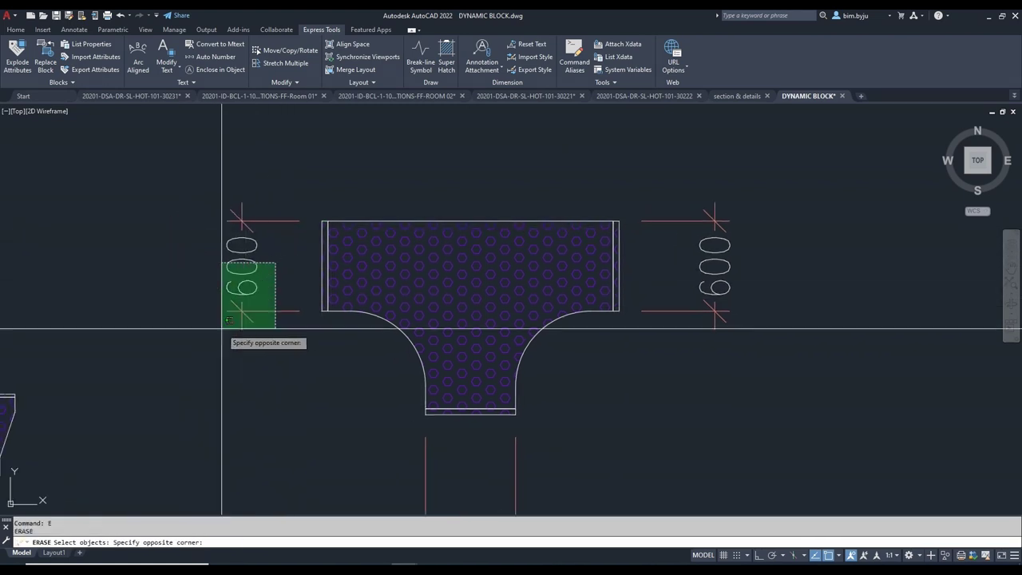
left_click(222, 329)
key("Return")
scroll(258, 331, "down", 7)
key("Return")
type("e")
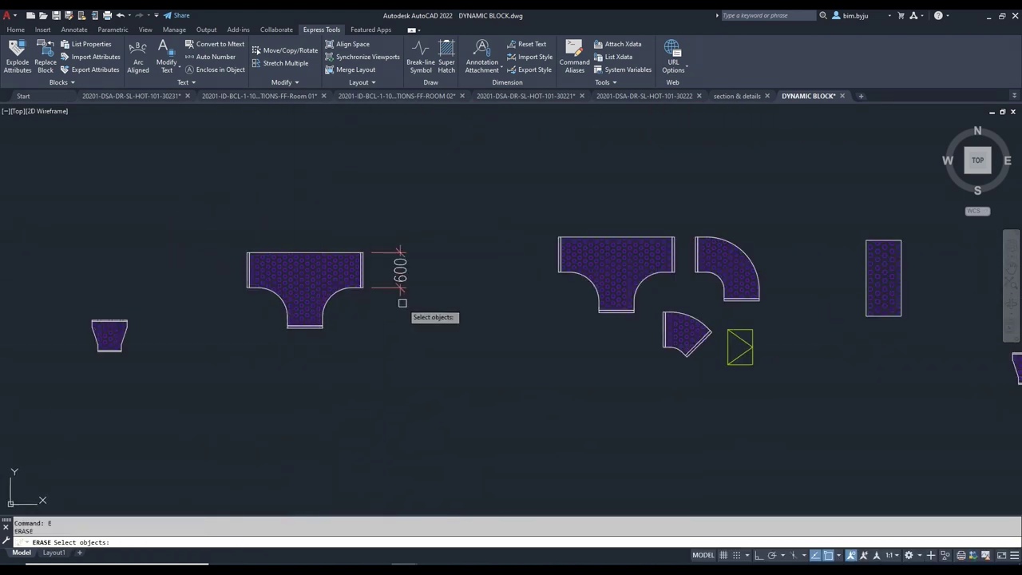
left_click(402, 302)
left_click(399, 240)
key("Return")
Move the complete tee, including its hatches and end strips, down into the clear area below the other fittings
middle_click_drag(382, 275, 397, 265)
type("m")
left_click(401, 223)
left_click(206, 353)
key("Return")
left_click(301, 270)
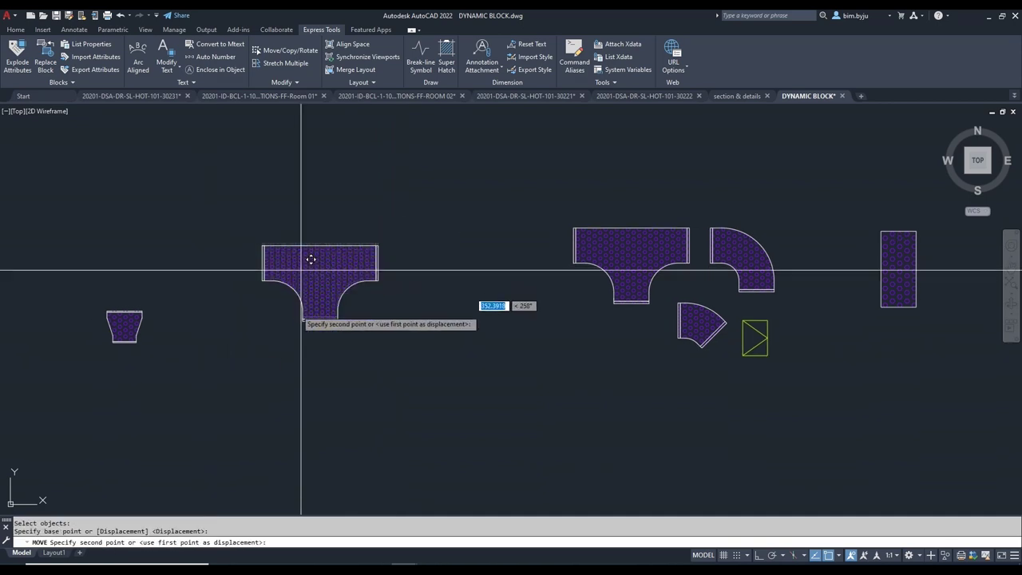
middle_click_drag(299, 383, 378, 150)
left_click(408, 296)
key("Escape")
Start a block definition named CT-600X100 and select the complete tee as its objects
scroll(435, 288, "up", 6)
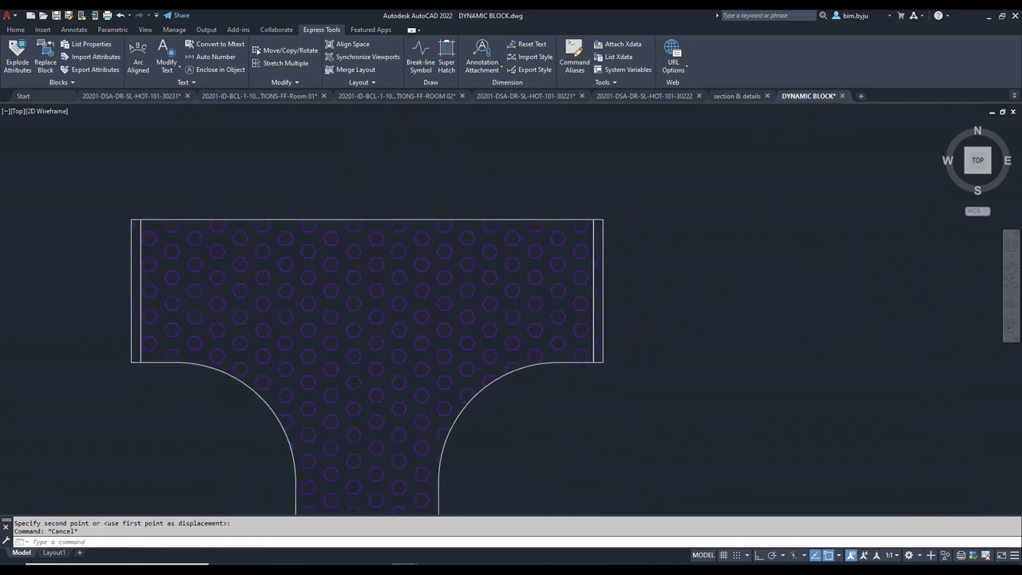
scroll(382, 309, "down", 3)
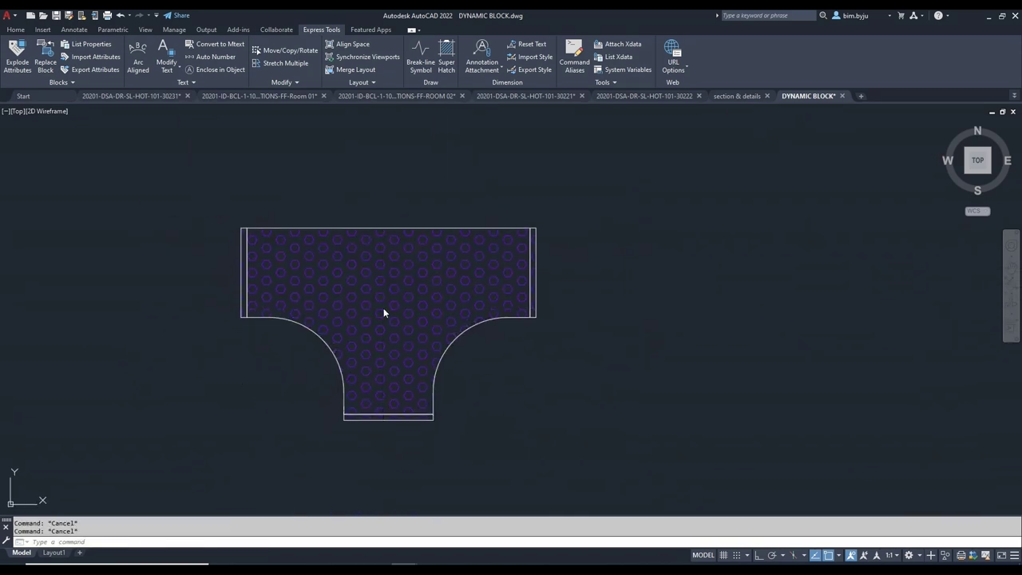
type("b")
key("Return")
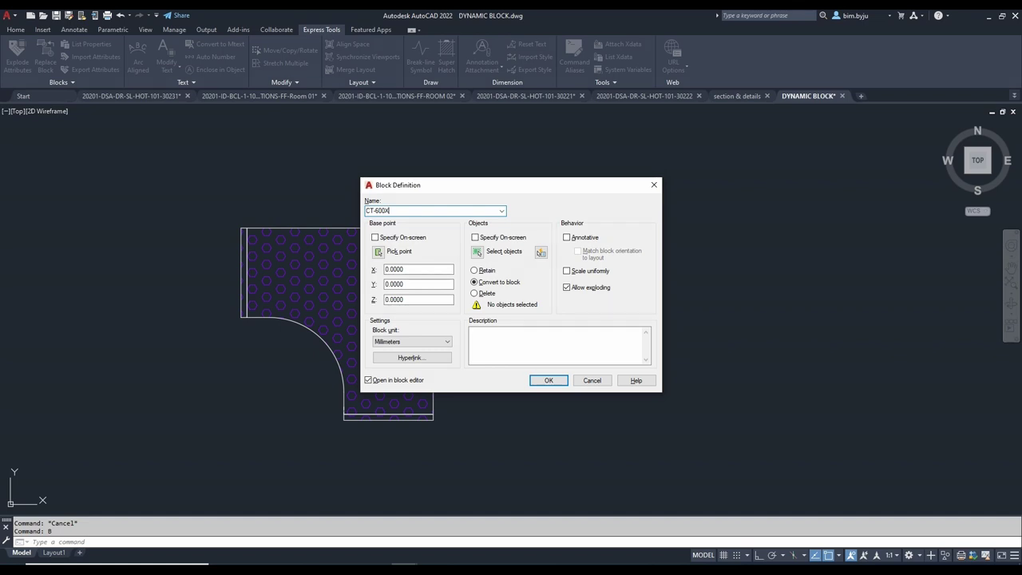
left_click(477, 254)
left_click(219, 183)
left_click(614, 471)
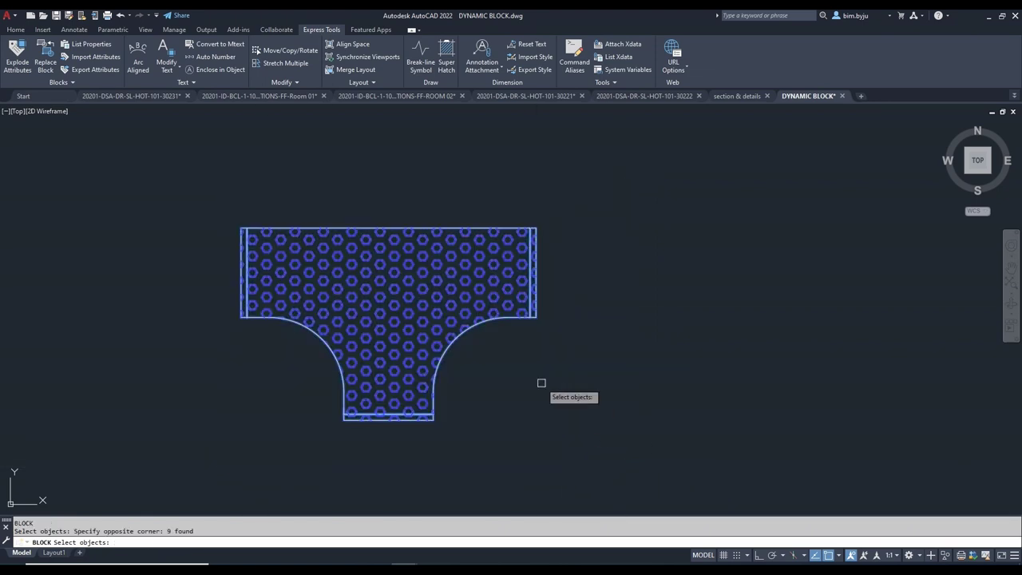
key("Return")
Set the block's base point at the midpoint of the tee's top edge and create the block, opening it in the block editor
left_click(379, 252)
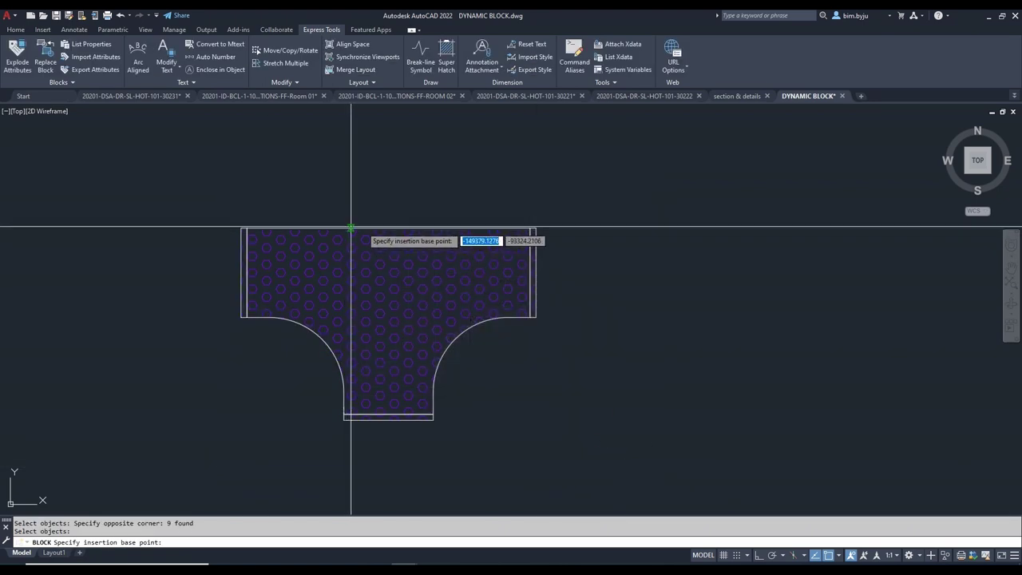
left_click(389, 228)
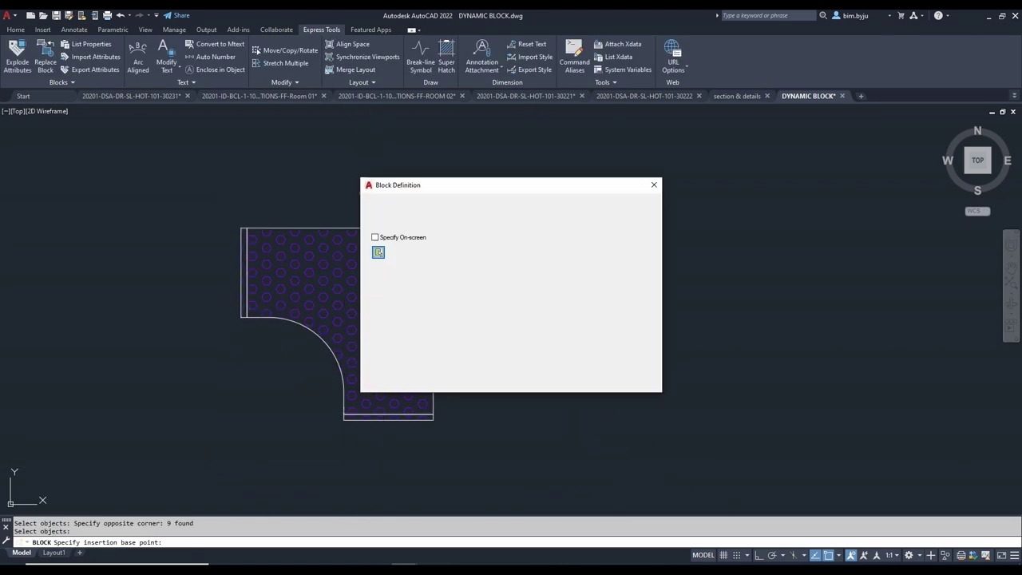
left_click(536, 375)
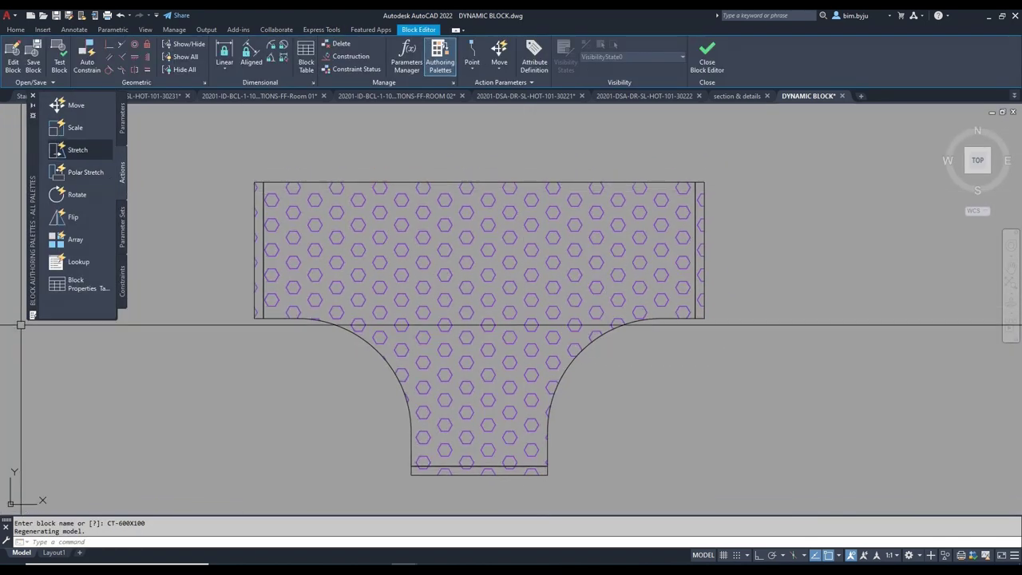
Add a linear parameter along the tee's left edge from its upper to its lower corner, with the label placed outside the tee
scroll(472, 277, "down", 4)
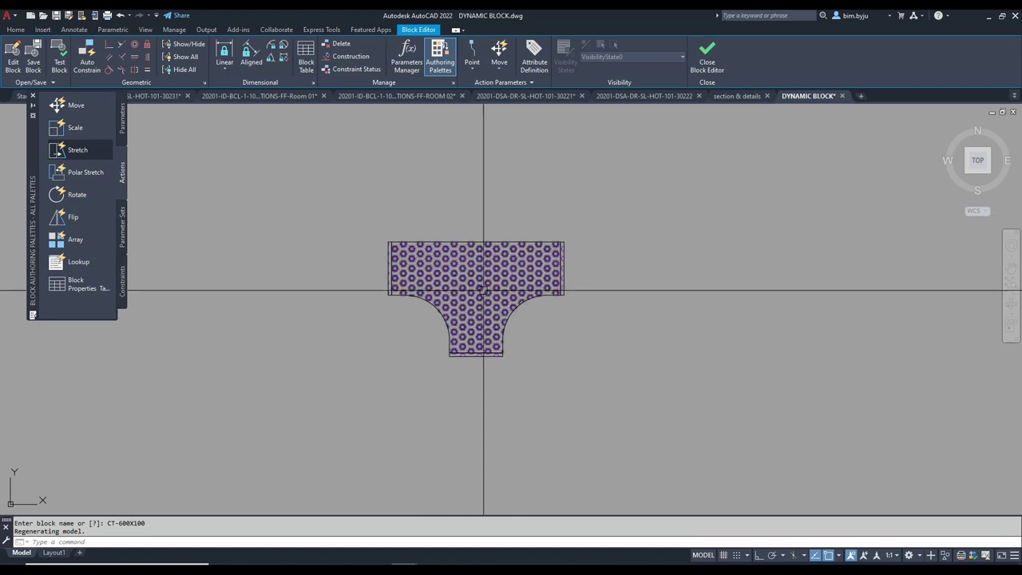
scroll(556, 263, "up", 2)
middle_click_drag(556, 264, 636, 243)
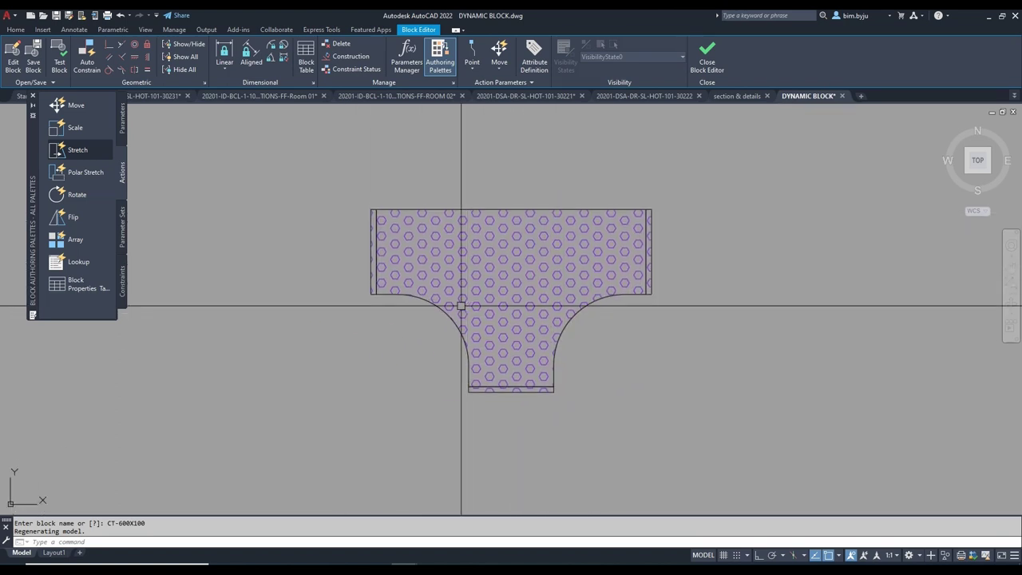
middle_click_drag(375, 248, 363, 255)
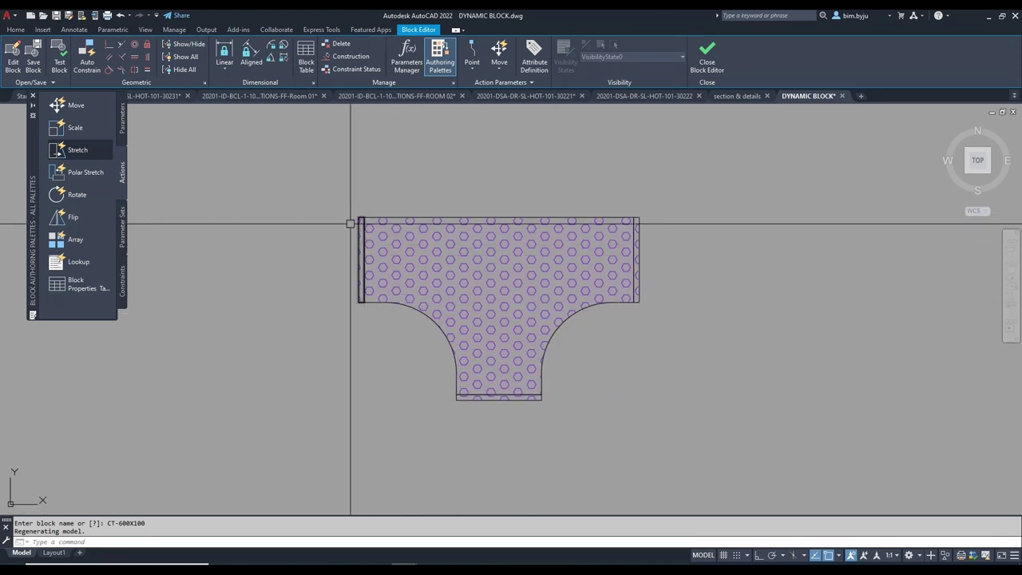
left_click(122, 129)
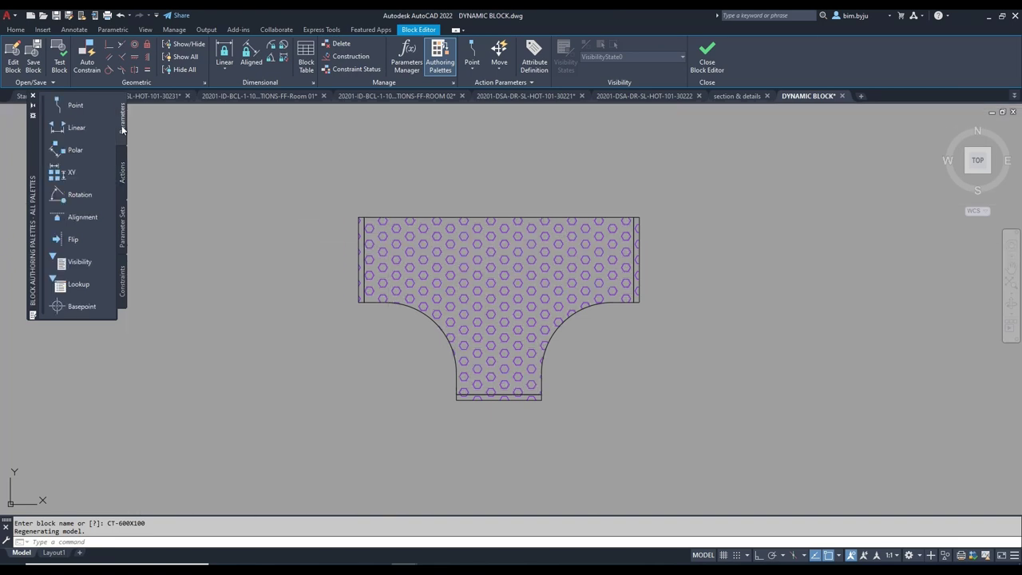
left_click(65, 127)
scroll(353, 237, "up", 4)
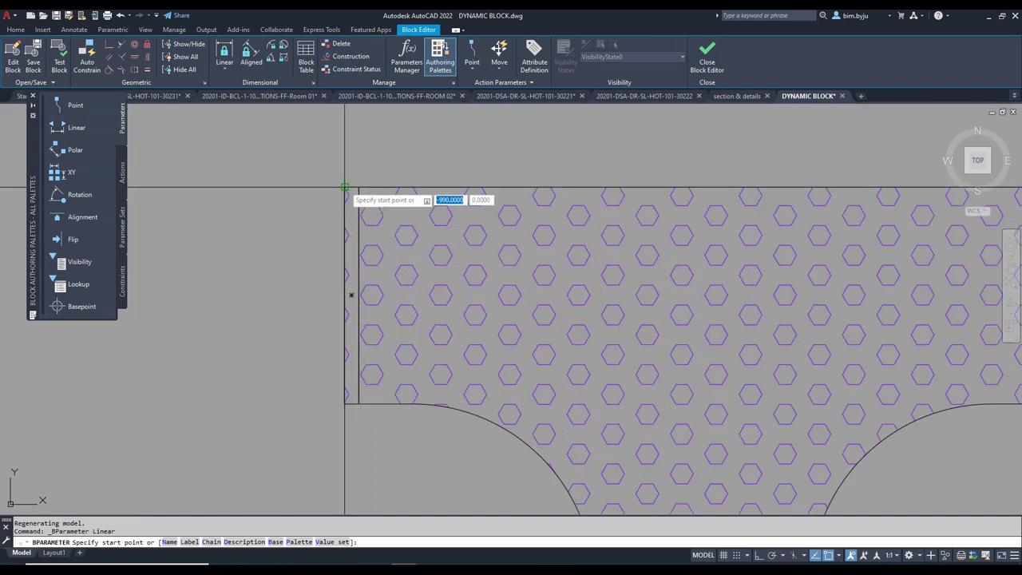
left_click(344, 187)
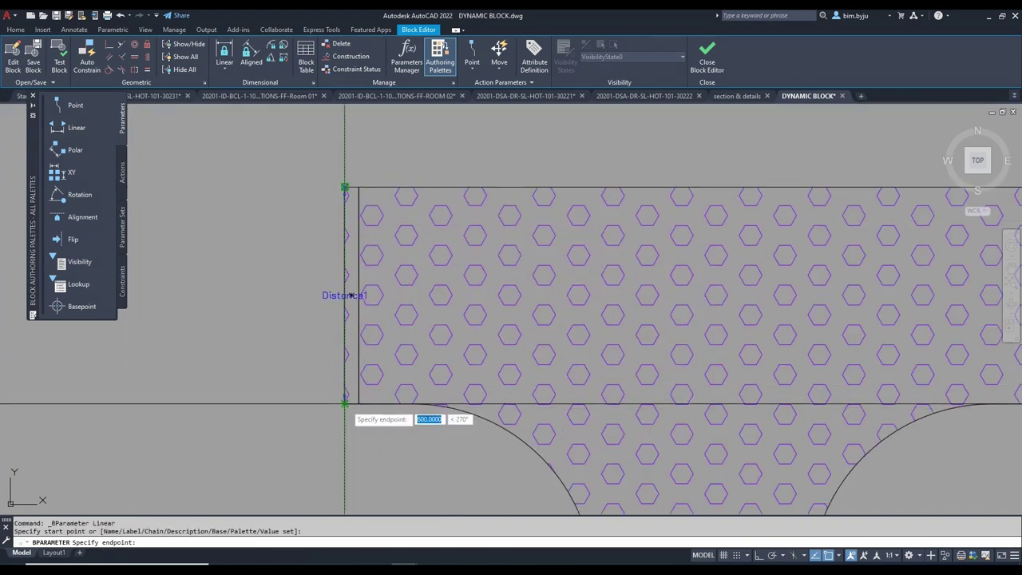
left_click(345, 405)
middle_click_drag(258, 385, 389, 369)
left_click(343, 368)
scroll(343, 368, "down", 4)
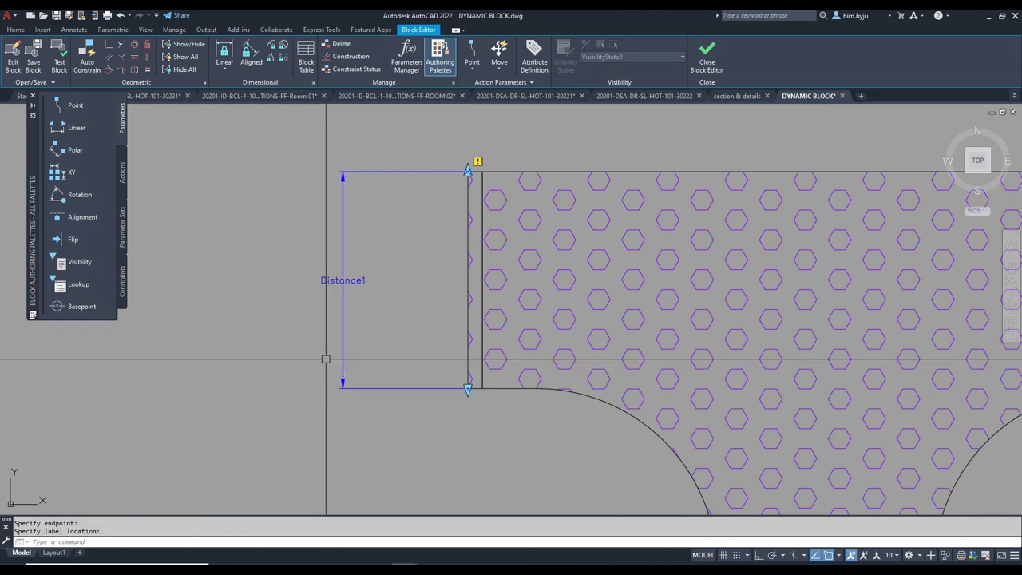
scroll(322, 330, "up", 4)
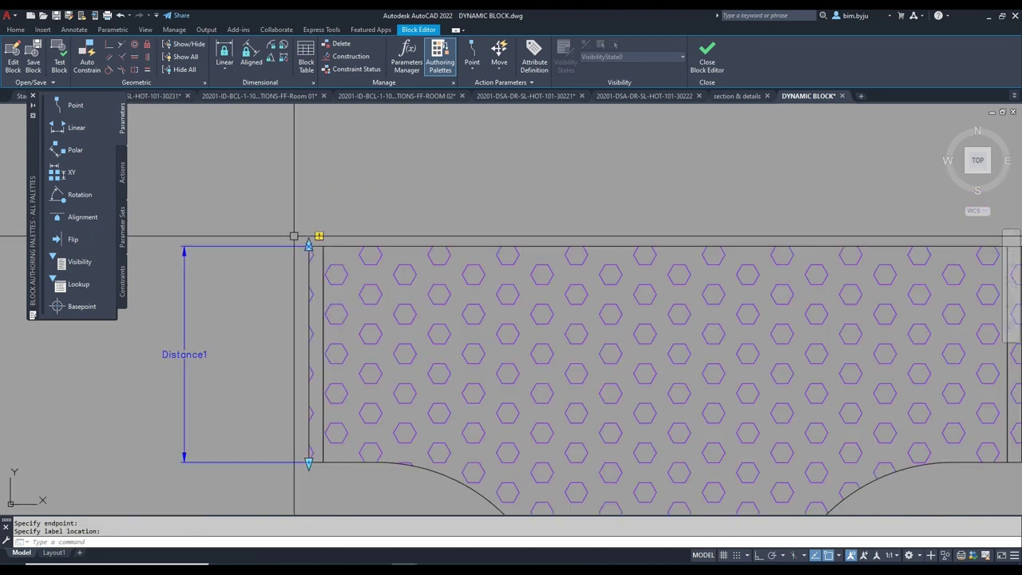
scroll(303, 238, "down", 4)
key("space")
scroll(617, 261, "up", 2)
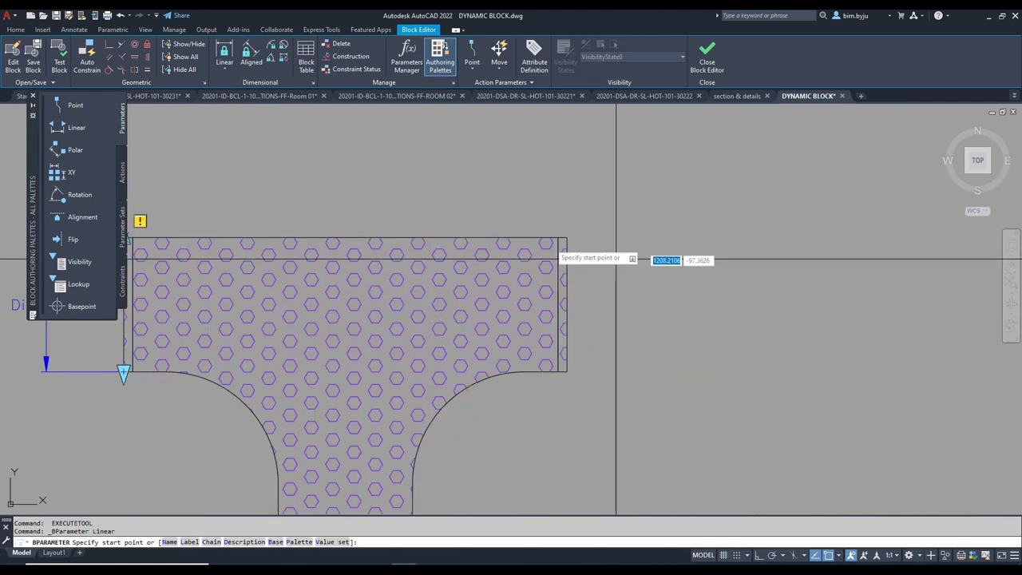
left_click(566, 238)
scroll(591, 368, "down", 4)
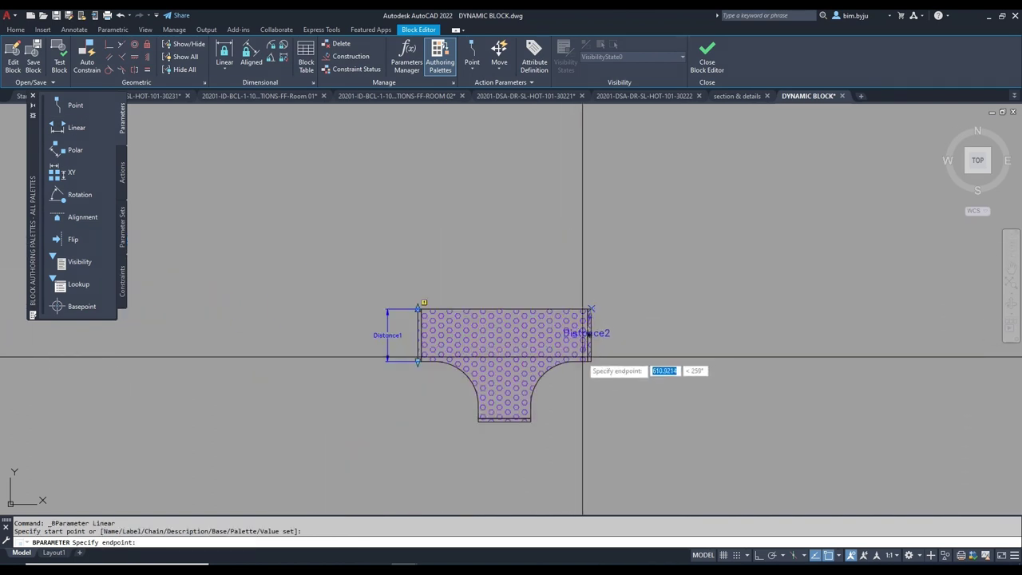
key("Escape")
key("Escape")
Erase the linear parameter along the tee's left edge
scroll(391, 357, "up", 2)
type("e")
key("Escape")
scroll(415, 335, "up", 3)
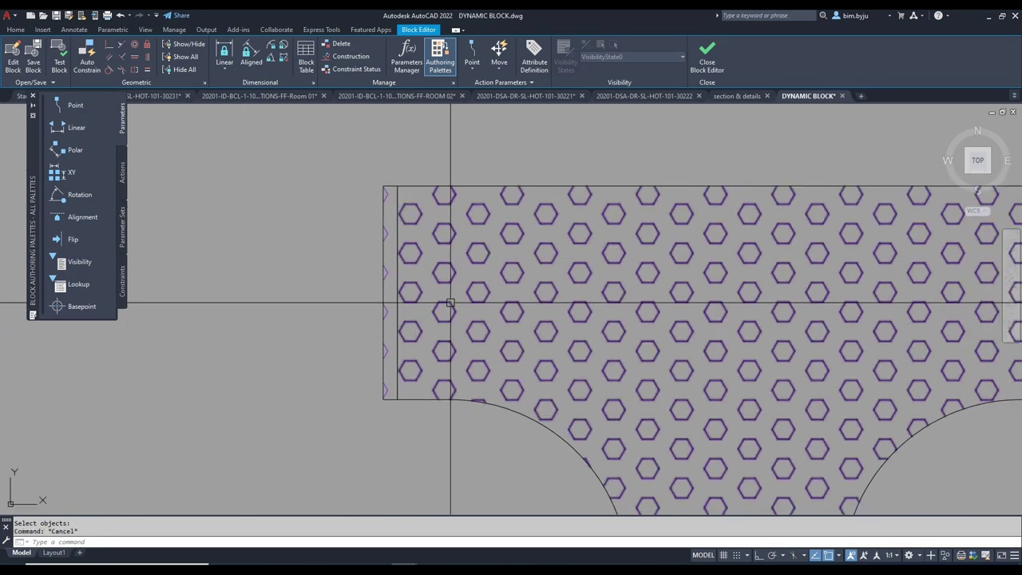
Add a linear parameter across the tee's left end strip, from the inner line's midpoint to the outer edge's midpoint
mouse_move(275, 280)
middle_mouse_down()
mouse_move(463, 285)
mouse_move(298, 300)
middle_mouse_up()
scroll(423, 291, "down", 2)
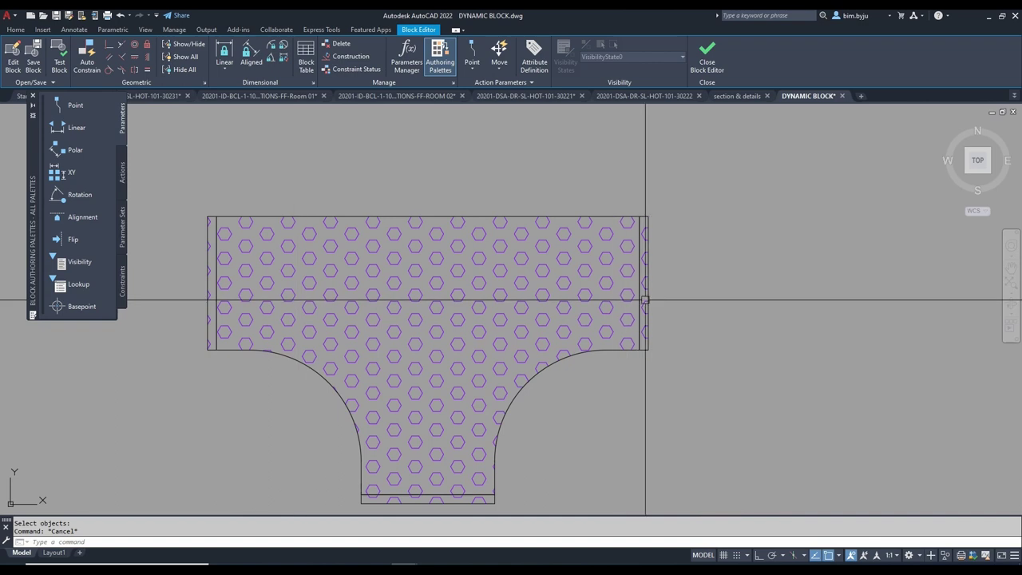
middle_click_drag(664, 384, 718, 313)
middle_click_drag(306, 377, 352, 441)
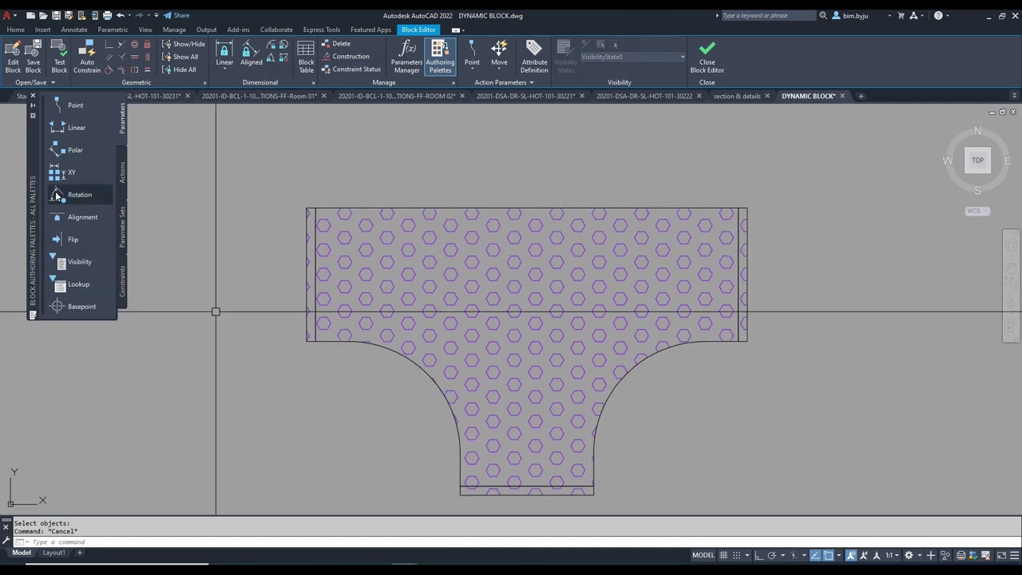
left_click(73, 129)
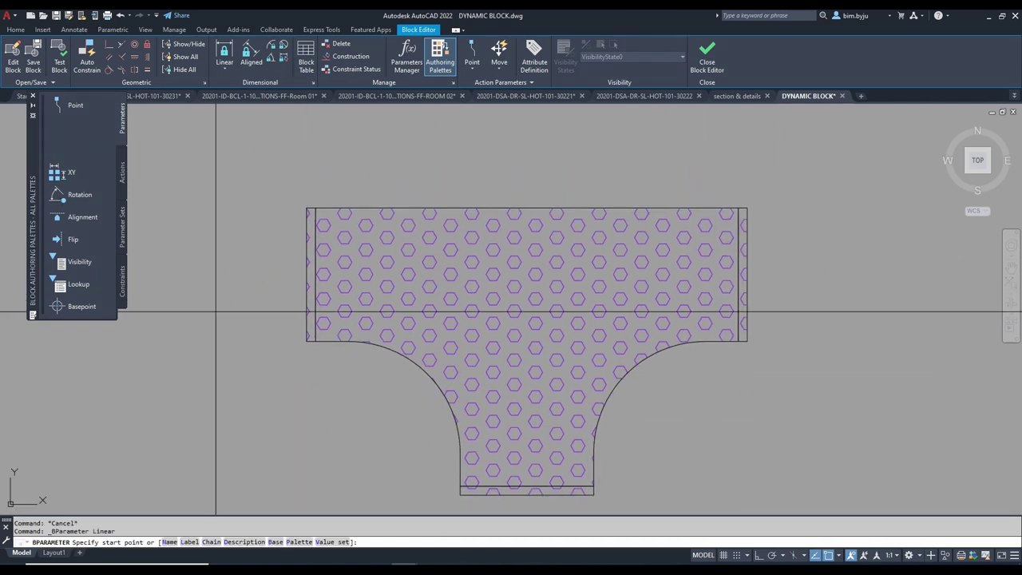
scroll(302, 261, "up", 2)
scroll(302, 261, "up", 2)
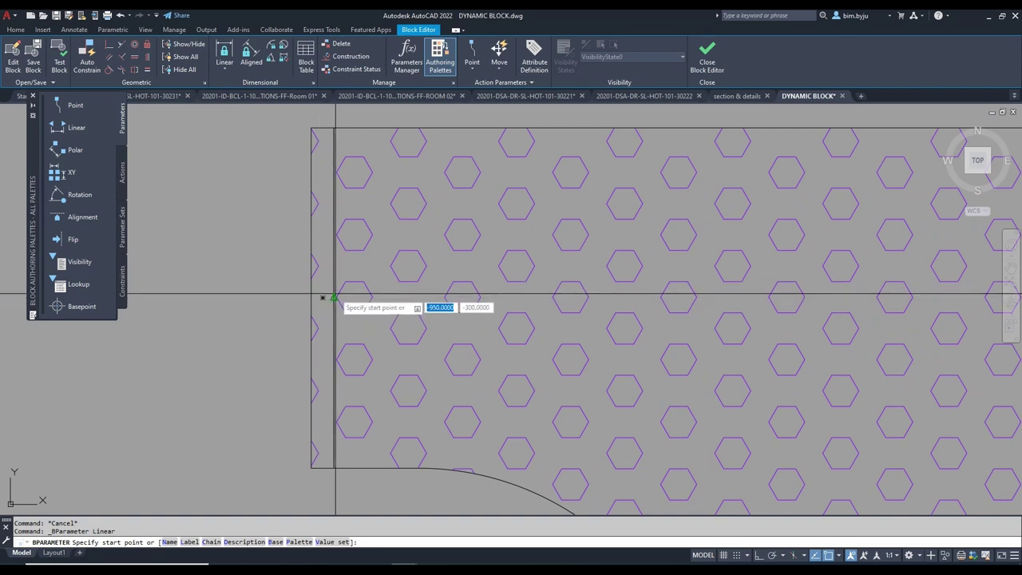
left_click(334, 297)
left_click(311, 298)
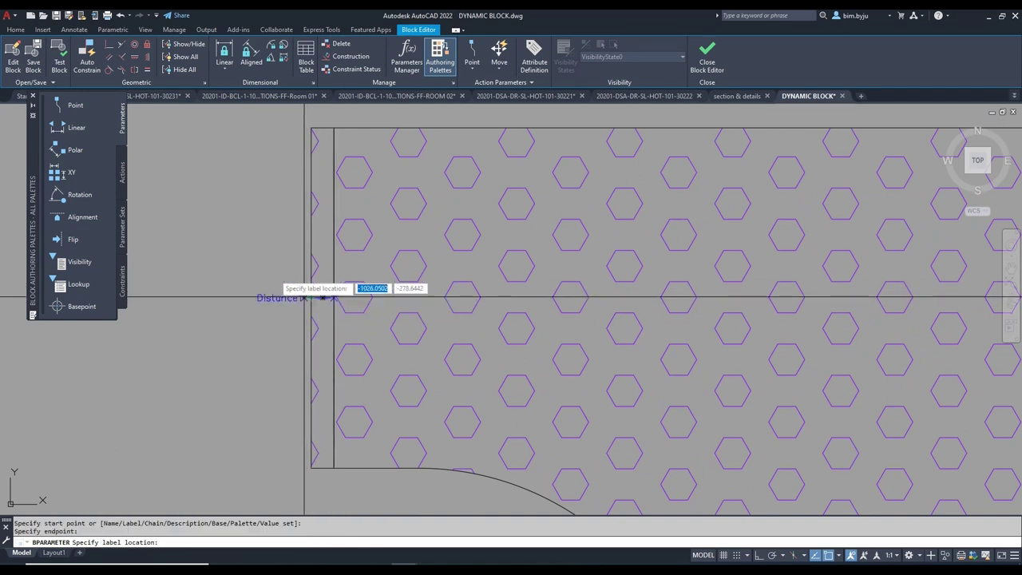
scroll(267, 260, "down", 2)
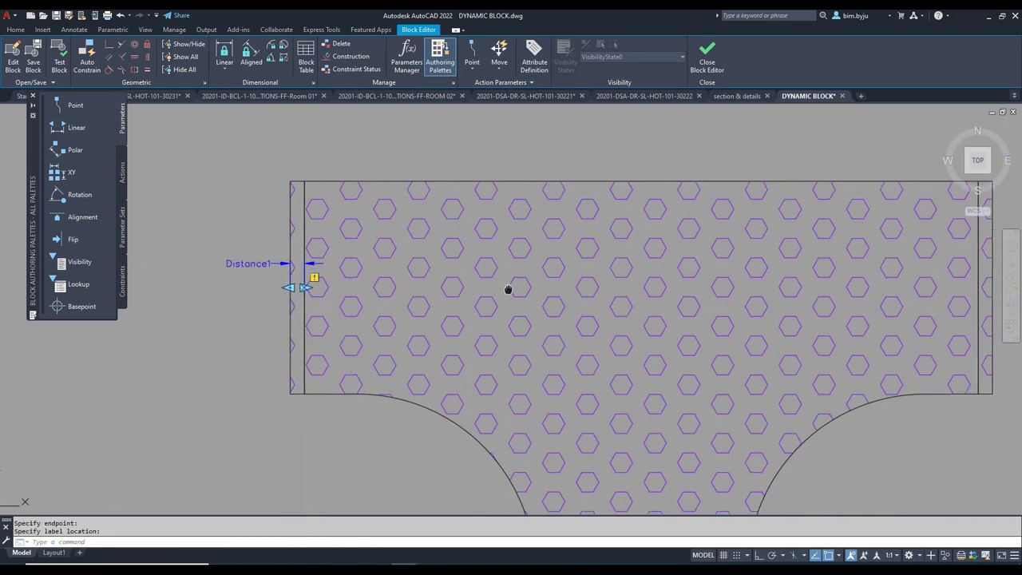
scroll(252, 232, "down", 3)
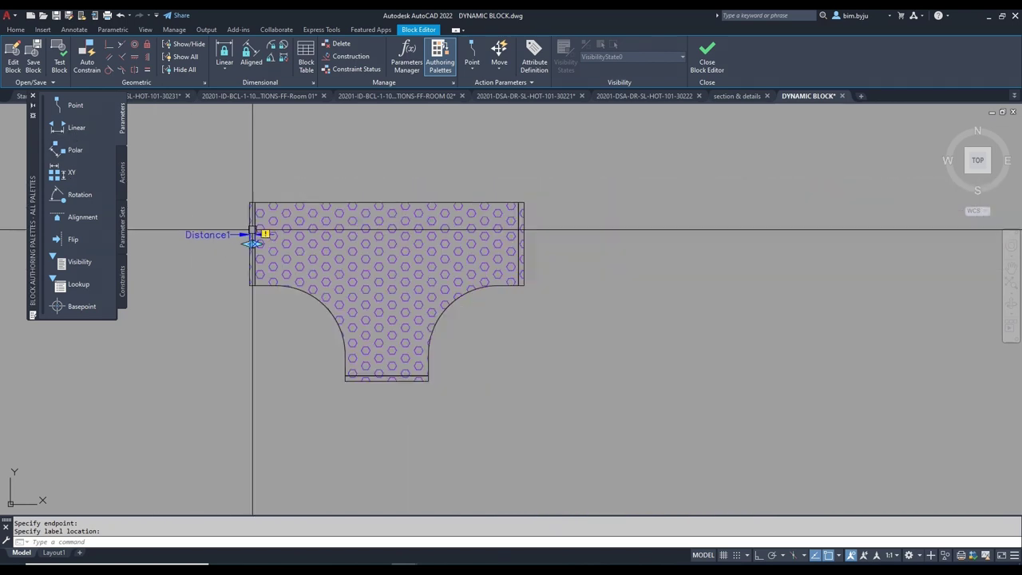
Add a linear parameter across the tee's right end strip, from the inner line's midpoint to the outer edge's midpoint
key("Return")
scroll(519, 261, "up", 3)
left_click(518, 243)
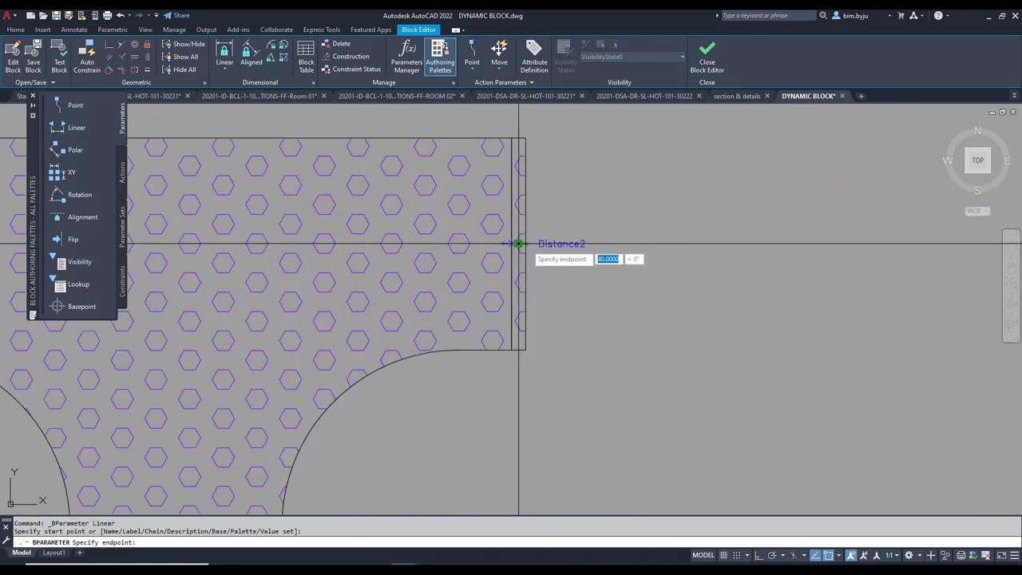
left_click(523, 206)
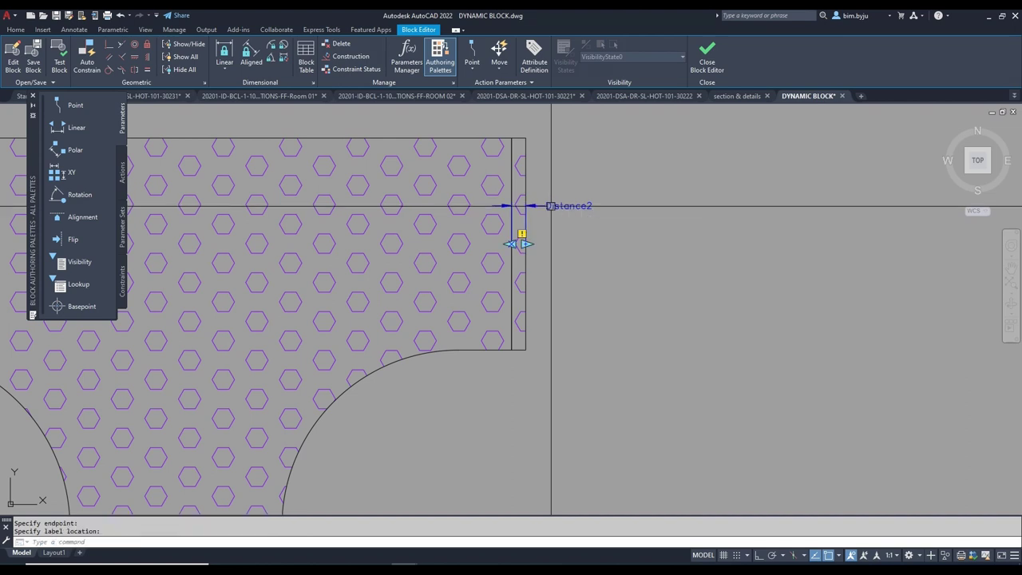
Add a linear parameter across the branch's bottom end strip, from the inner line's midpoint to the outer edge's midpoint
scroll(529, 230, "down", 3)
scroll(411, 363, "up", 2)
key("Return")
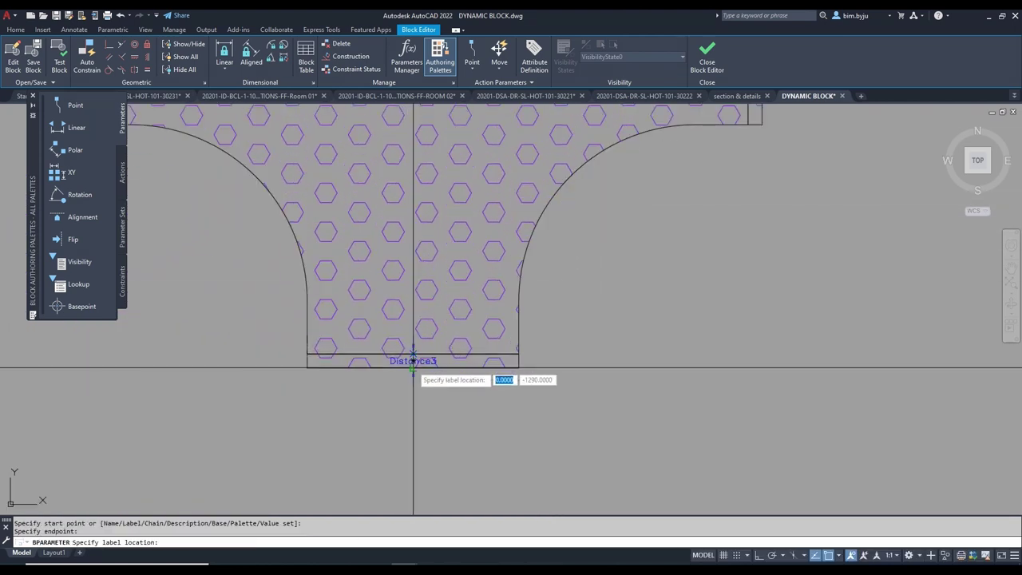
scroll(554, 368, "down", 2)
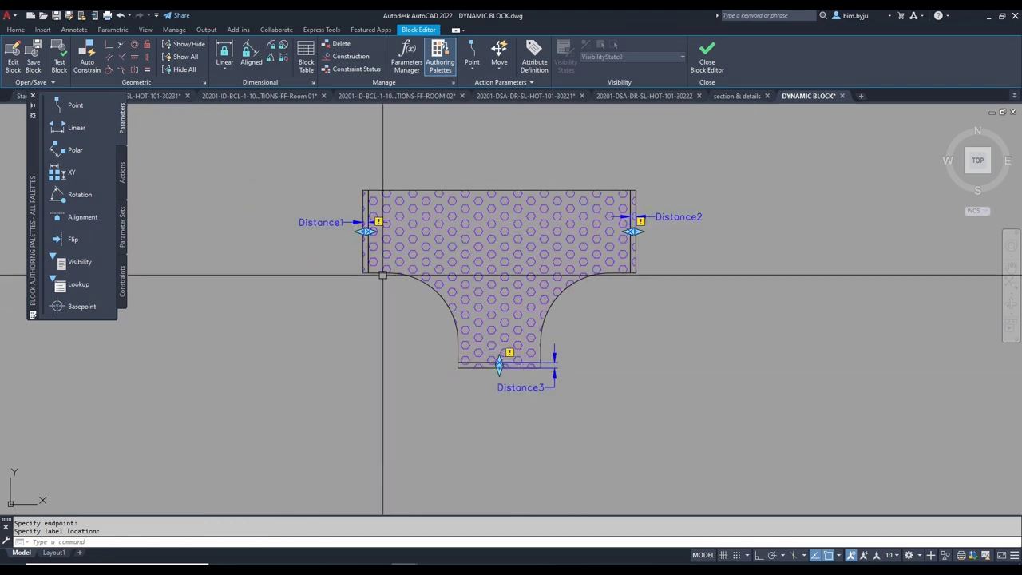
key("Escape")
middle_click_drag(425, 248, 614, 268)
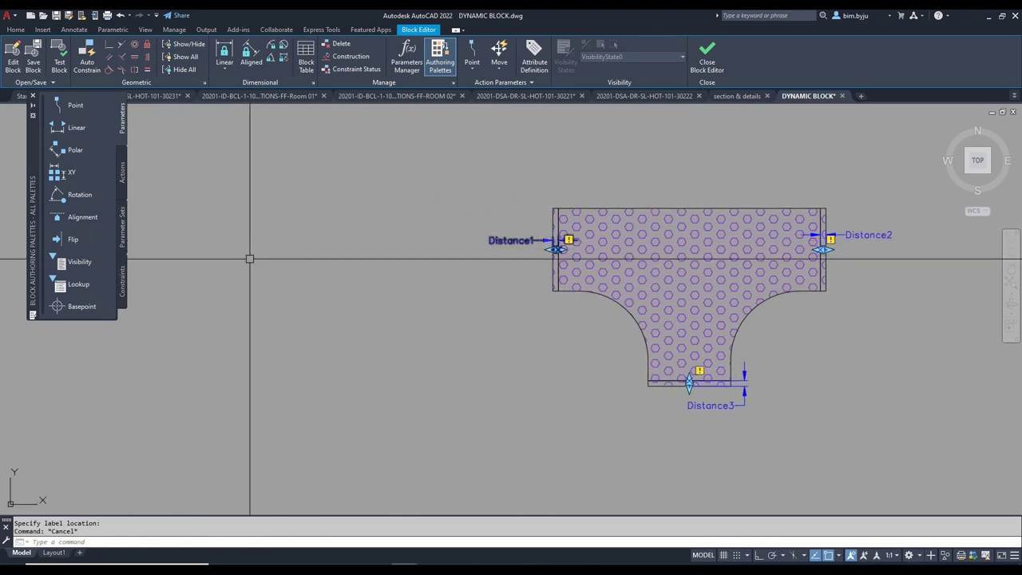
Start a Stretch action on the left end strip's linear parameter and associate it with the parameter's outer point
scroll(200, 261, "down", 2)
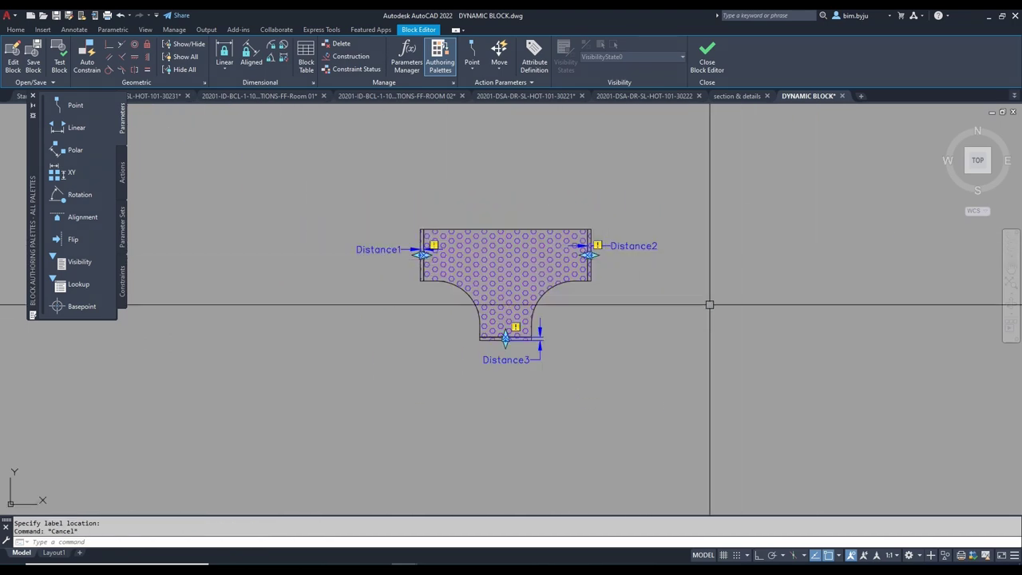
middle_click_drag(551, 424, 509, 419)
key("Escape")
scroll(459, 263, "up", 2)
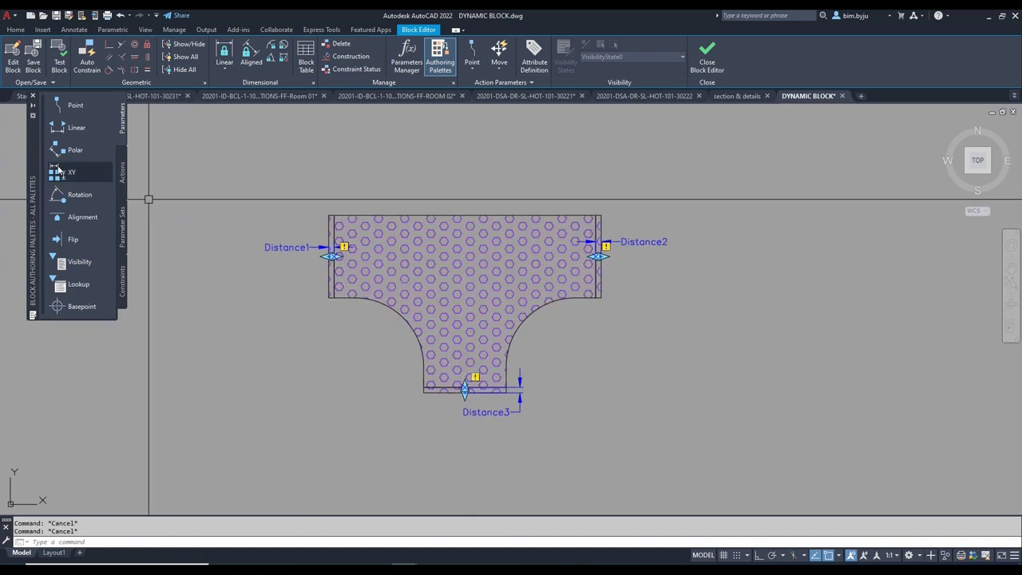
left_click(122, 174)
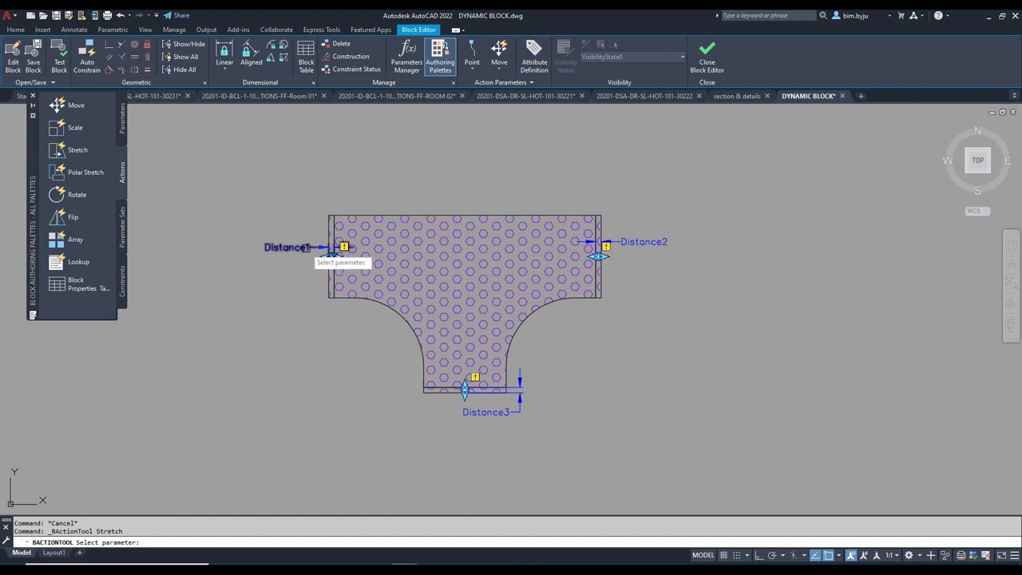
left_click(310, 248)
scroll(315, 276, "up", 10)
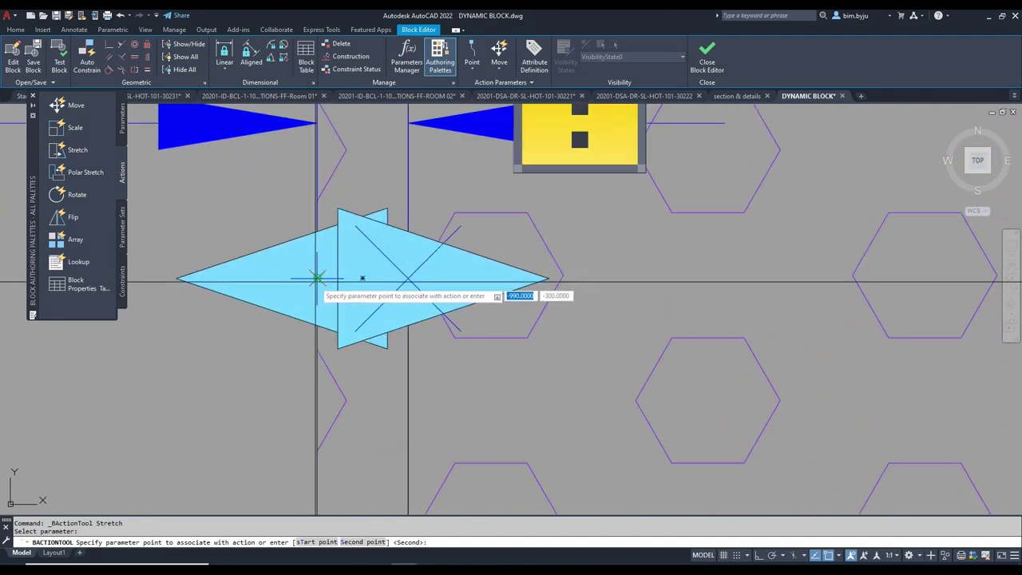
scroll(317, 277, "down", 10)
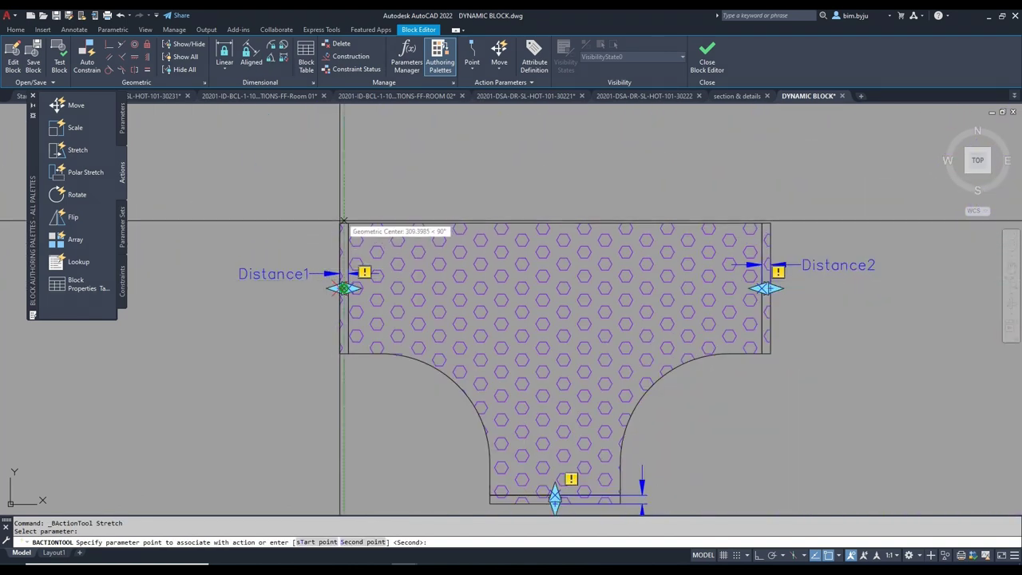
left_click(343, 220)
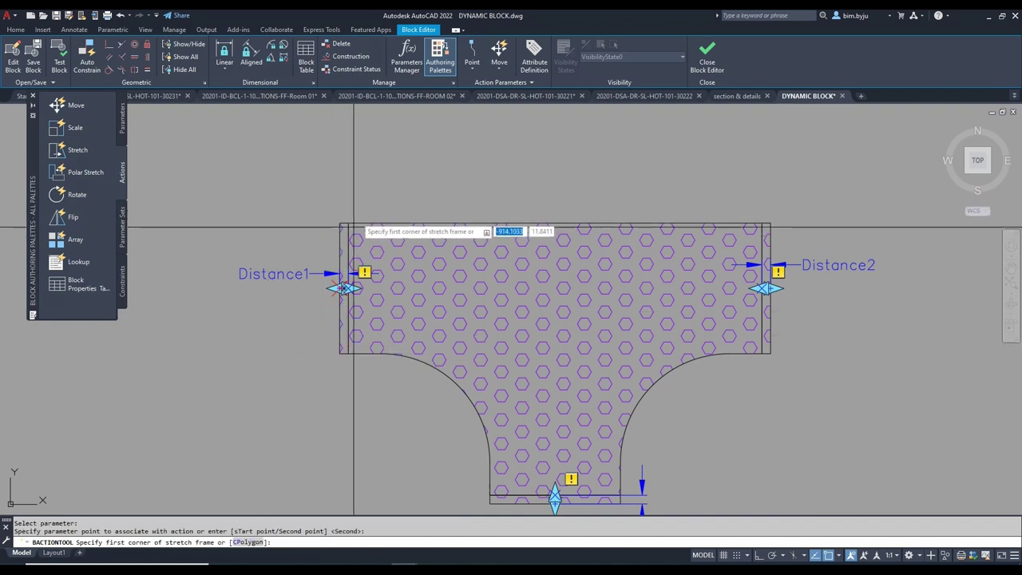
Draw the stretch frame around the outer side of the left end strip and select the strip's outline and hatch as the objects
left_click(344, 205)
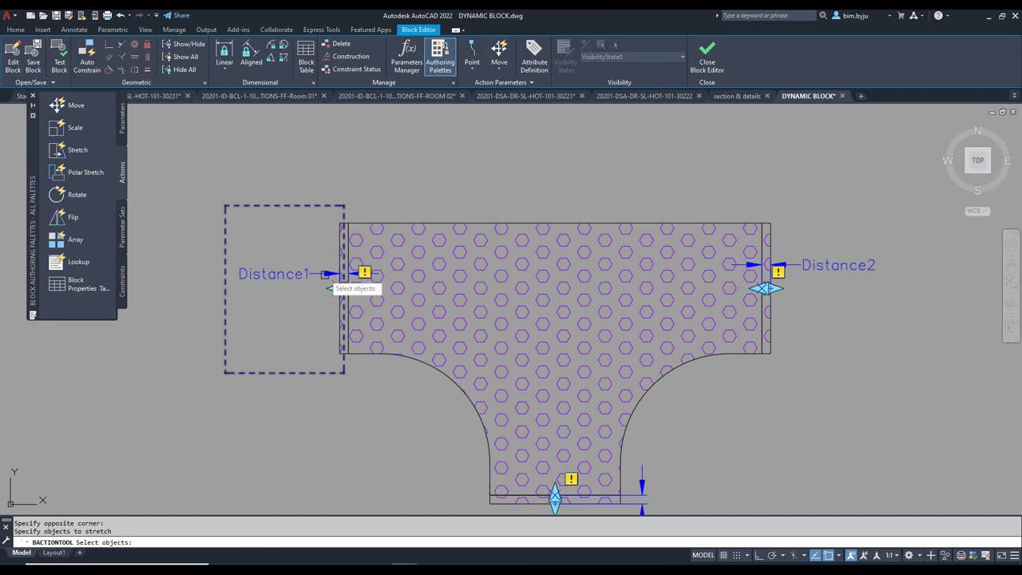
scroll(324, 275, "up", 4)
scroll(361, 240, "up", 4)
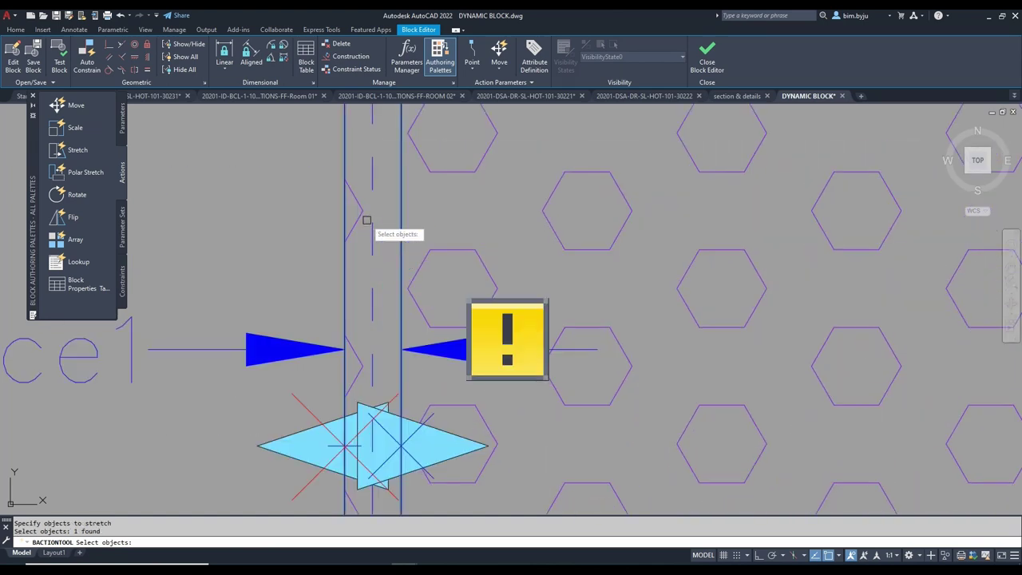
scroll(361, 220, "down", 8)
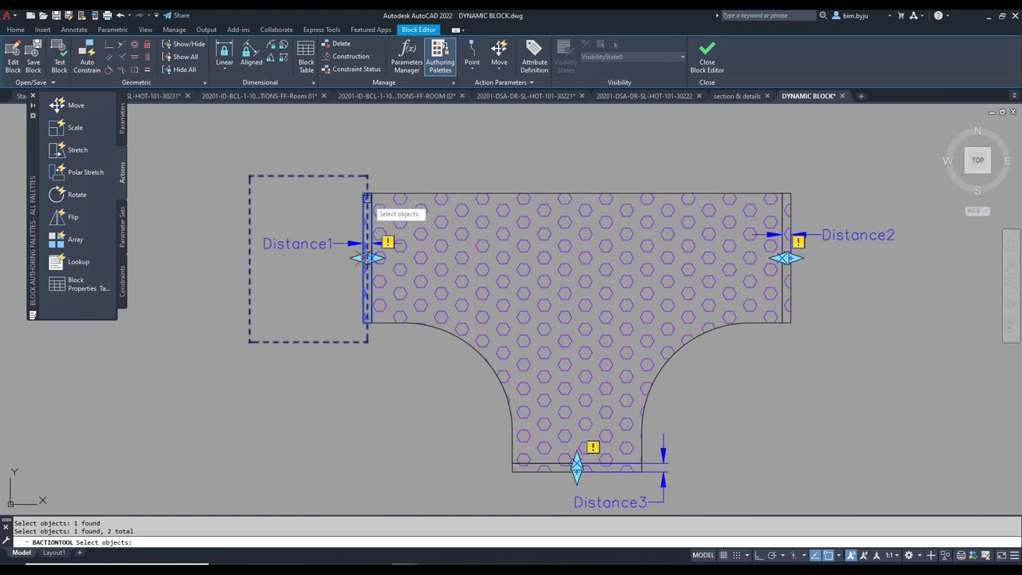
key("Return")
Finish the left strip's action and start a Stretch action on the right strip's linear parameter, associated with its outer point
scroll(377, 256, "up", 10)
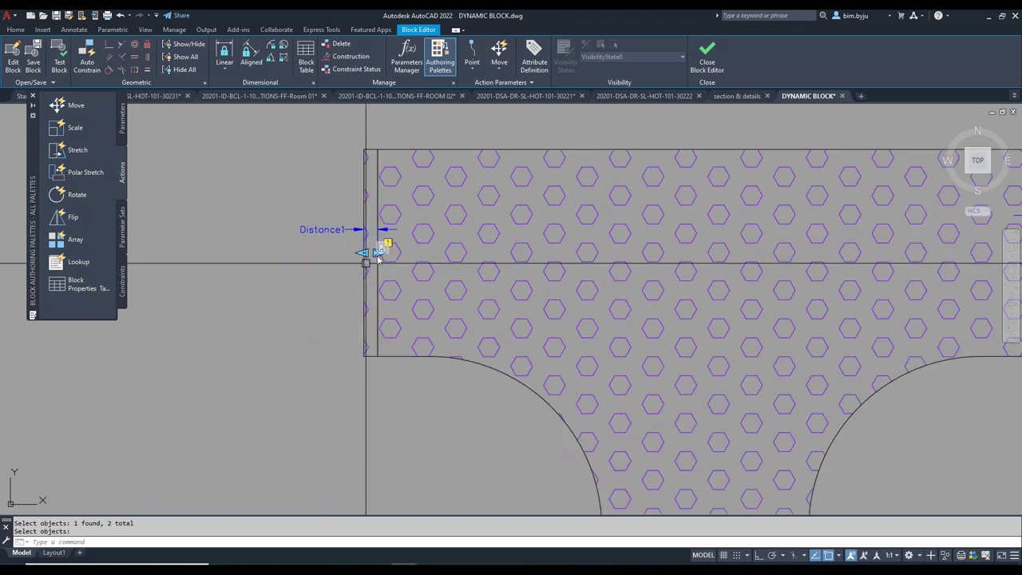
scroll(391, 238, "down", 10)
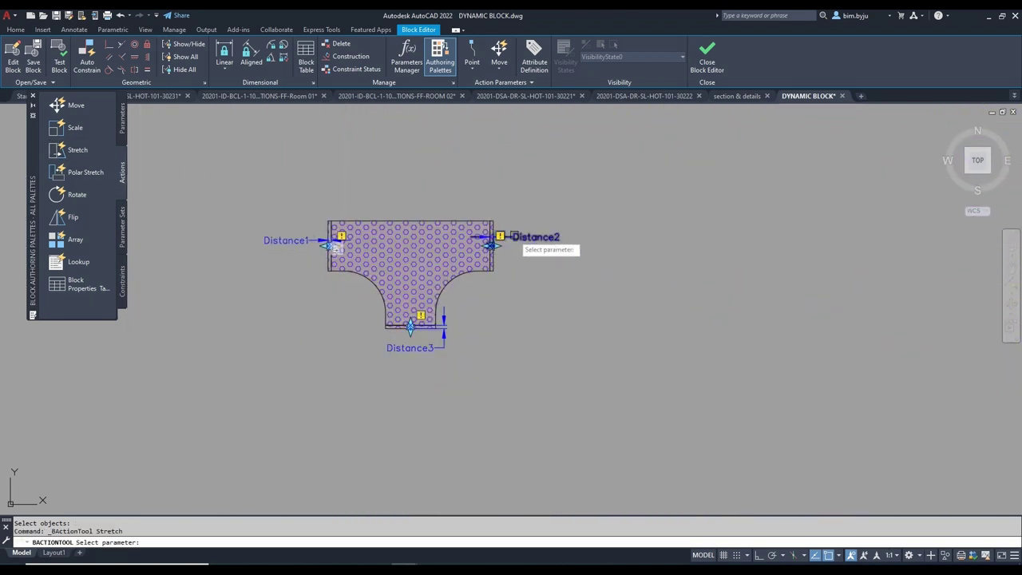
scroll(511, 236, "up", 4)
left_click(520, 238)
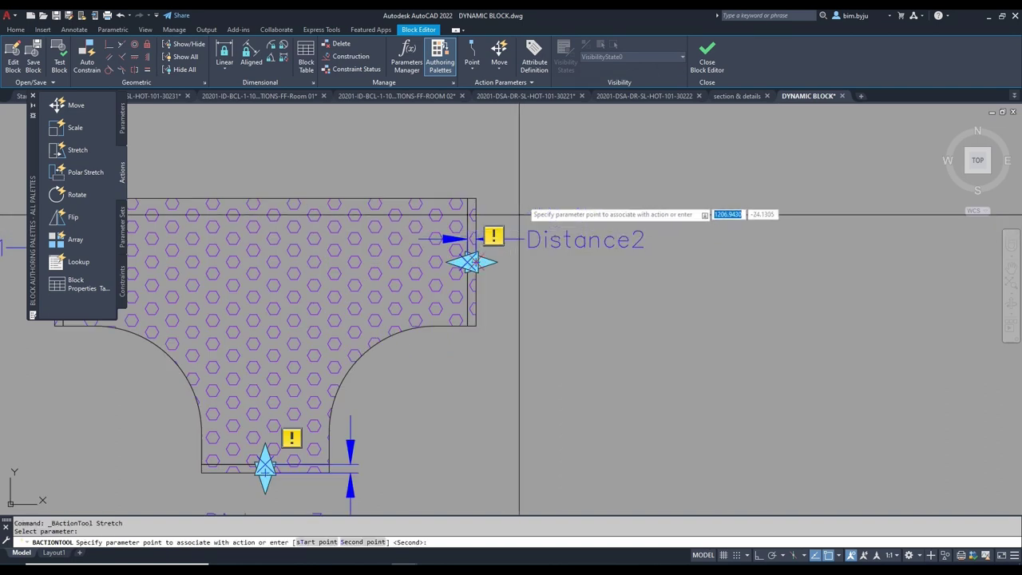
scroll(523, 191, "up", 2)
left_click(442, 299)
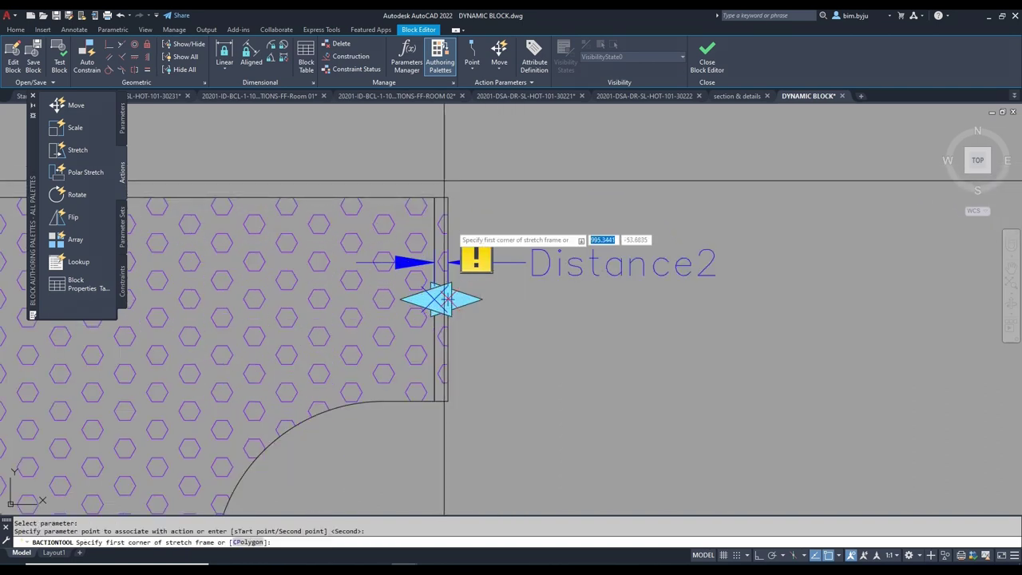
Draw the stretch frame around the outer side of the right end strip and select the strip's outline and hatch as the objects
left_click(489, 162)
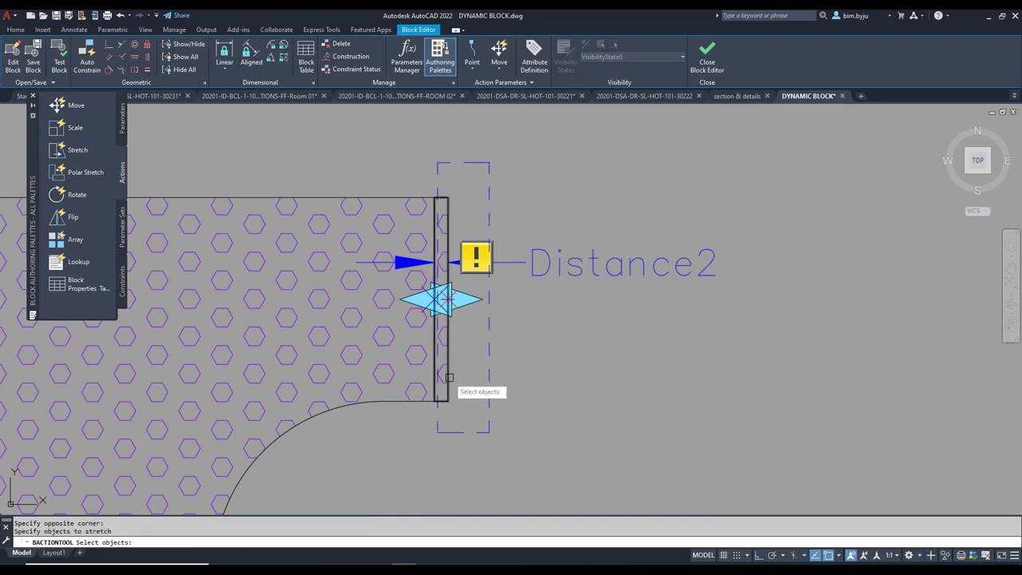
scroll(447, 379, "up", 6)
scroll(441, 389, "down", 8)
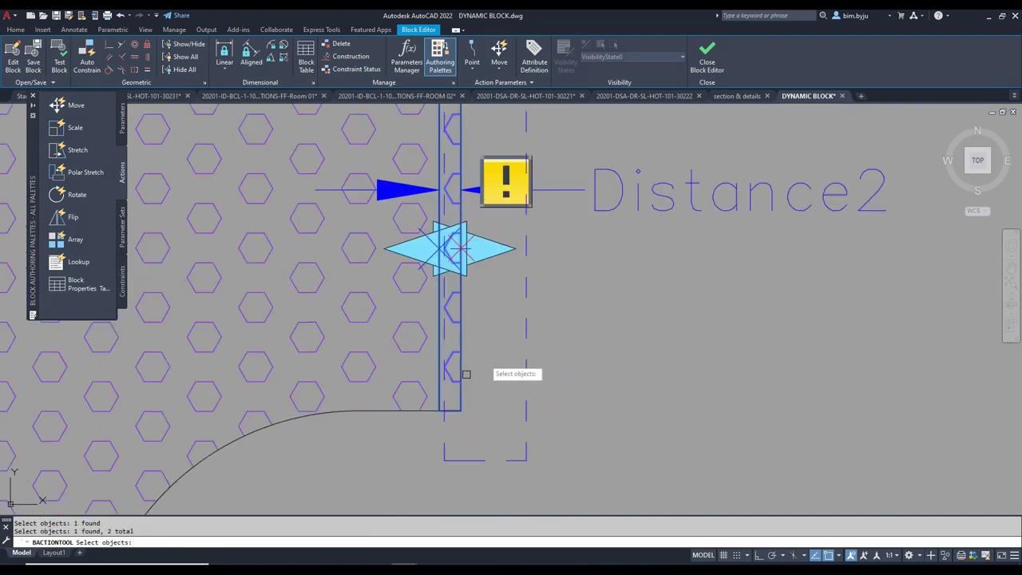
scroll(500, 311, "up", 6)
key("Return")
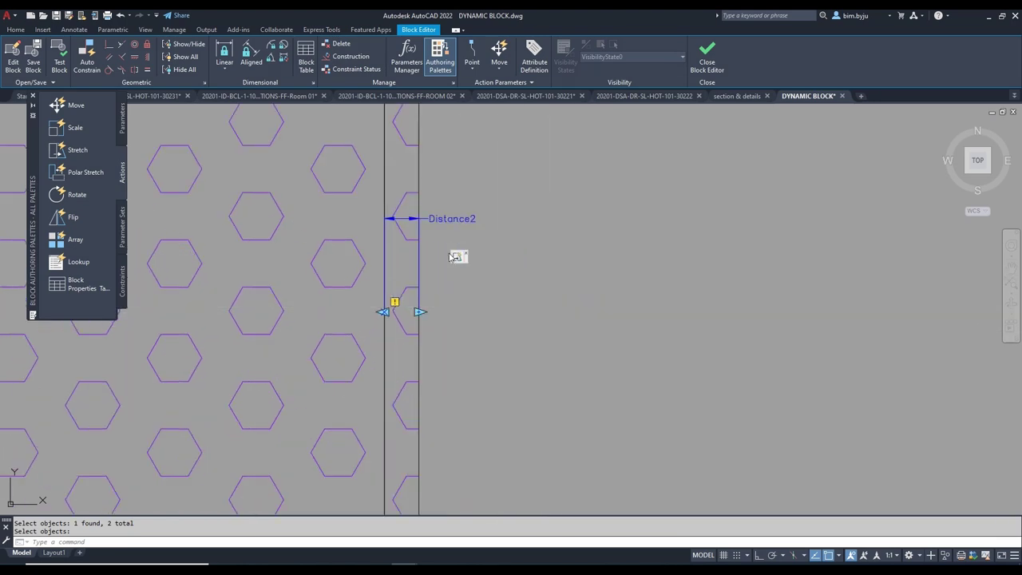
scroll(455, 254, "up", 4)
scroll(471, 262, "down", 10)
scroll(461, 323, "up", 5)
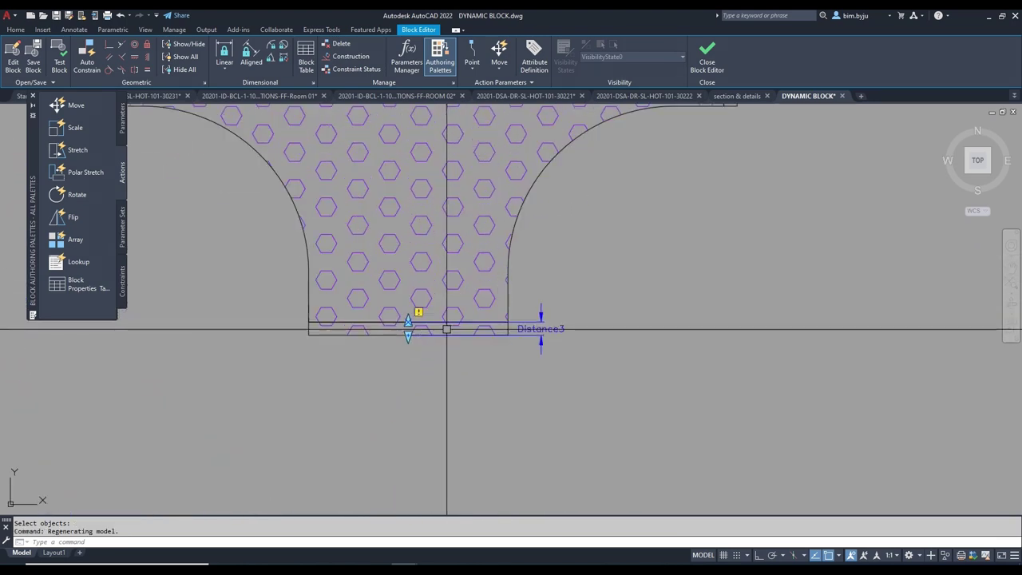
left_click(78, 151)
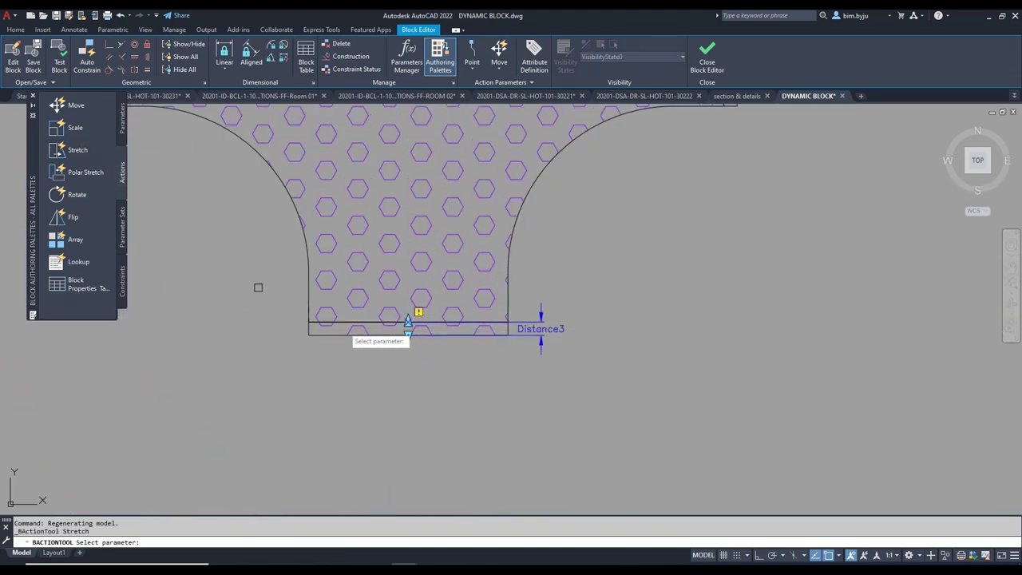
left_click(542, 339)
left_click(542, 345)
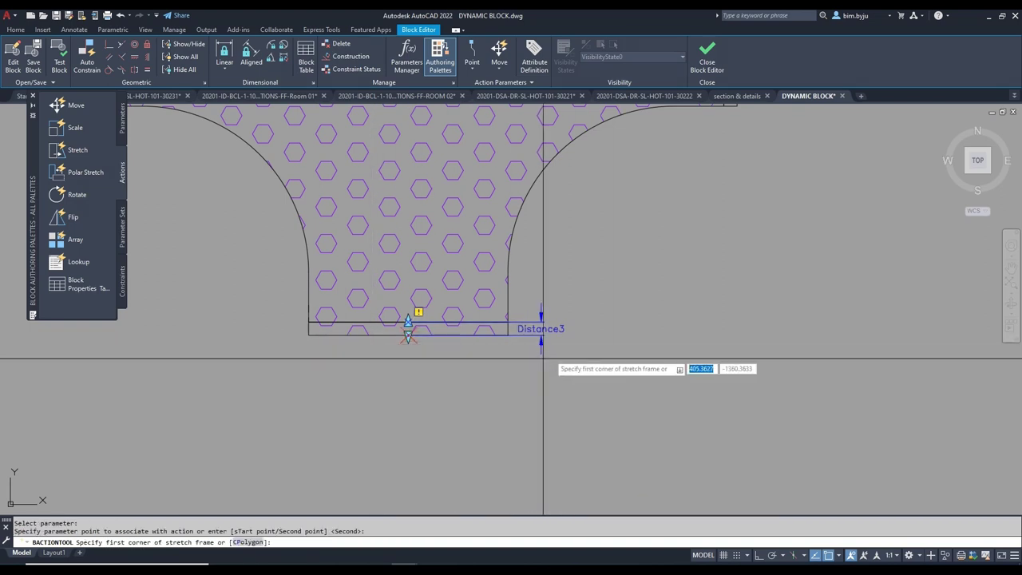
left_click(586, 340)
left_click(635, 343)
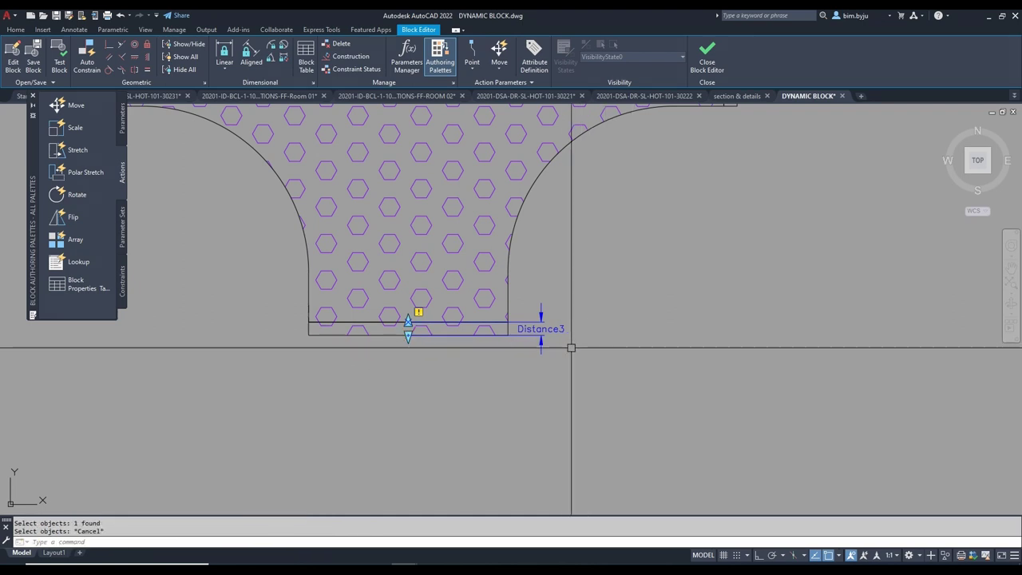
left_click(542, 347)
left_click(408, 335)
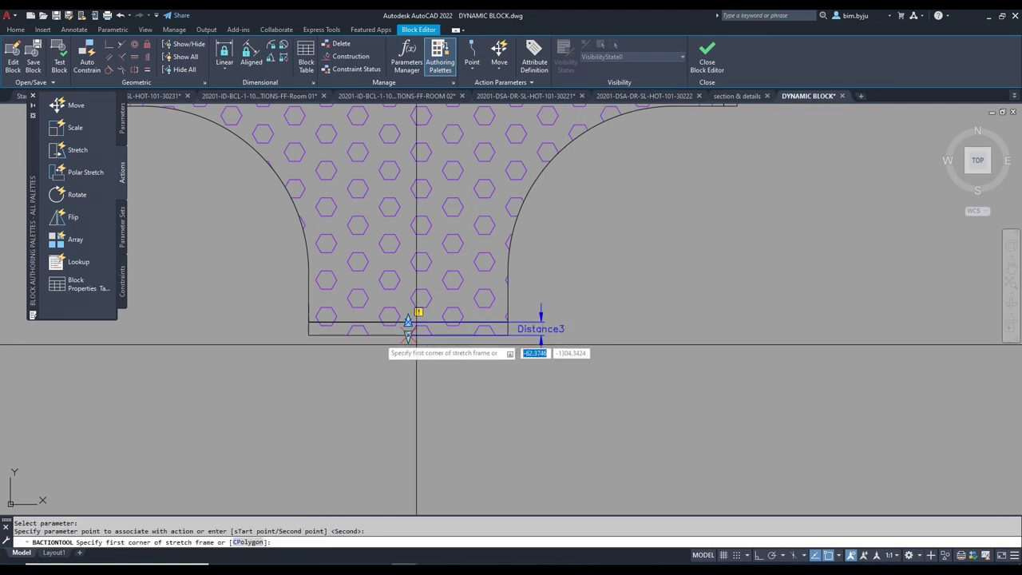
left_click(499, 358)
left_click(481, 390)
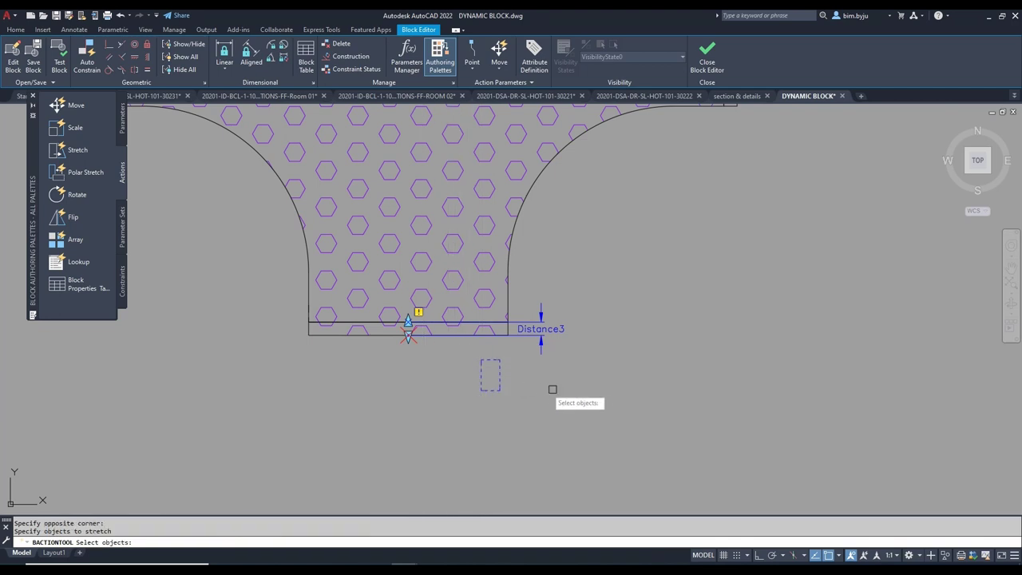
Add a Stretch action to the bottom strip's parameter at its outer point, framing the strip's outer side and selecting its outline and hatch
left_click(542, 346)
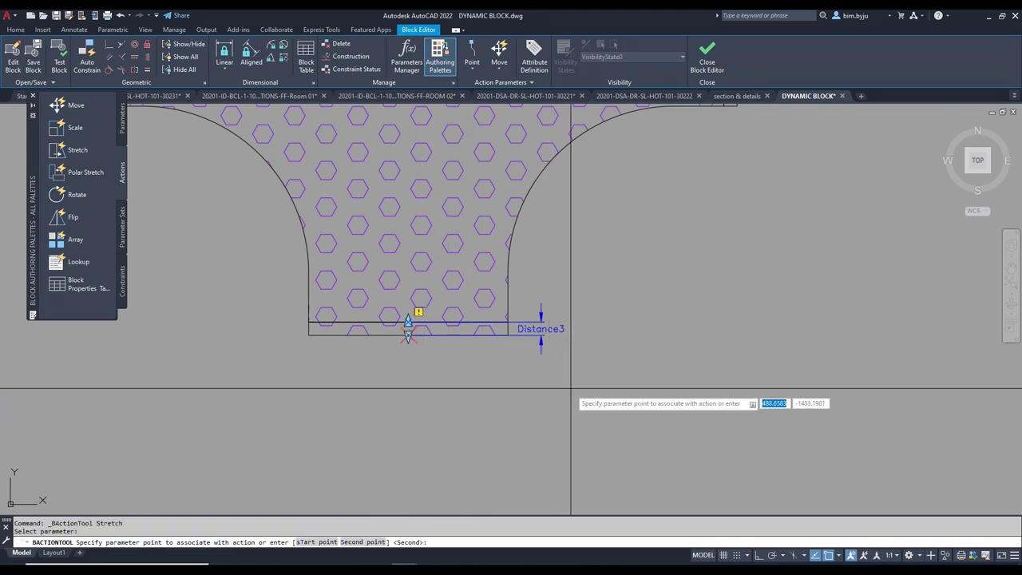
key("Return")
left_click(575, 375)
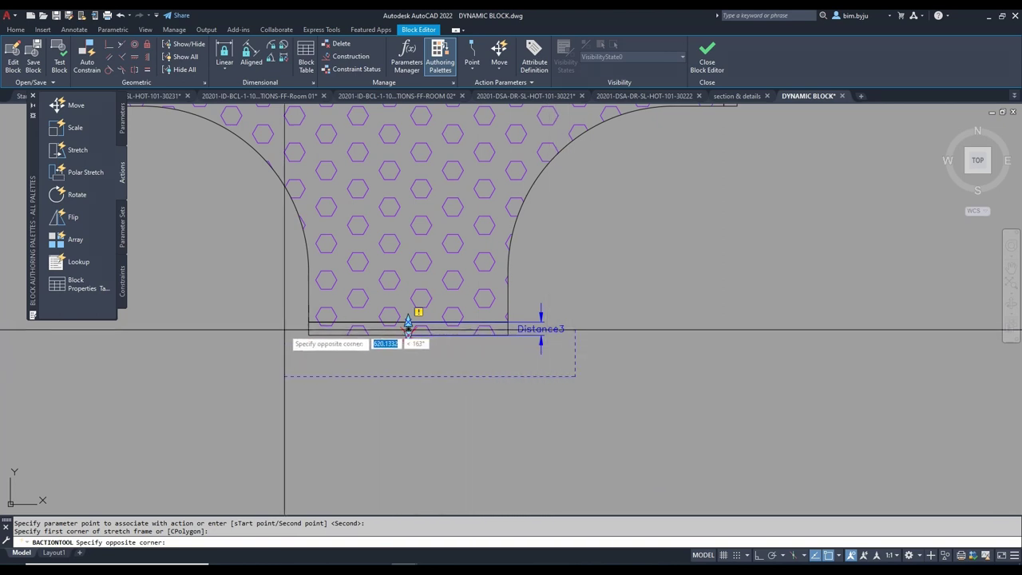
scroll(327, 339, "up", 3)
scroll(384, 329, "up", 3)
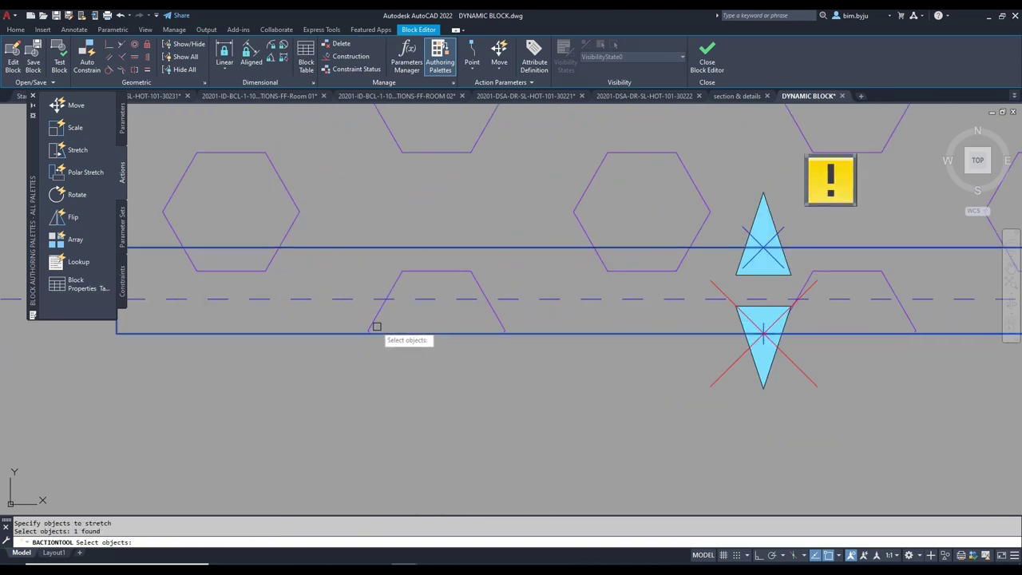
key("Return")
Close the block editor and save the changes to CT-600X100
scroll(375, 323, "down", 5)
scroll(481, 329, "up", 3)
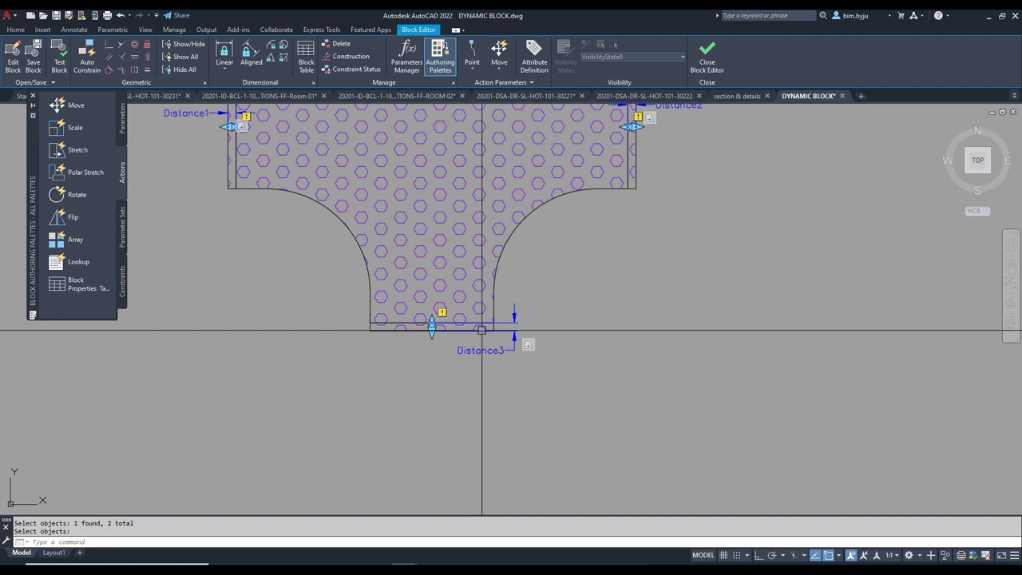
mouse_move(583, 324)
middle_mouse_down()
mouse_move(584, 388)
mouse_move(605, 392)
middle_mouse_up()
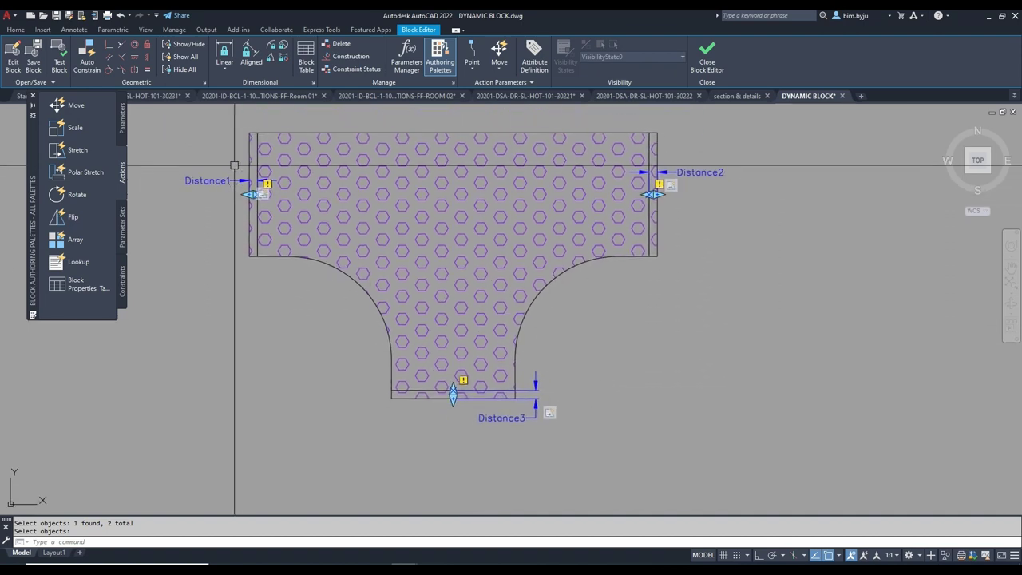
left_click(703, 63)
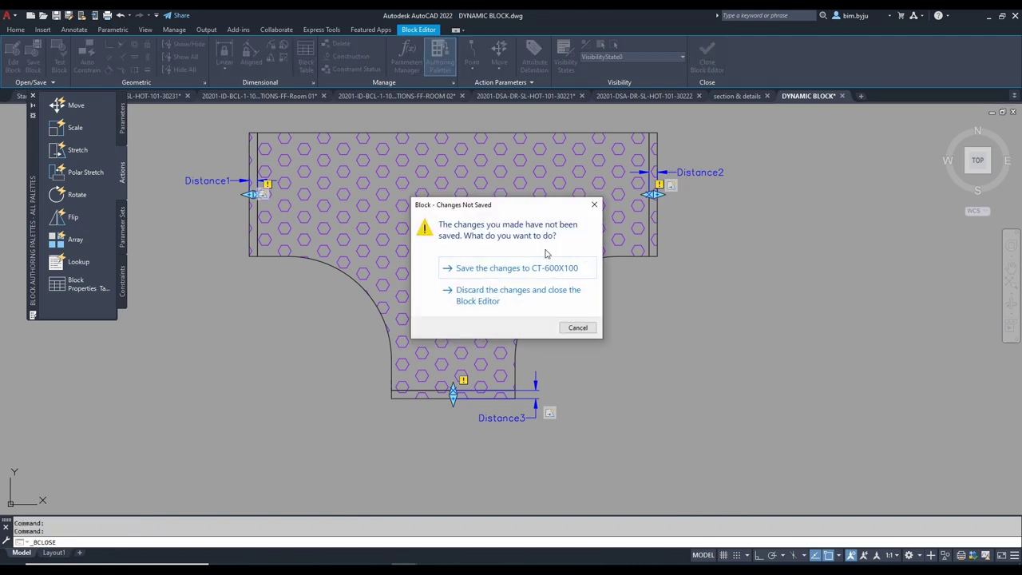
left_click(505, 270)
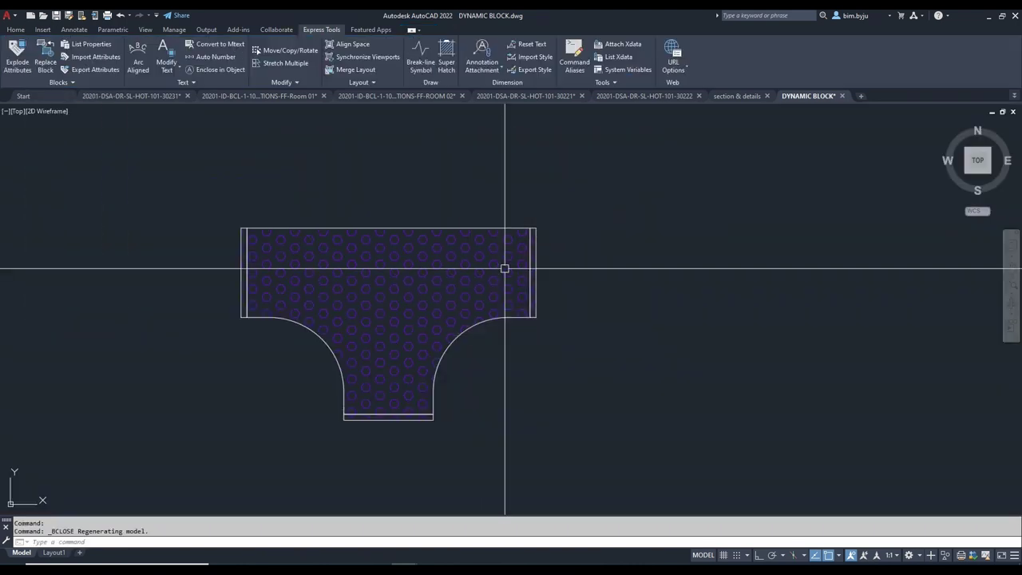
Select the tee block and stretch its branch well downward with the dynamic grip
scroll(478, 271, "down", 6)
scroll(458, 305, "up", 6)
left_click(458, 303)
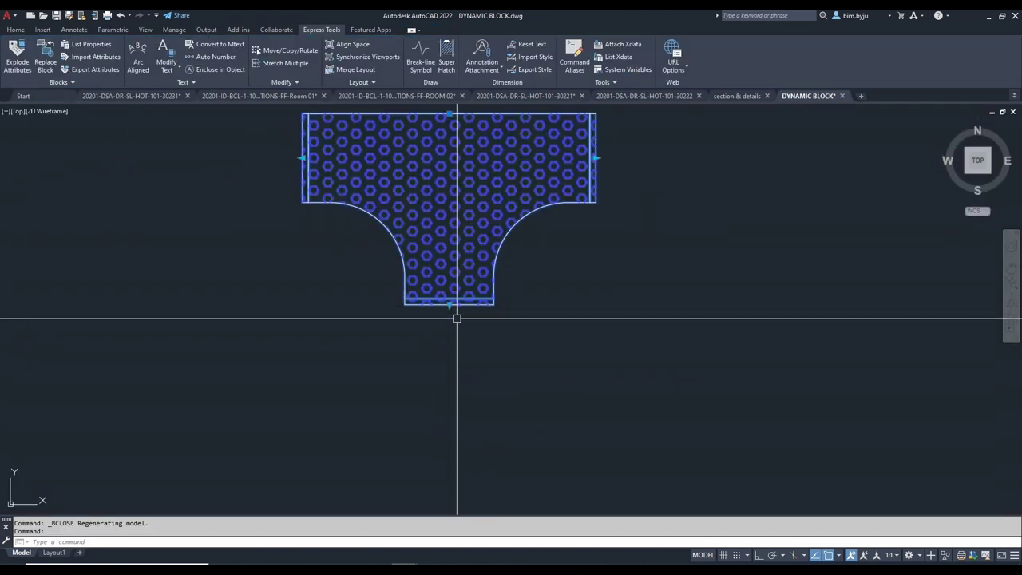
middle_click_drag(451, 383, 438, 122)
scroll(477, 363, "down", 4)
left_click(468, 411)
middle_click_drag(514, 320, 501, 368)
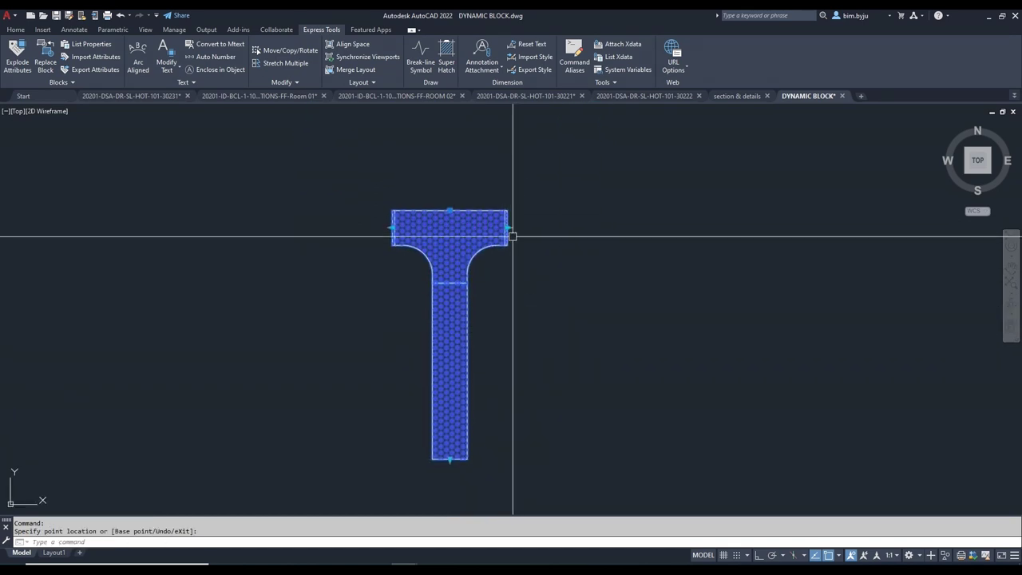
Stretch the tee block's right arm to the right and its left arm far to the left
left_click(731, 235)
middle_click_drag(453, 241, 529, 251)
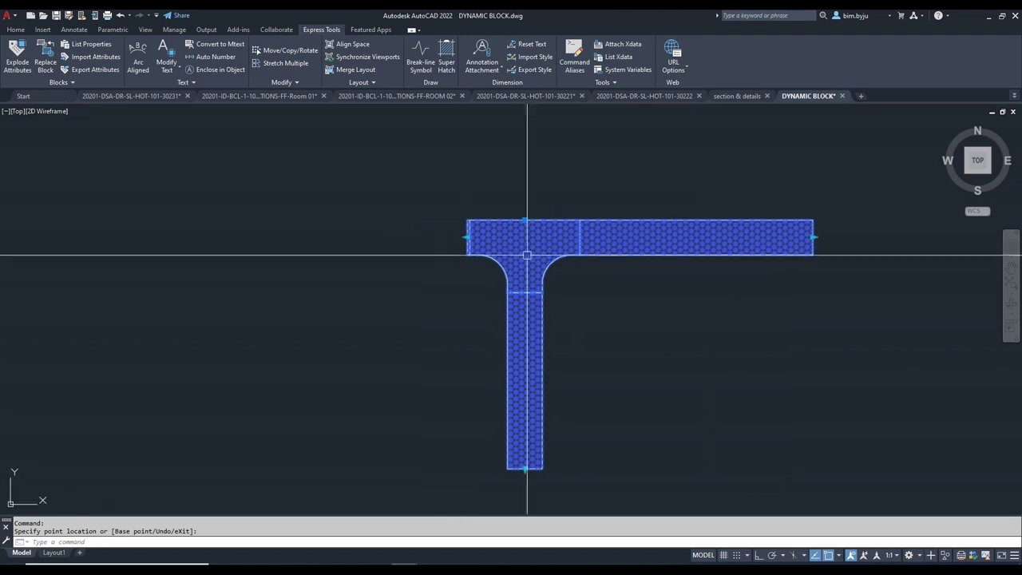
left_click(467, 237)
scroll(221, 232, "down", 1)
middle_click_drag(221, 233, 447, 222)
left_click(152, 231)
middle_click_drag(155, 231, 289, 254)
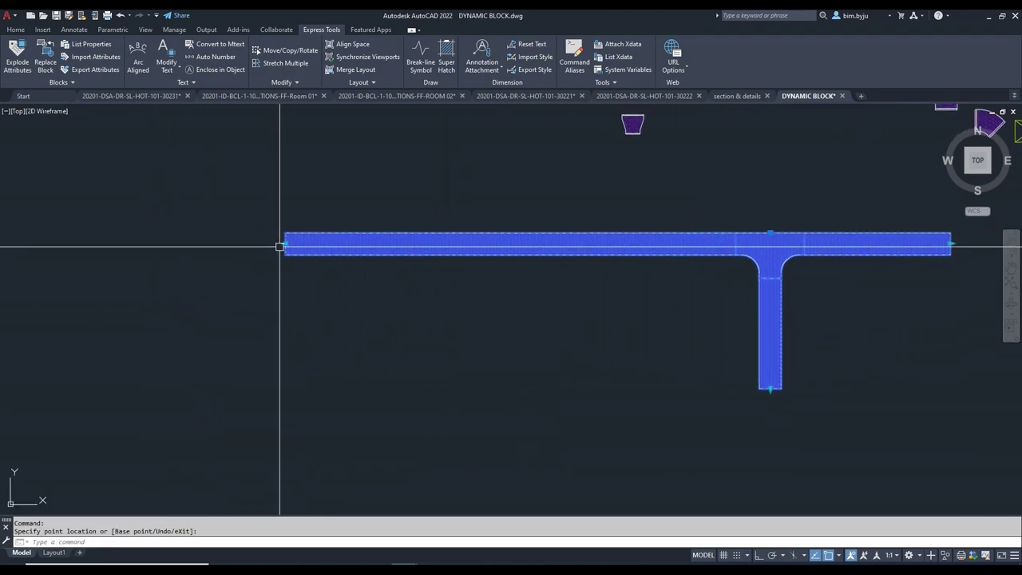
key("Escape")
Select the tee block again and stretch its branch further downward
middle_click_drag(614, 331, 435, 253)
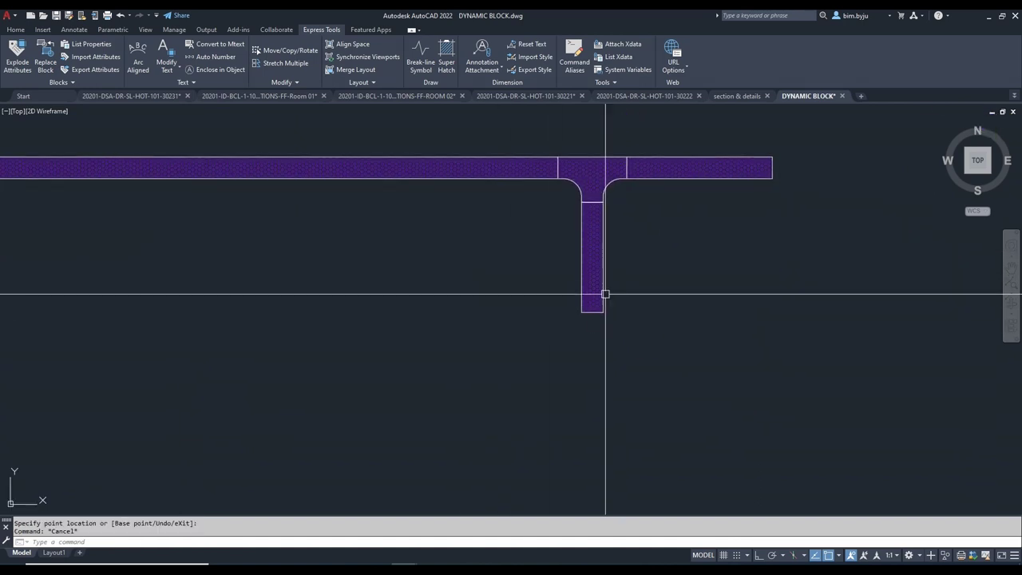
left_click(605, 294)
left_click(592, 312)
scroll(595, 439, "down", 1)
middle_click_drag(595, 439, 557, 280)
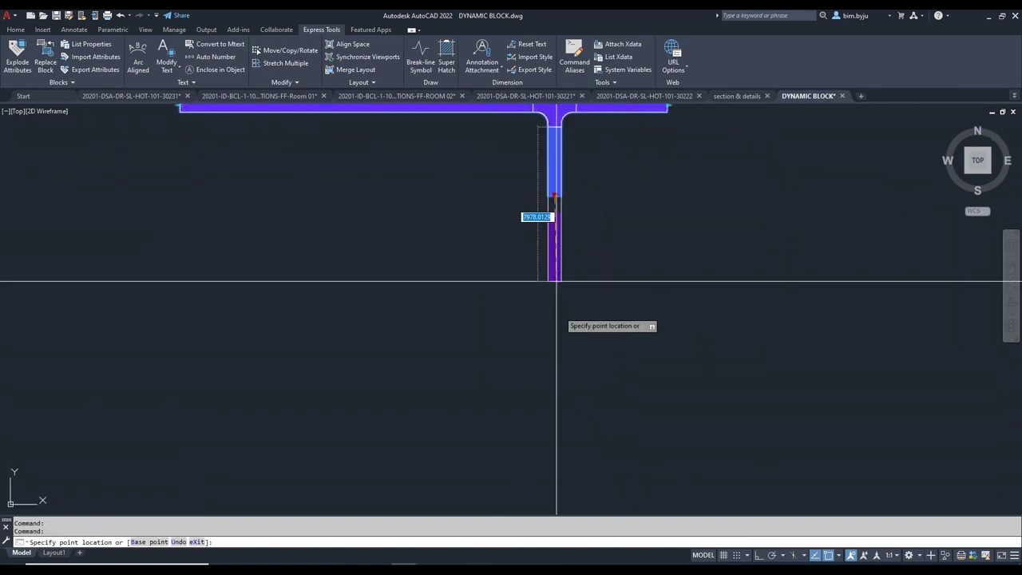
left_click(563, 378)
key("Escape")
Stretch the tee block's right arm further to the right and deselect the block
middle_click_drag(622, 292, 561, 395)
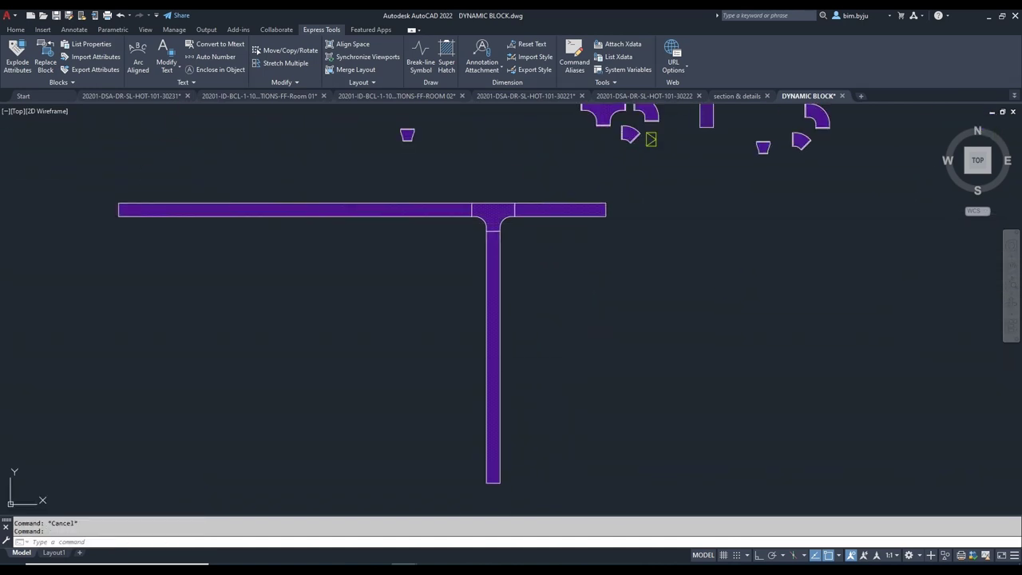
left_click(609, 209)
left_click(609, 209)
key("Escape")
scroll(561, 210, "up", 5)
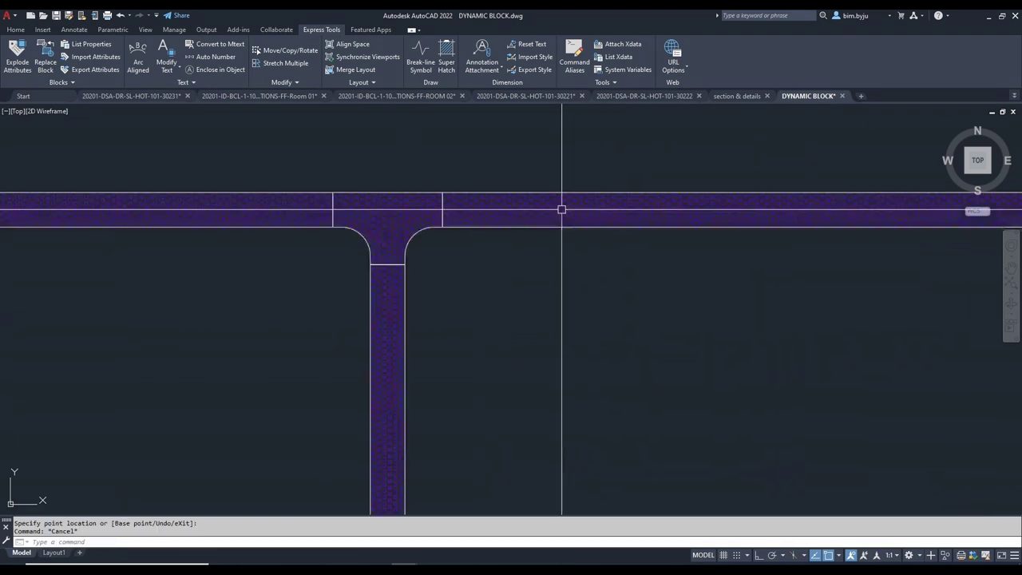
Add a linear dimension across the width of the tee's right arm, from one edge to the other
type("DLI")
key("Return")
scroll(527, 255, "up", 2)
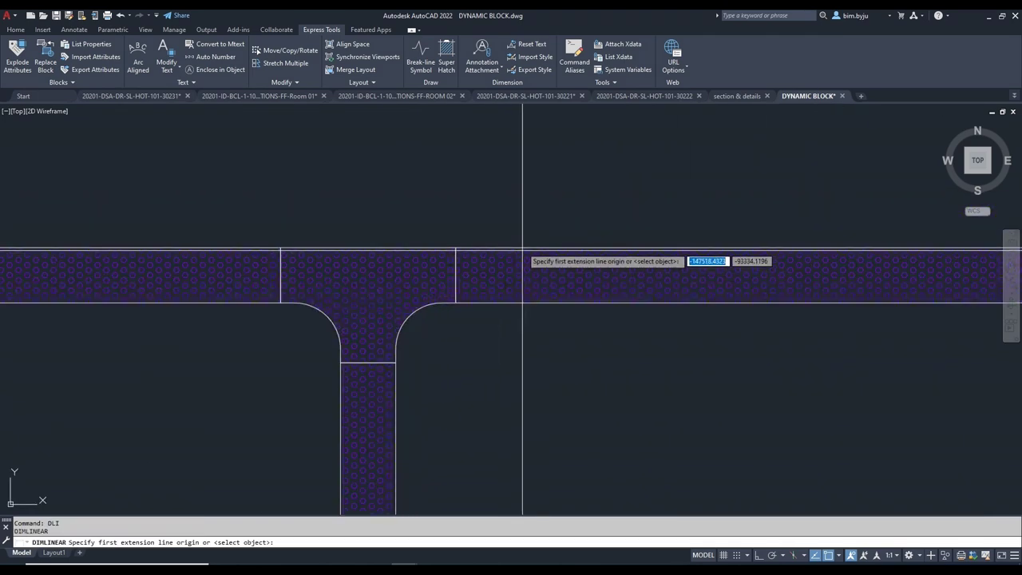
left_click(523, 304)
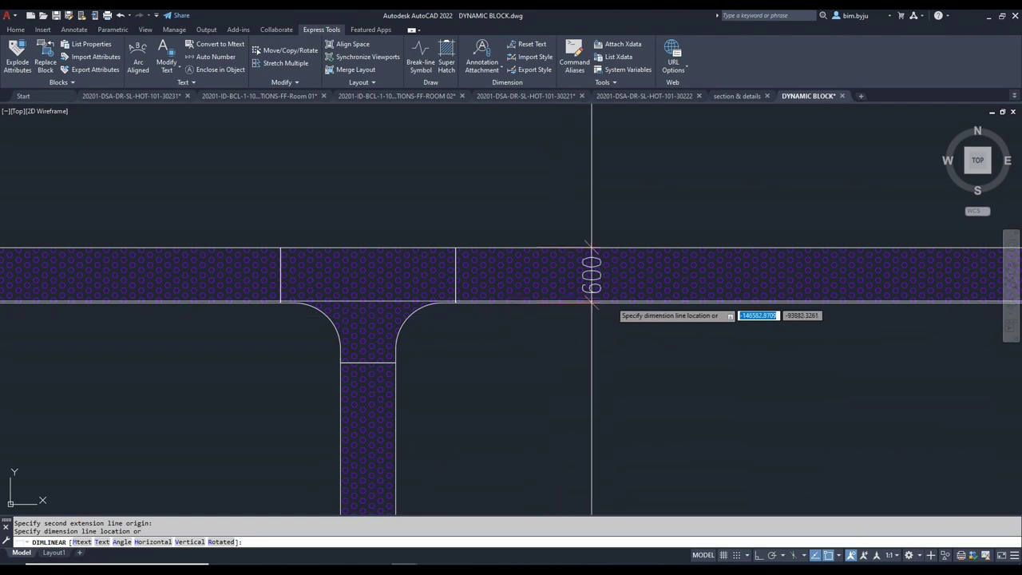
left_click(619, 309)
Add a linear dimension across the width of the tee's branch just below the inner line
middle_click_drag(348, 396, 404, 285)
key("Return")
left_click(396, 293)
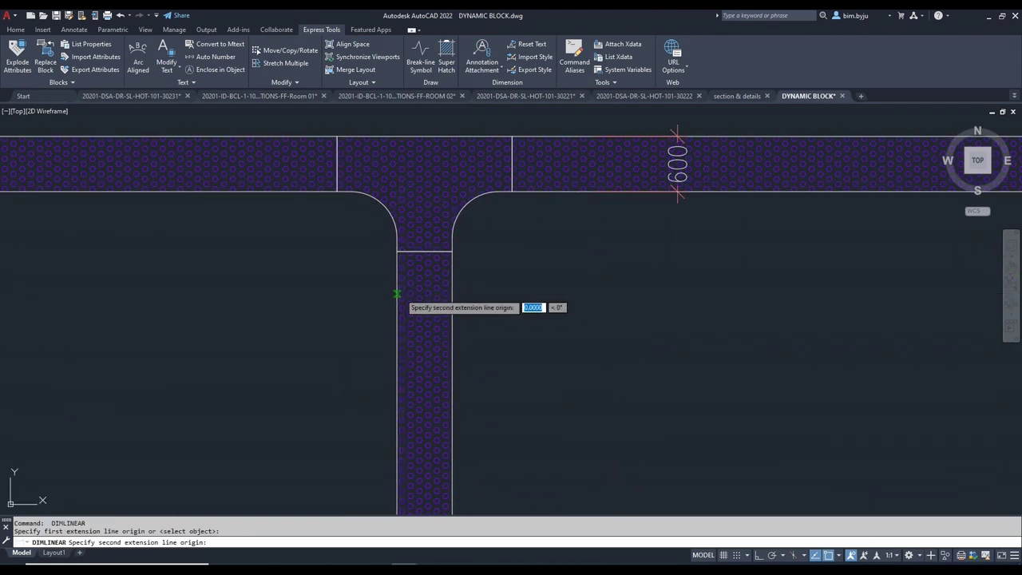
left_click(451, 295)
left_click(475, 343)
Add a linear dimension across the width of the tee's left arm
middle_click_drag(474, 343, 579, 400)
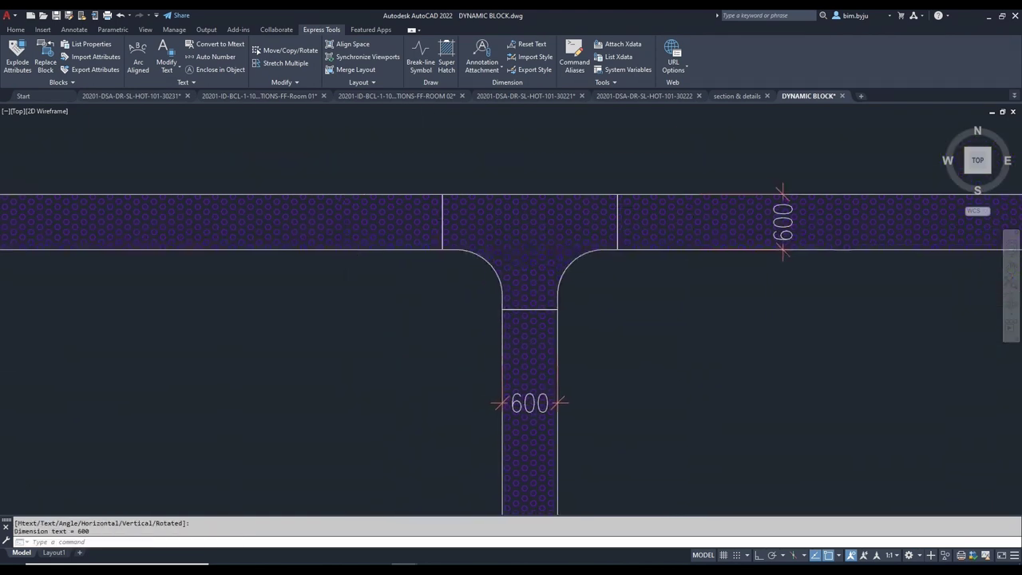
key("Return")
left_click(340, 250)
left_click(342, 194)
left_click(285, 177)
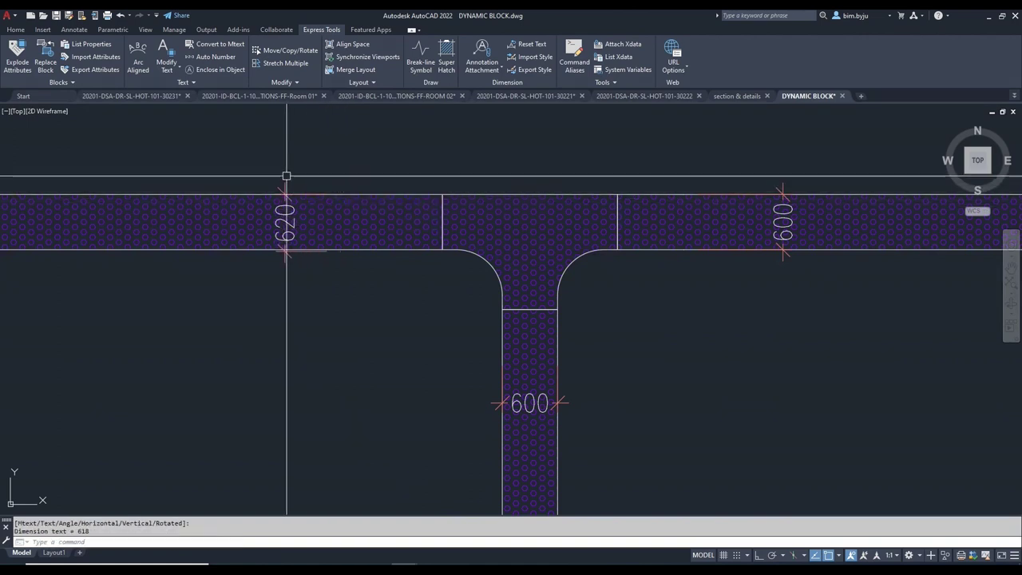
key("Escape")
scroll(335, 255, "down", 3)
scroll(420, 276, "down", 1)
middle_click_drag(484, 273, 463, 279)
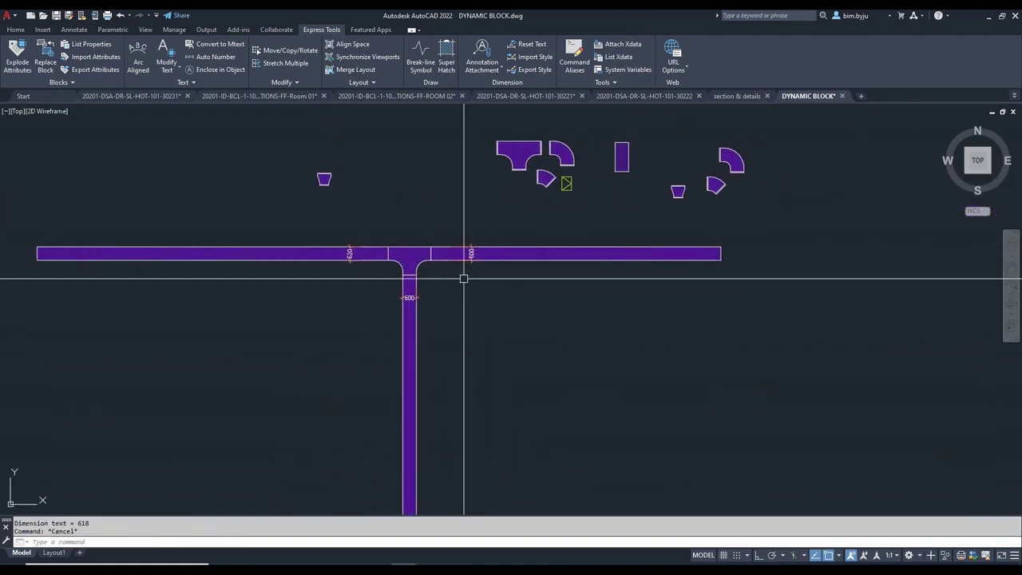
scroll(427, 261, "up", 2)
scroll(423, 254, "down", 1)
scroll(422, 253, "down", 4)
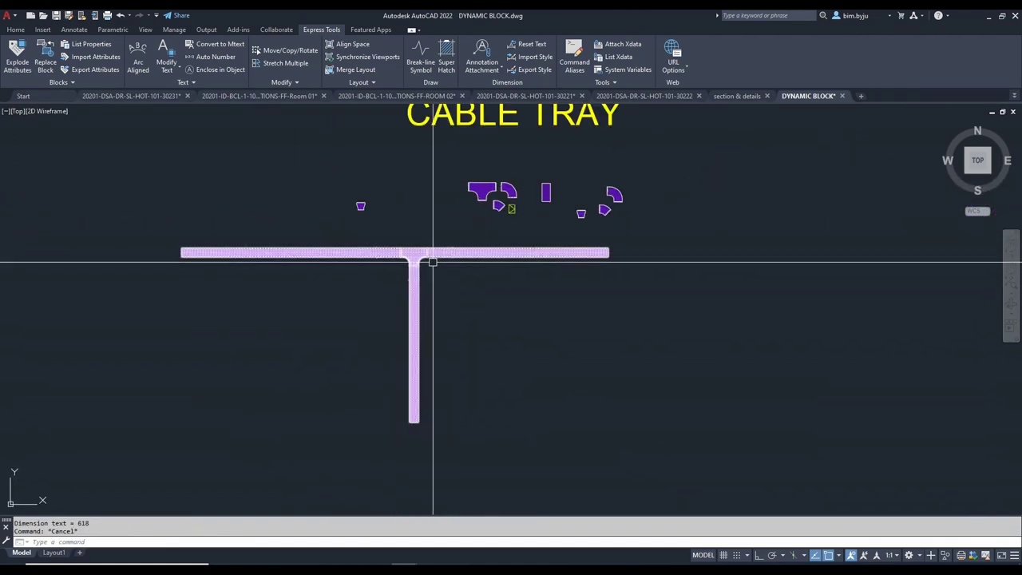
Copy the straight cable tray section to the empty space beside the tee's branch and rotate it to lie horizontally
scroll(433, 261, "up", 2)
scroll(580, 202, "up", 4)
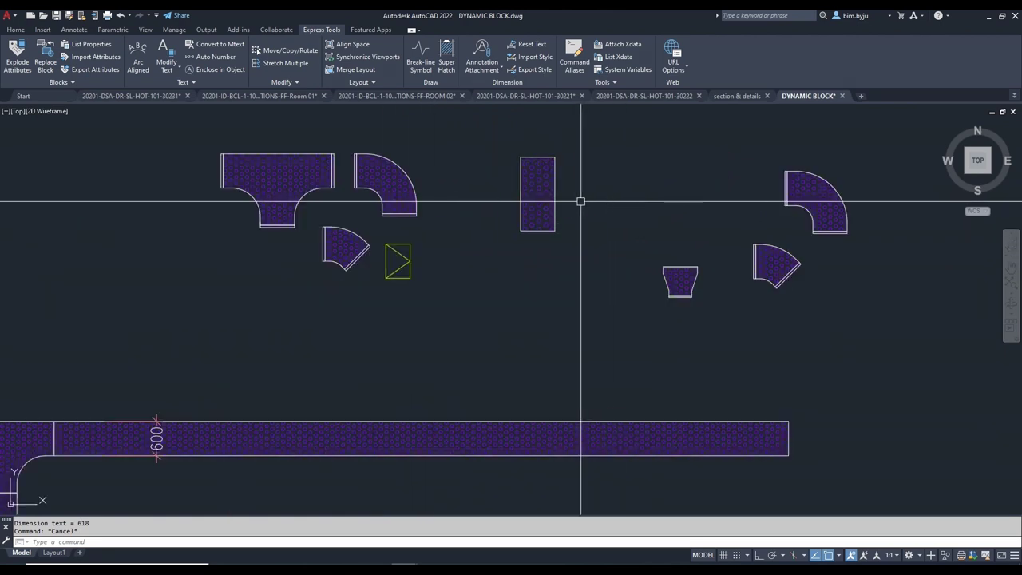
left_click(581, 201)
middle_click_drag(583, 229, 531, 221)
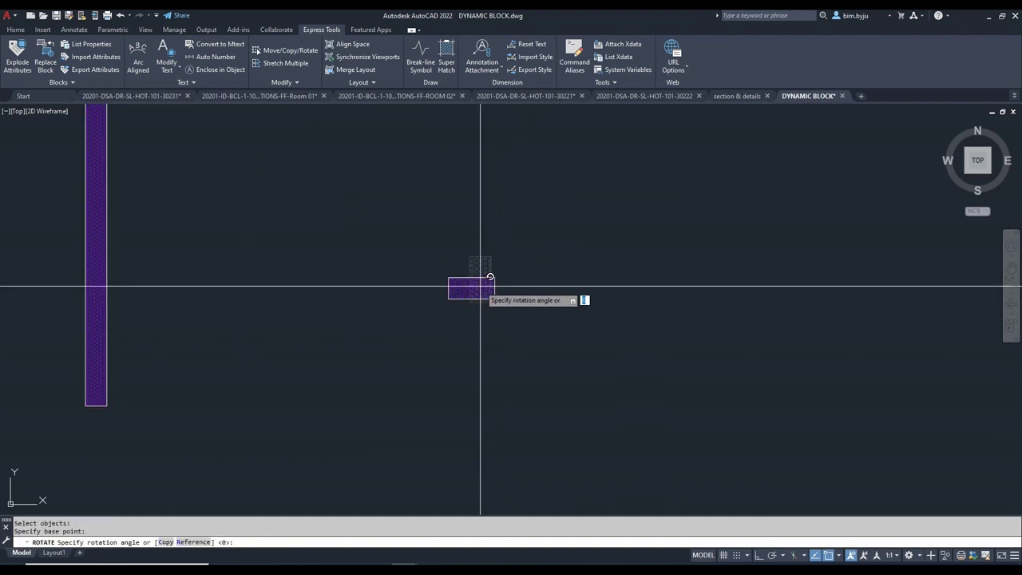
key("F8")
left_click(502, 212)
middle_click_drag(481, 277, 475, 264)
key("Escape")
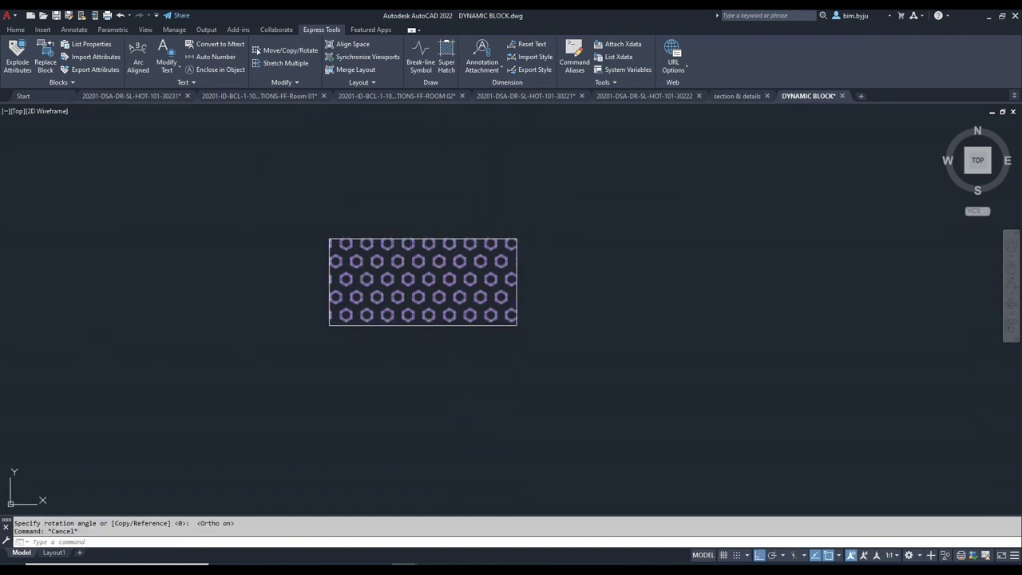
type("b")
key("Return")
key("Escape")
key("Escape")
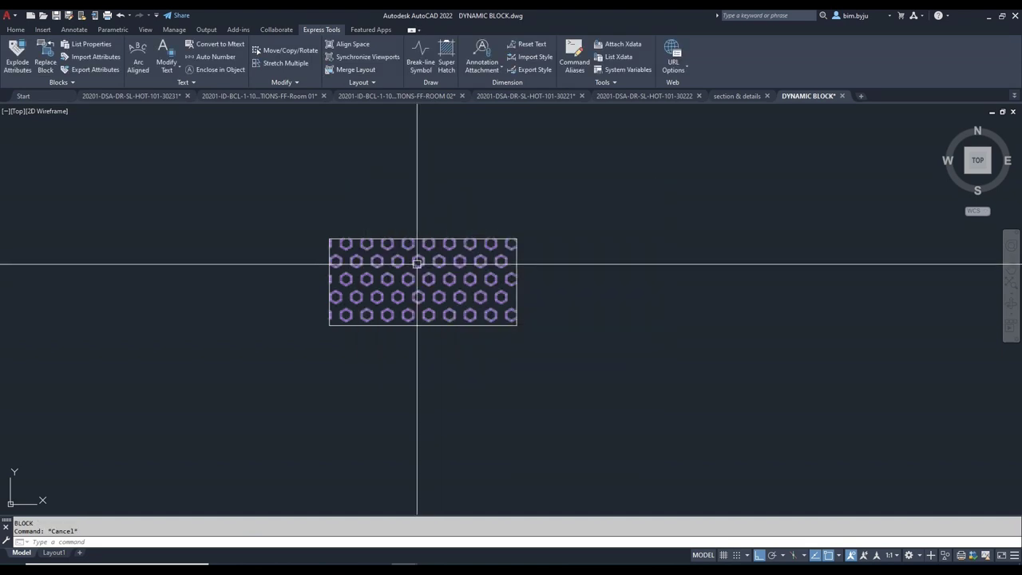
type("o")
key("Return")
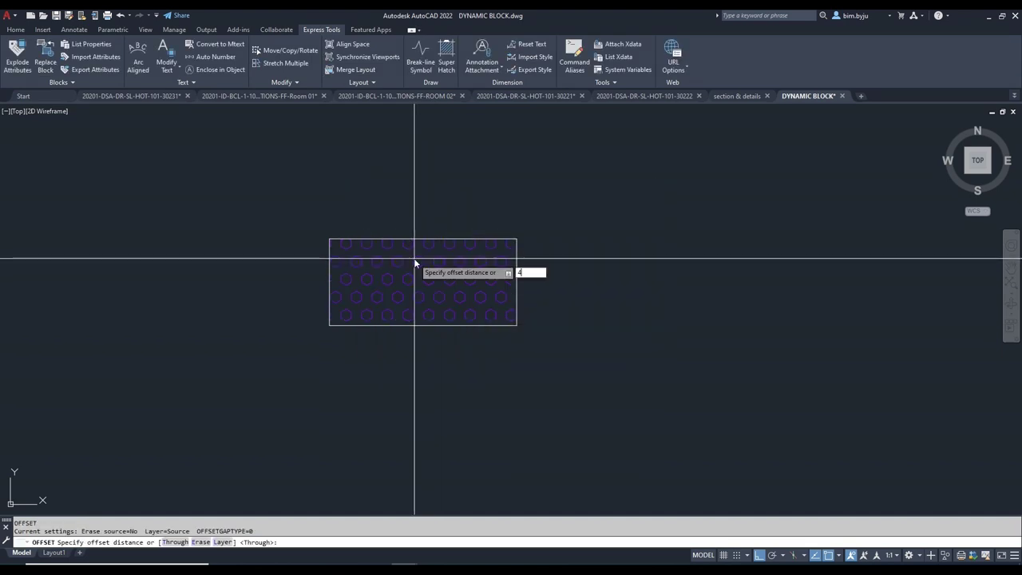
Stretch the upper long edge of the horizontal tray section downward by 100 mm
type("s")
key("Return")
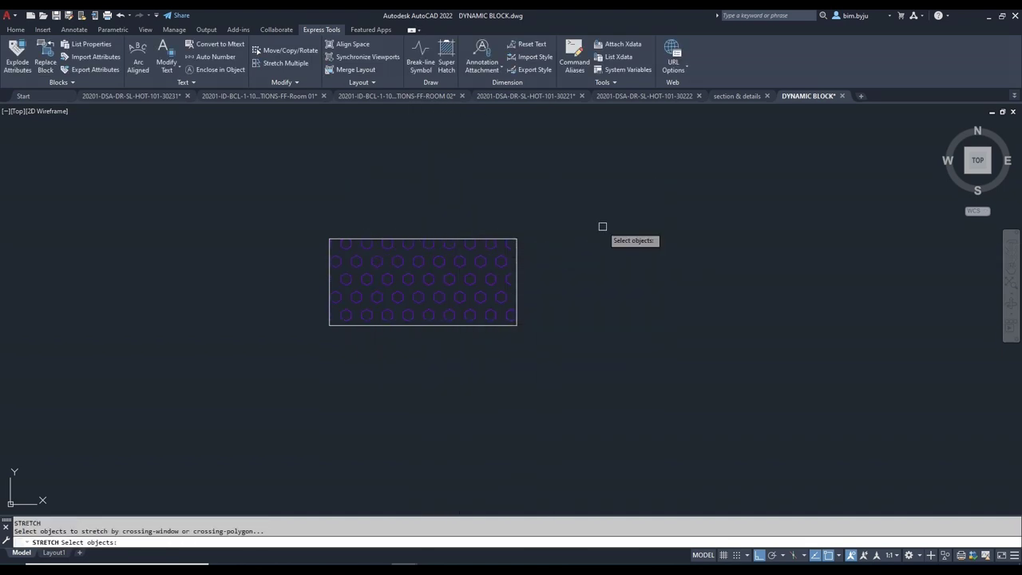
left_click(602, 226)
left_click(180, 269)
key("Return")
left_click(228, 262)
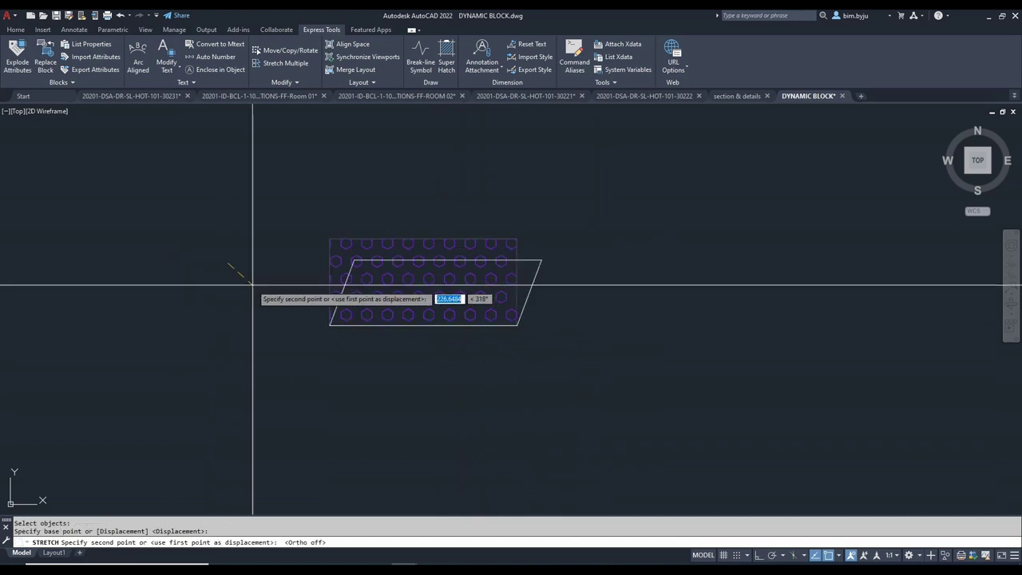
key("F8")
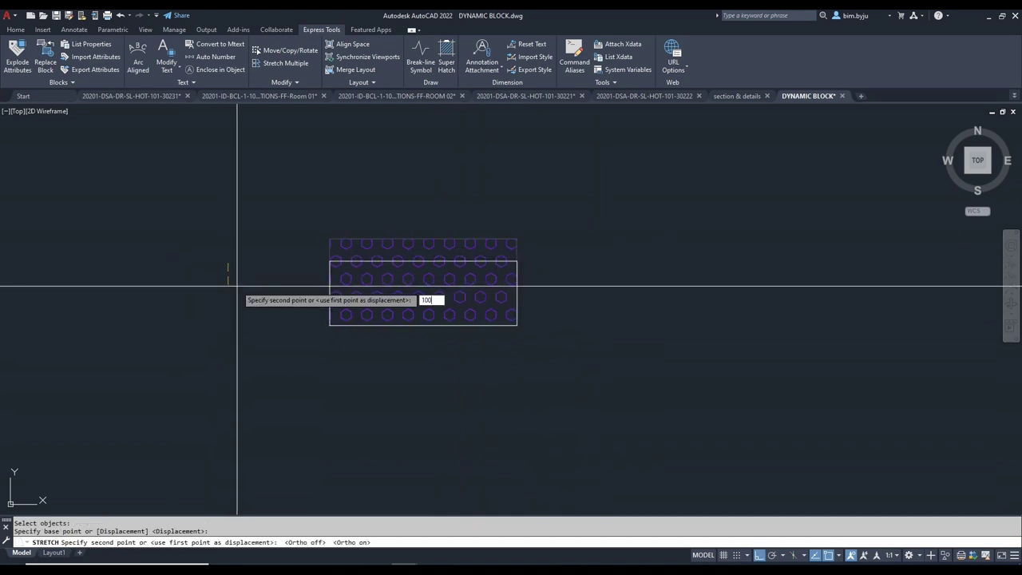
key("Return")
Stretch the lower long edge of the tray section upward by 100 mm
key("Return")
left_click(614, 309)
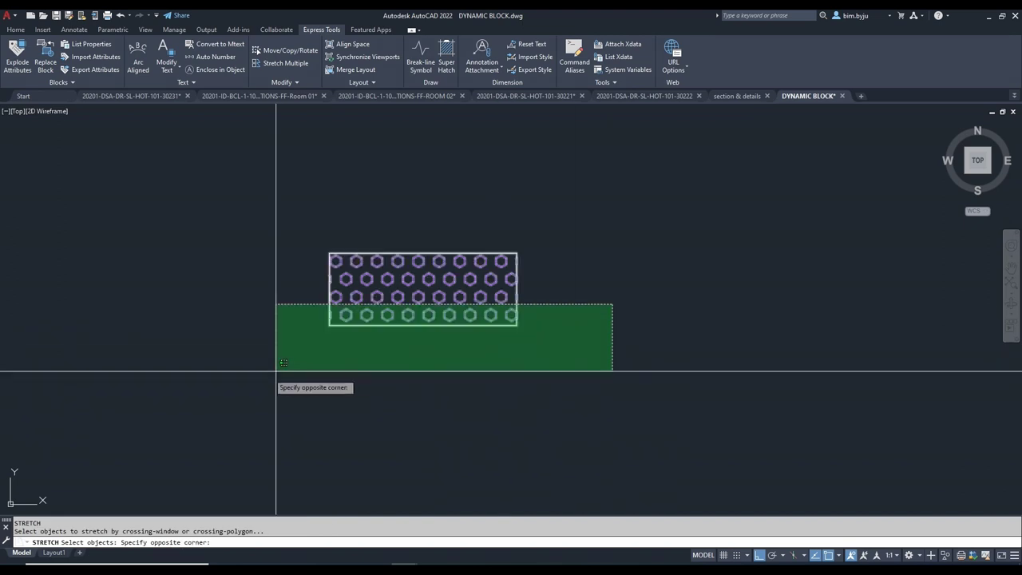
left_click(248, 383)
key("Return")
left_click(233, 402)
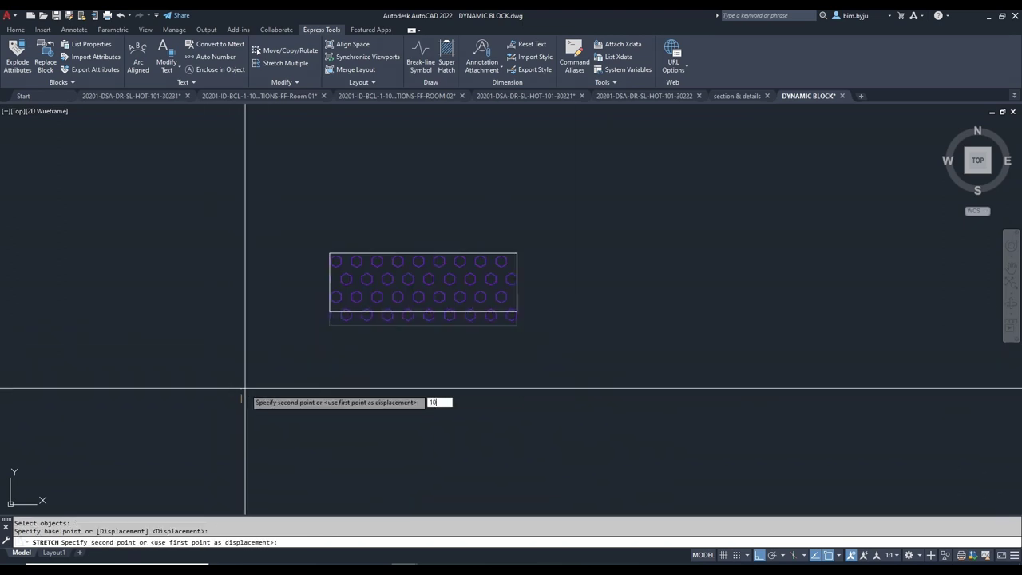
key("Escape")
key("Escape")
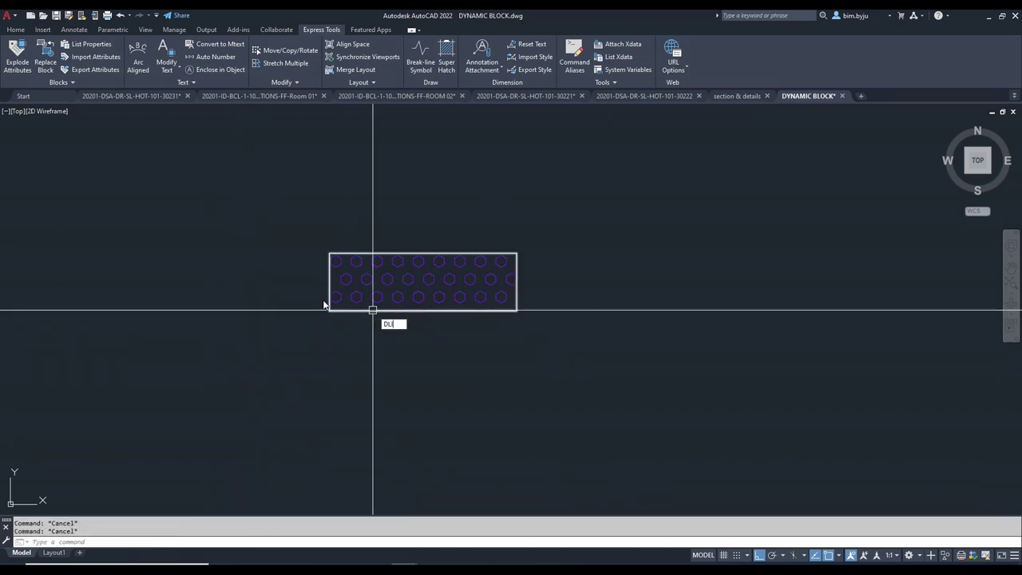
Check the tray section's width with a temporary linear dimension on its left side, and erase that dimension
key("Return")
scroll(312, 303, "up", 1)
left_click(370, 315)
left_click(369, 225)
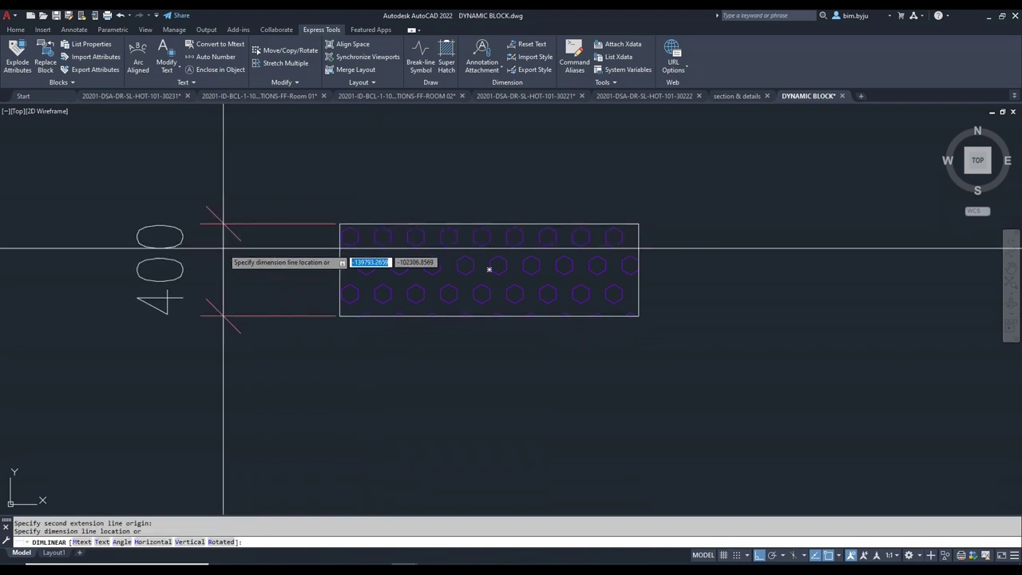
left_click(223, 249)
left_click(260, 198)
left_click(228, 337)
key("Return")
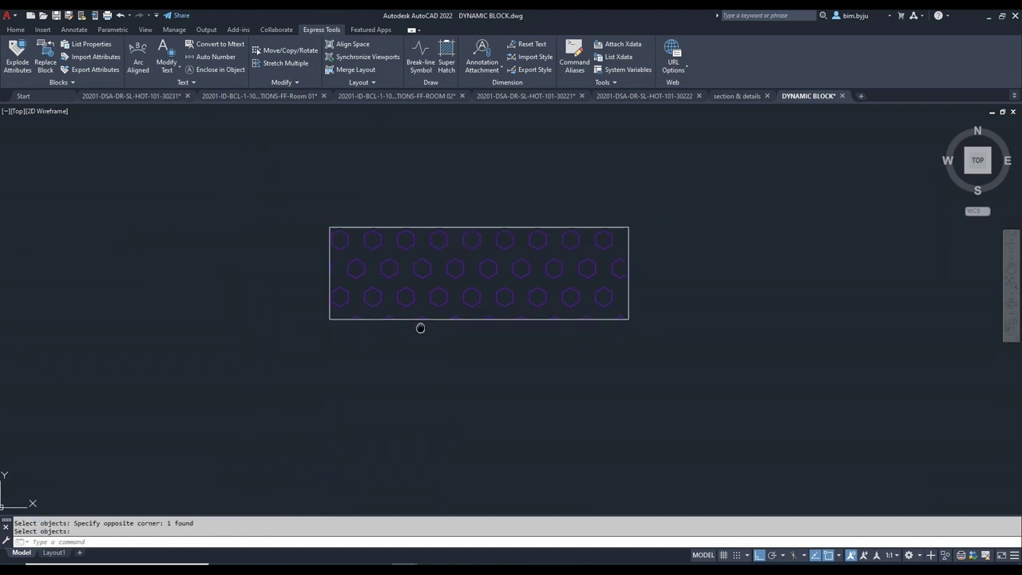
scroll(411, 326, "down", 3)
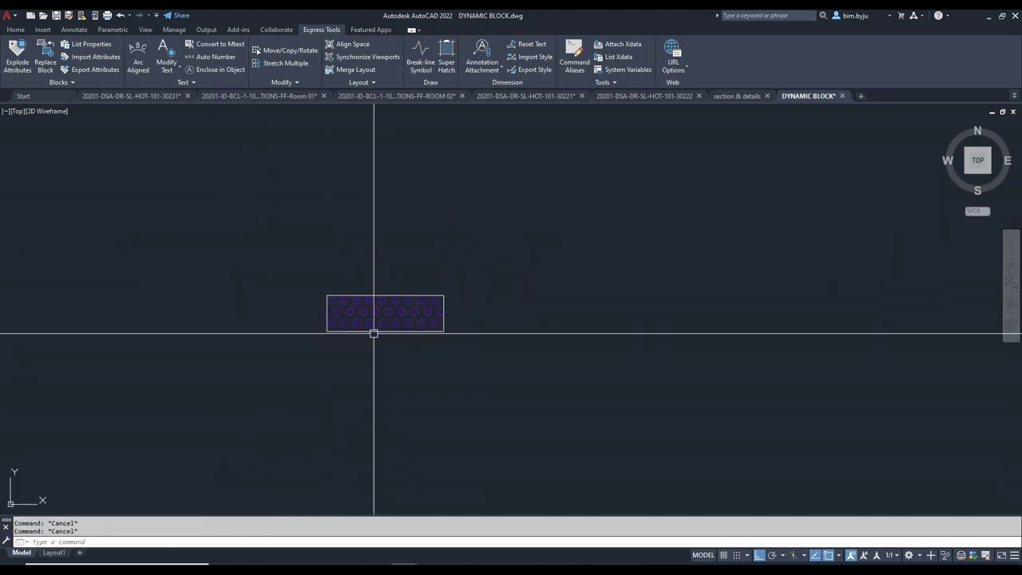
scroll(465, 322, "down", 5)
scroll(313, 200, "up", 3)
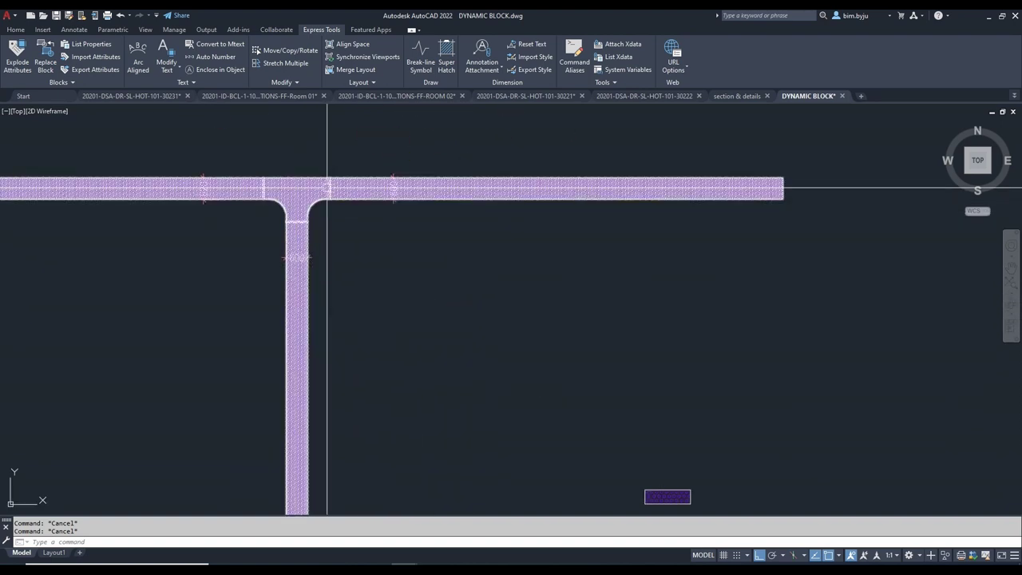
scroll(327, 183, "down", 5)
scroll(474, 349, "up", 4)
scroll(407, 292, "up", 4)
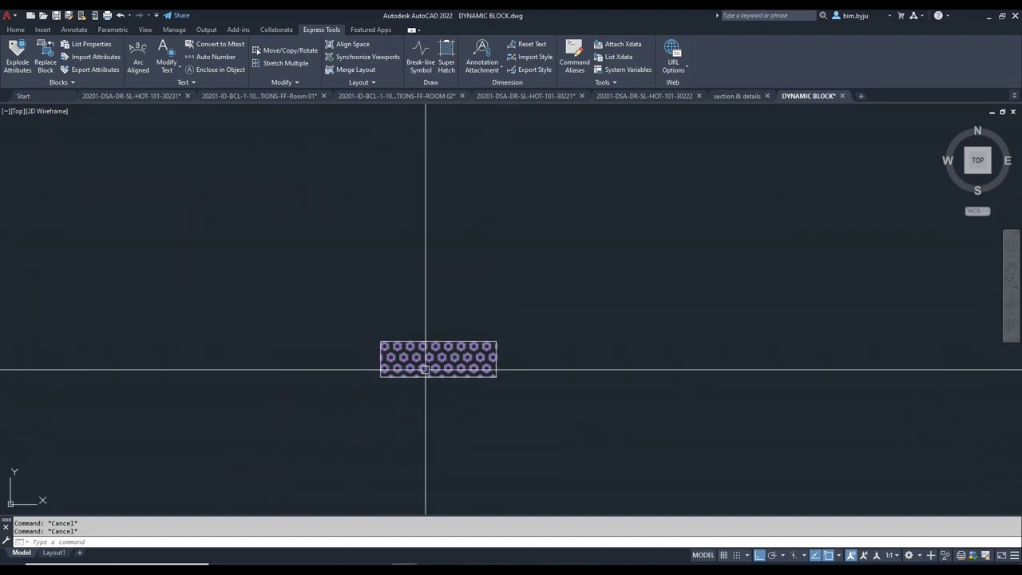
Define the tray section as block CT-400X100 in millimetres, with its base point at the upper edge's midpoint, and open it in the block editor
type("b")
key("Return")
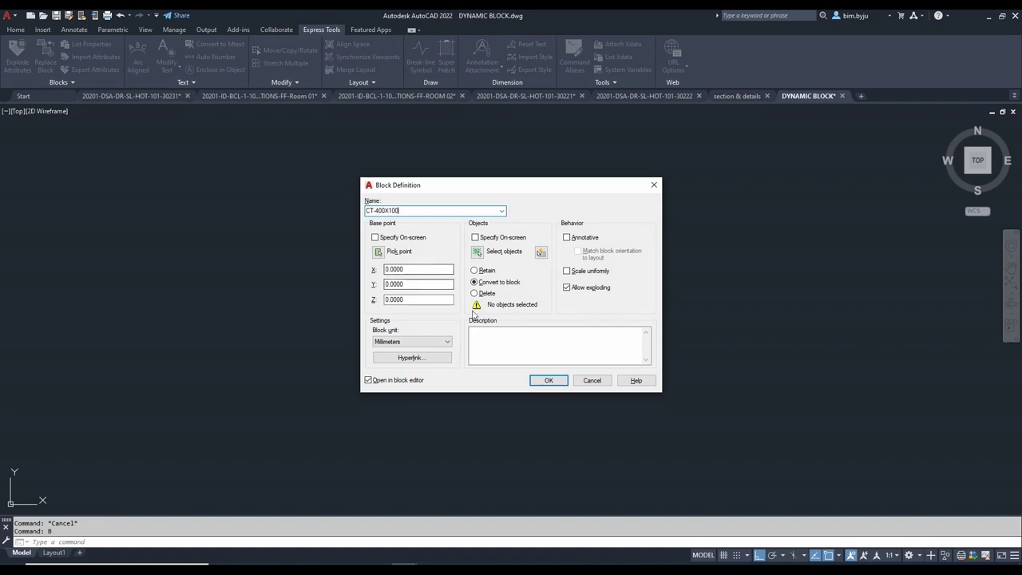
left_click(378, 253)
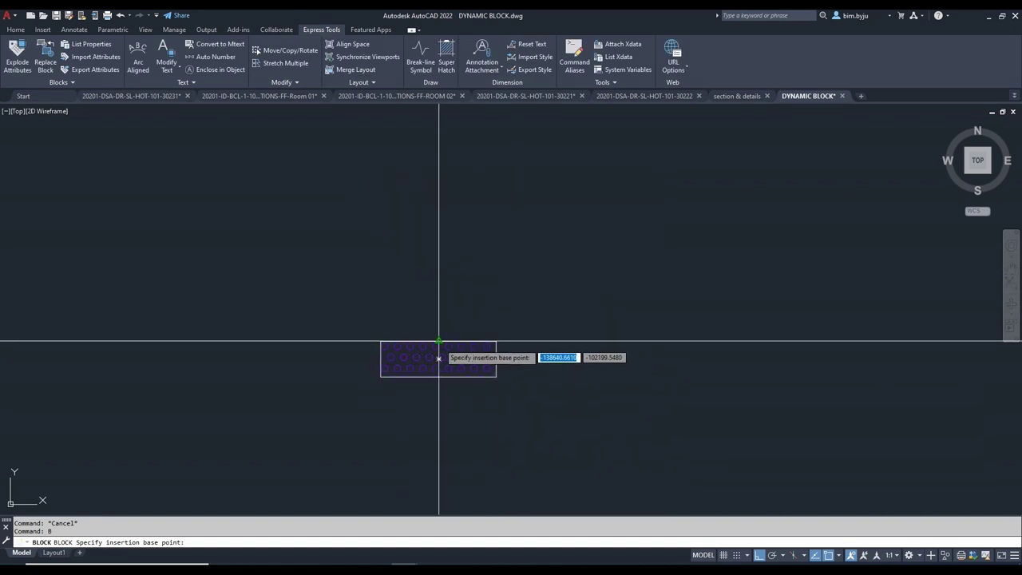
left_click(439, 351)
left_click(477, 252)
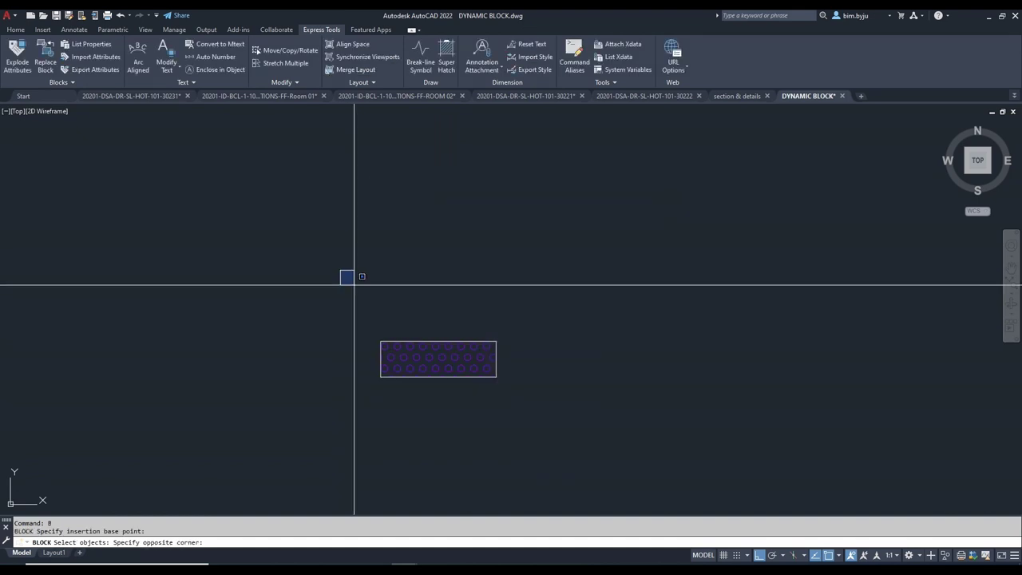
left_click(368, 331)
left_click(531, 372)
key("Return")
left_click(548, 381)
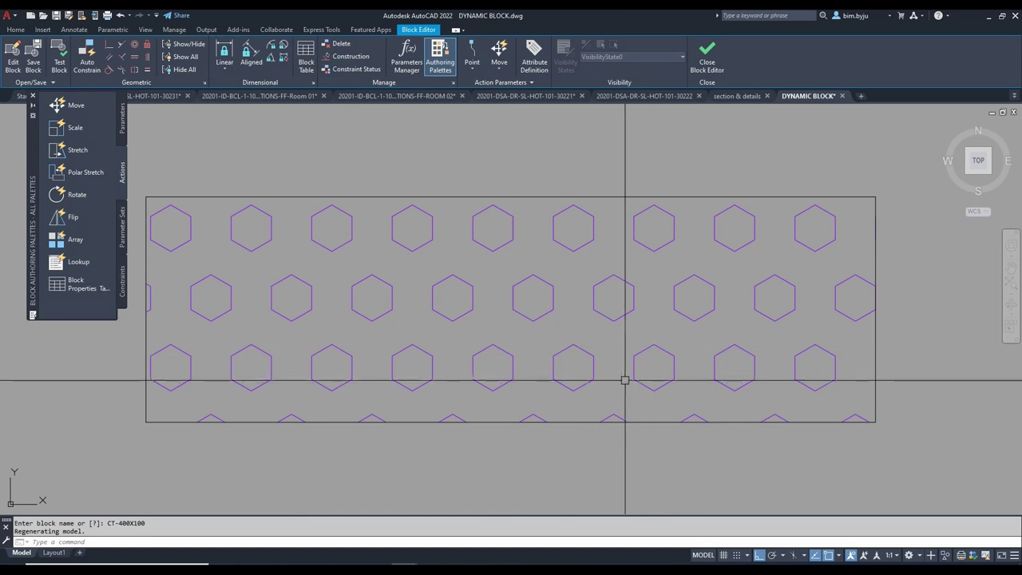
Add a linear parameter along the tray's upper edge from its right corner to its left corner, with the label above
scroll(575, 388, "down", 3)
middle_click_drag(529, 394, 546, 378)
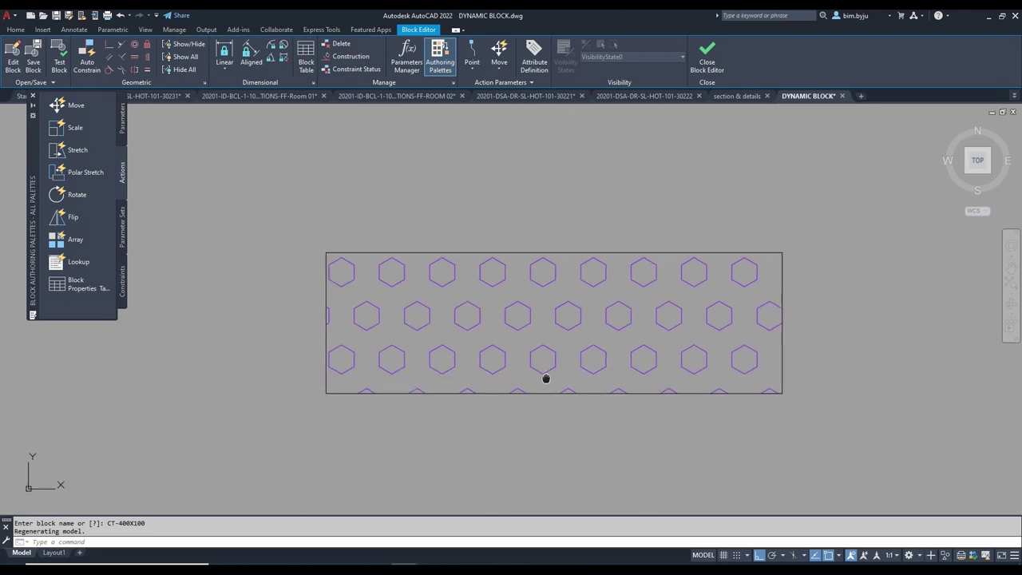
left_click(76, 152)
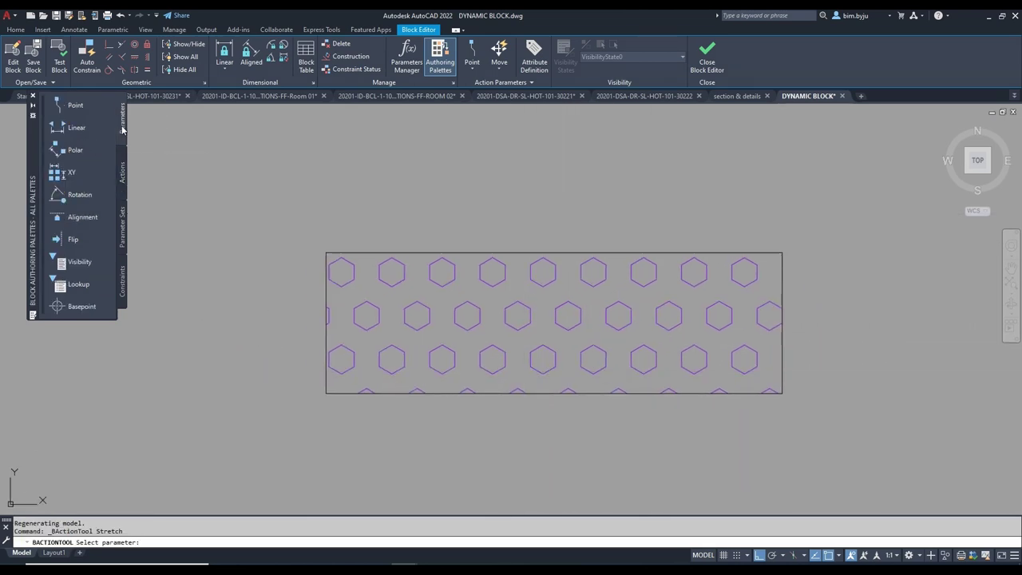
left_click(76, 128)
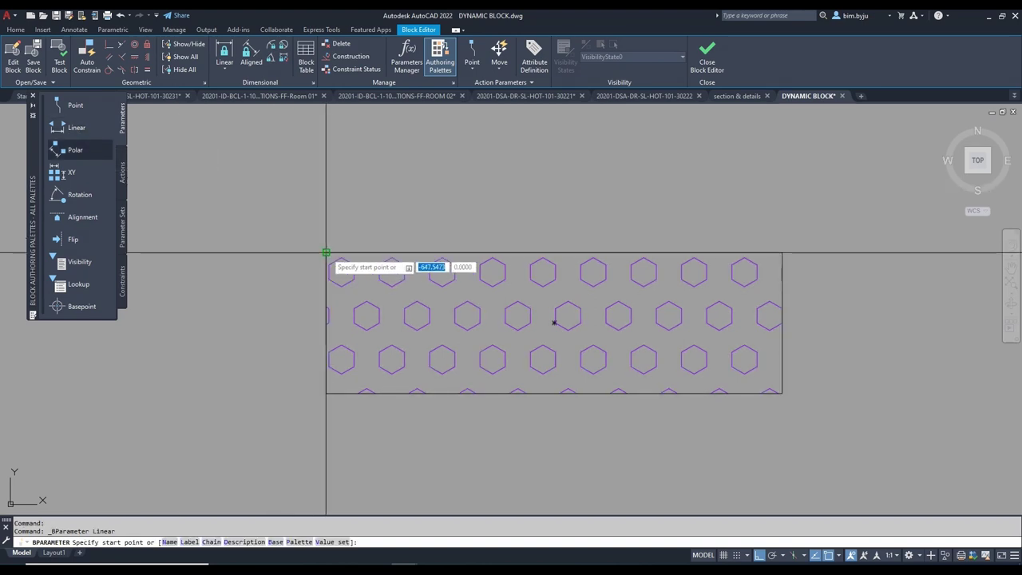
left_click(781, 253)
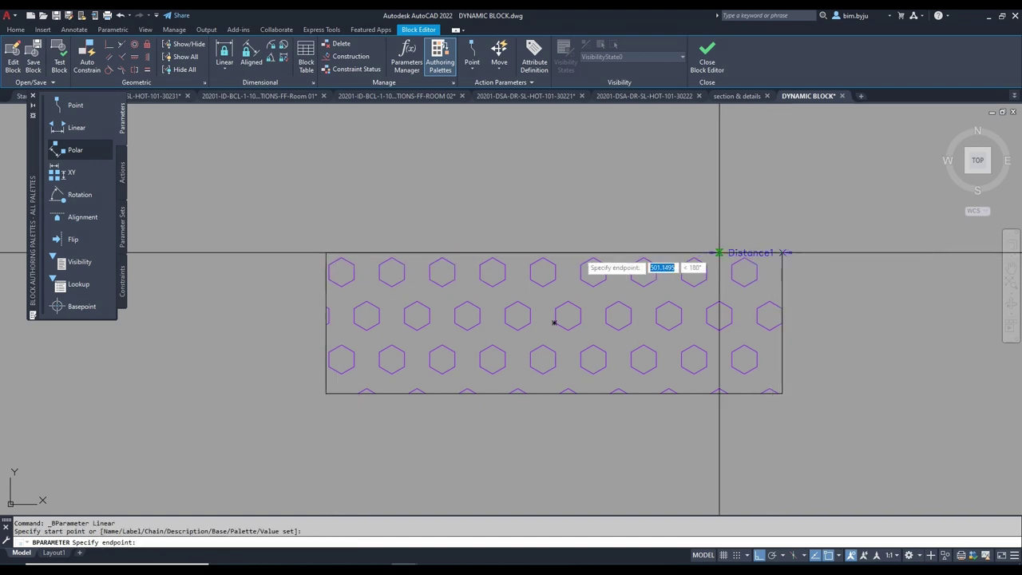
left_click(325, 253)
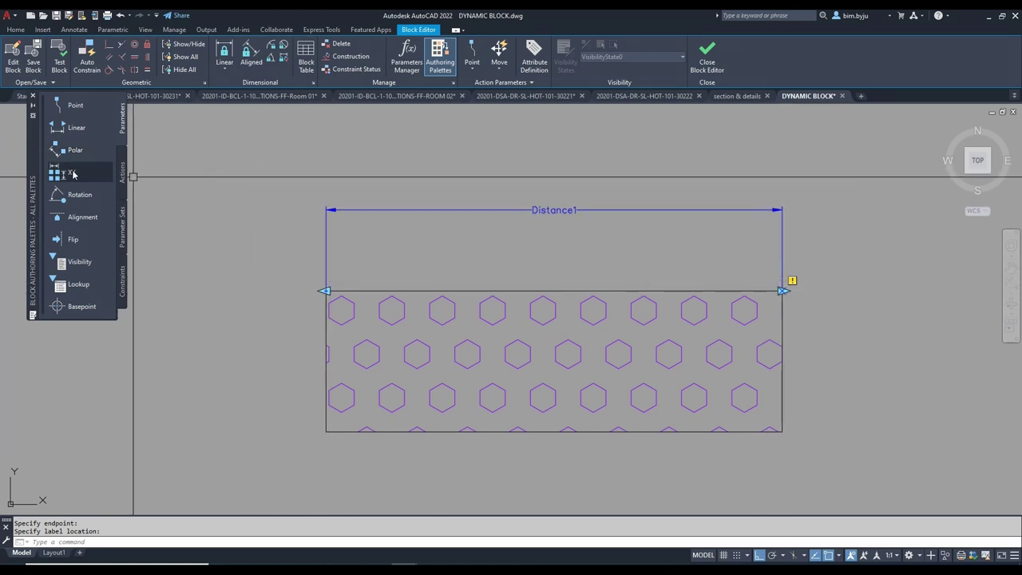
Add a Stretch action to the linear parameter's left point, with a frame around the tray's left end, acting on the outline and hatch
left_click(122, 172)
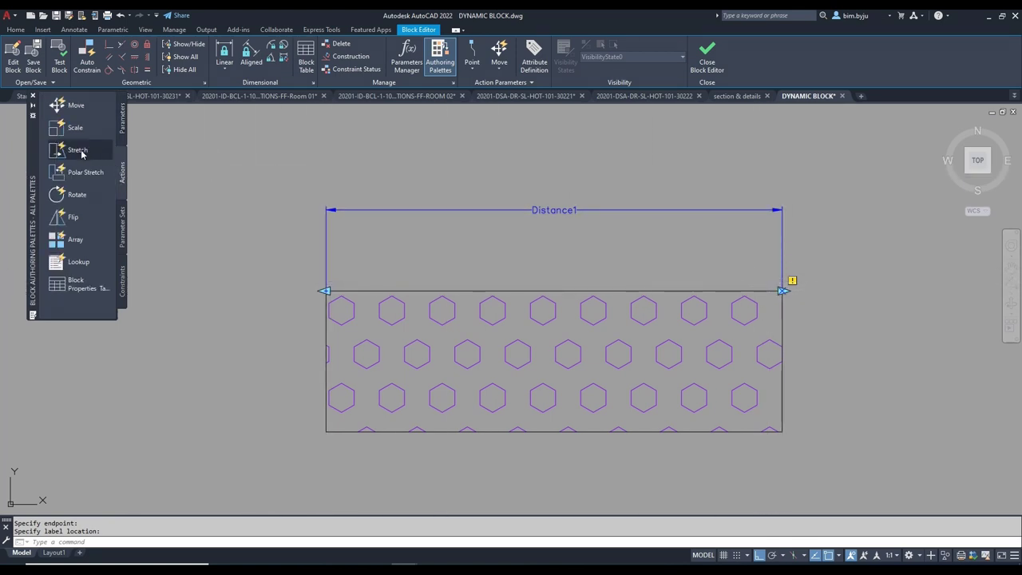
left_click(348, 208)
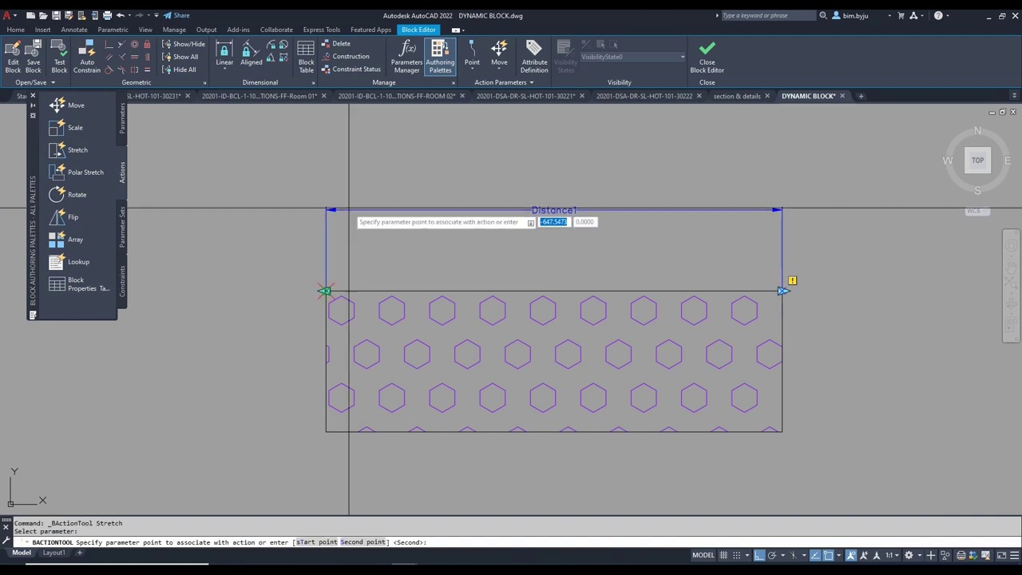
left_click(323, 290)
left_click(378, 179)
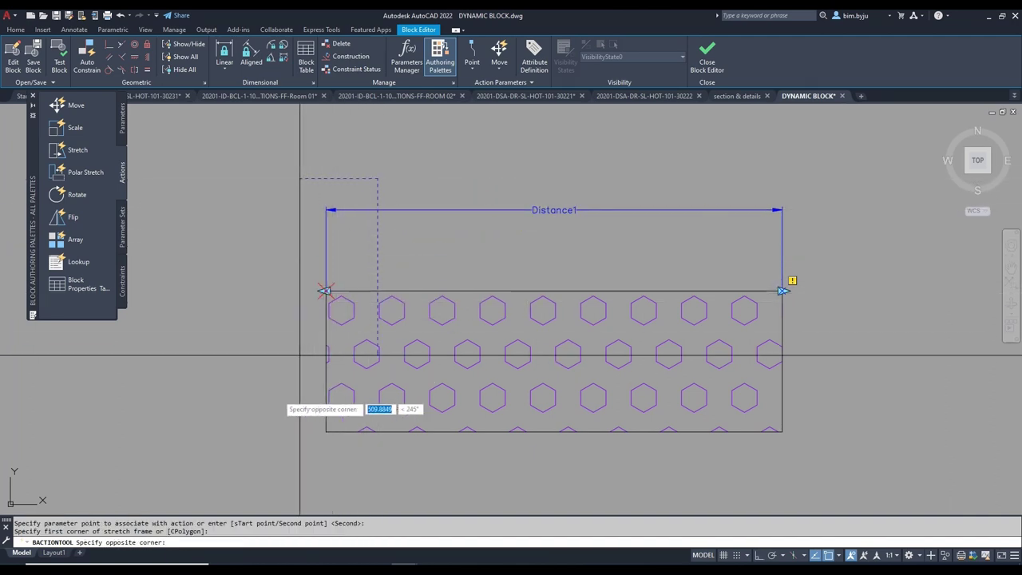
middle_click_drag(308, 399, 370, 334)
left_click(299, 434)
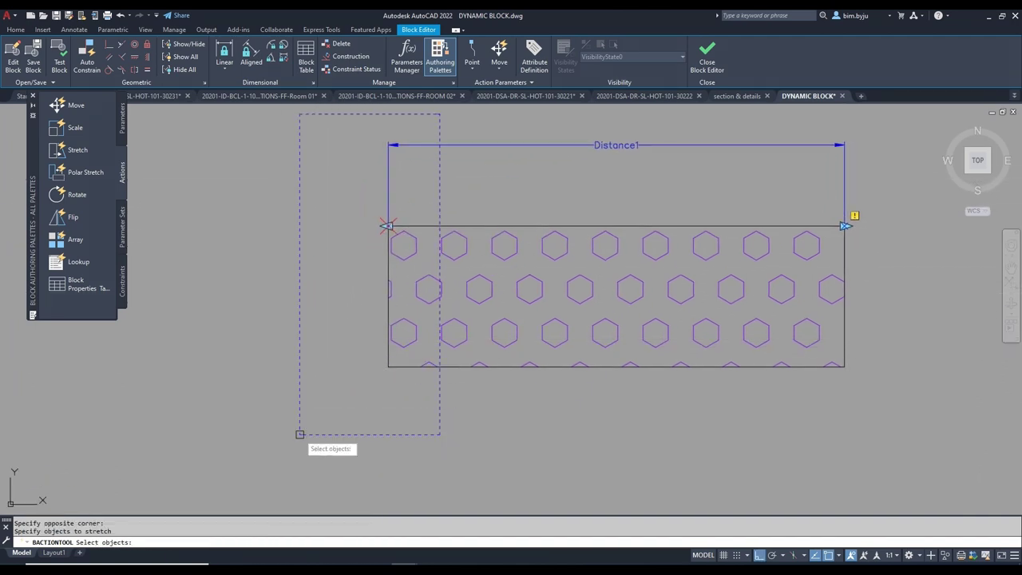
left_click(396, 368)
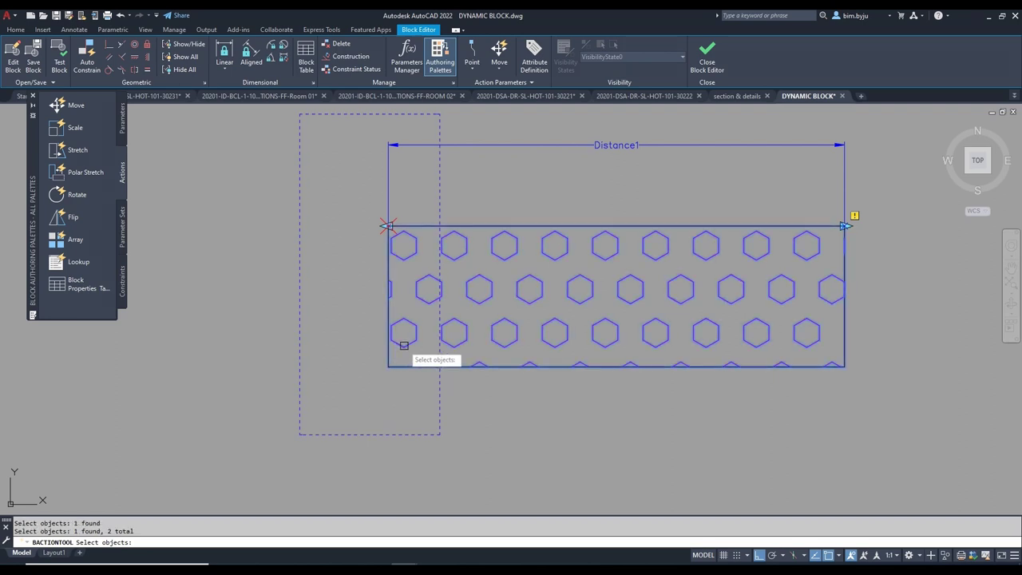
key("Return")
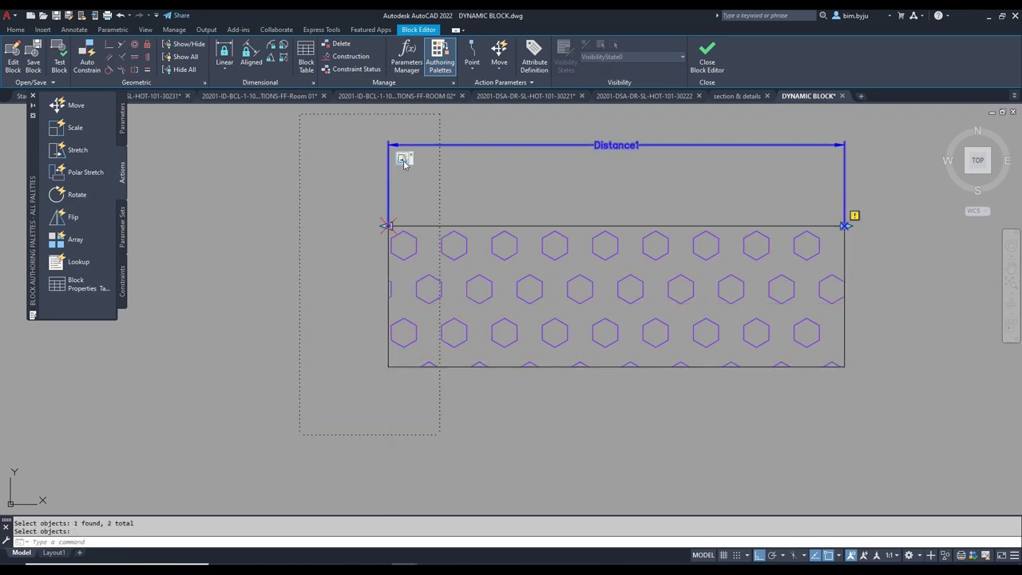
Add a Stretch action to the linear parameter's right point, with a frame around the tray's right end, acting on the outline and hatch
middle_click_drag(515, 269, 371, 300)
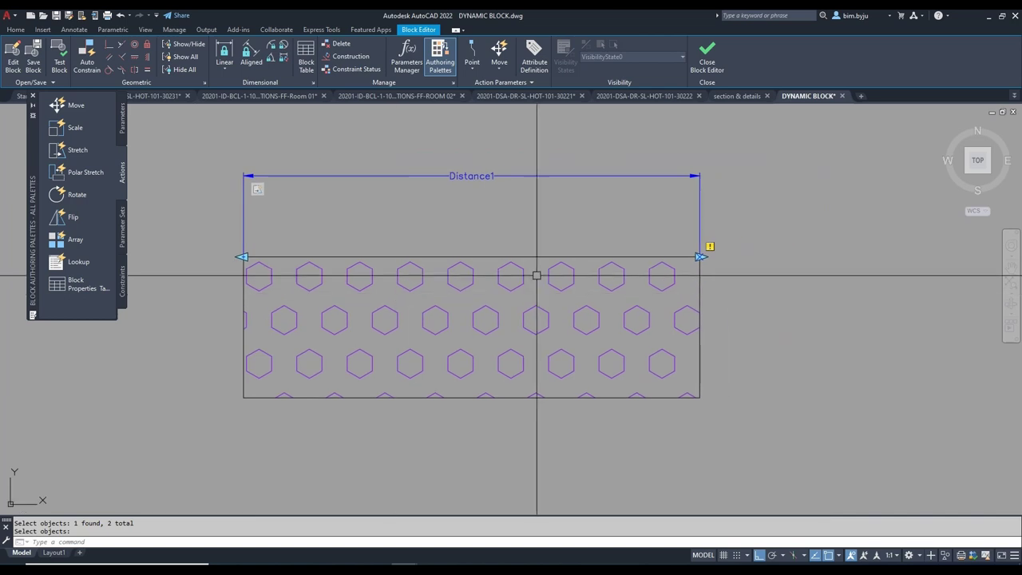
left_click(699, 227)
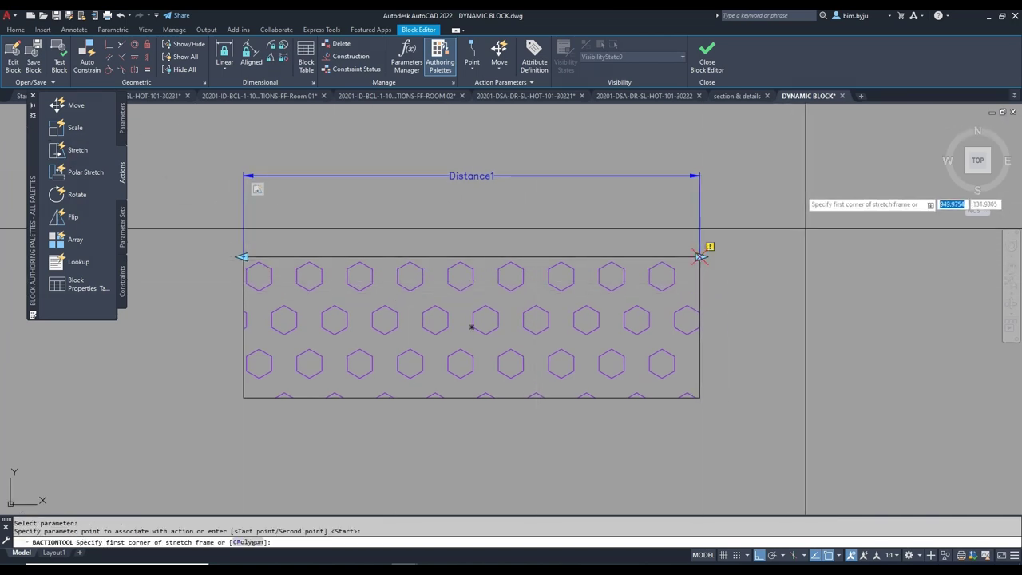
left_click(778, 160)
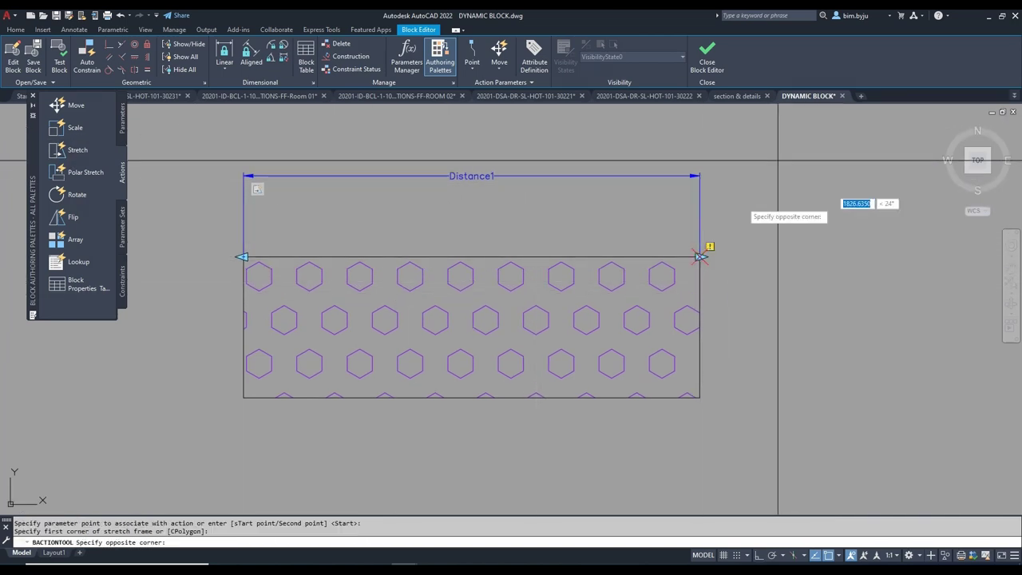
left_click(636, 431)
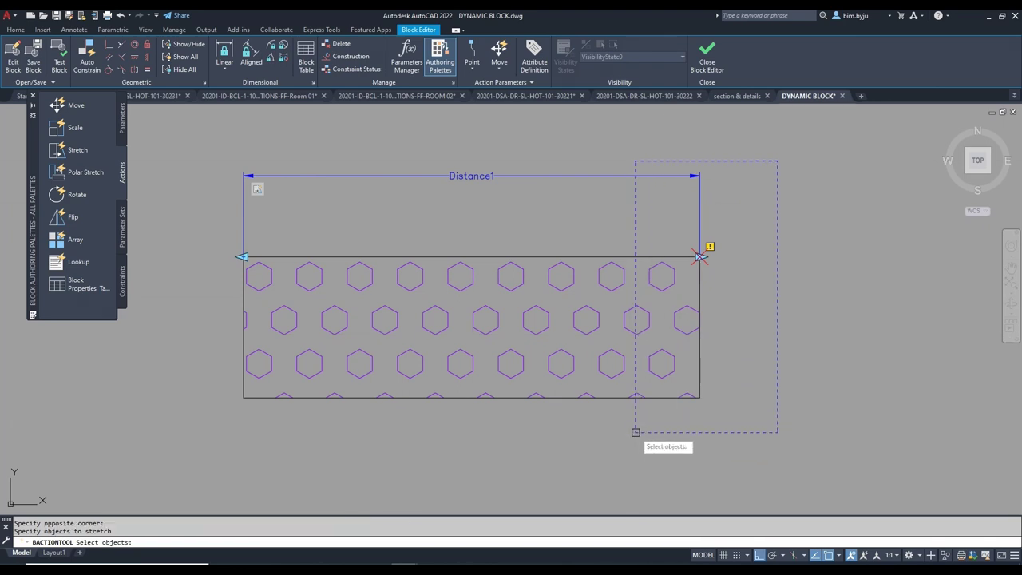
left_click(688, 332)
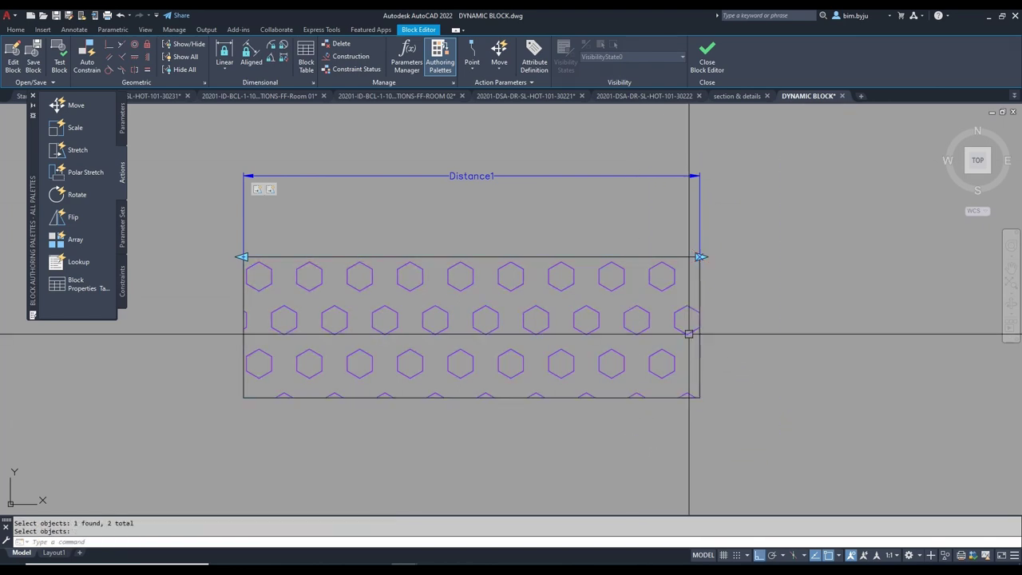
Close the block editor and stretch the tray block's right end and left end outward to test them
left_click(708, 59)
left_click(492, 270)
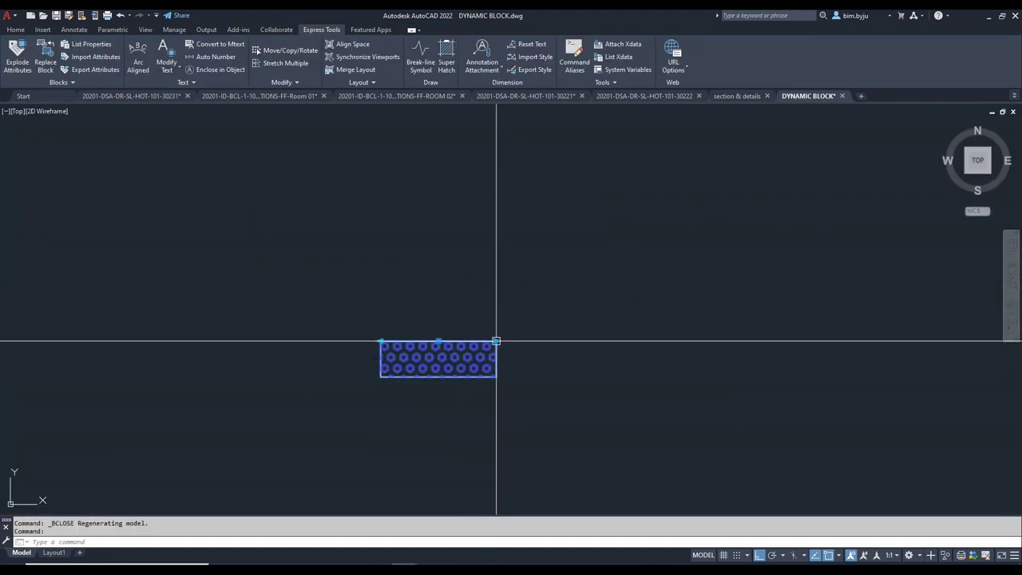
left_click(497, 342)
left_click(778, 344)
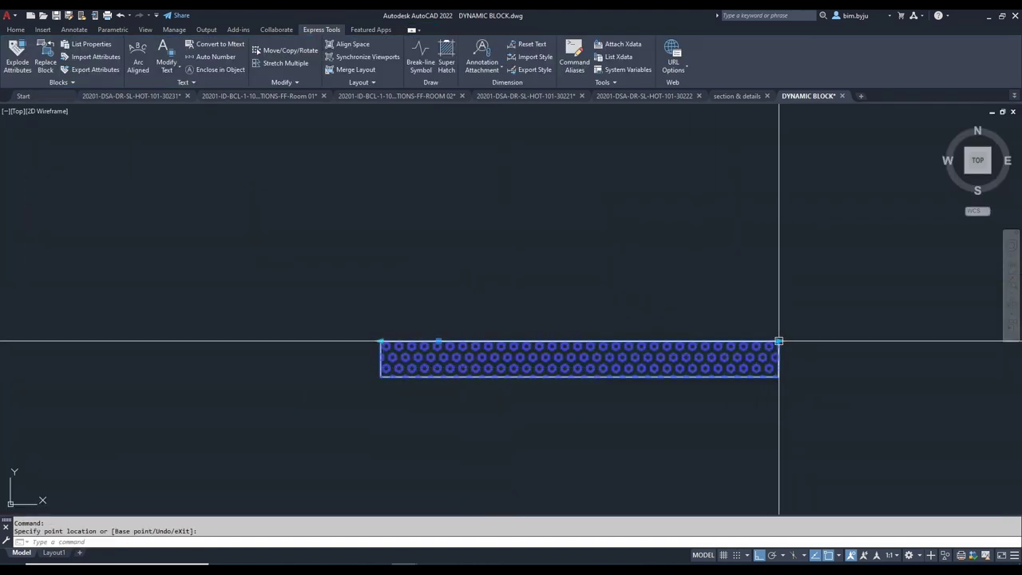
left_click(381, 341)
left_click(192, 343)
middle_click_drag(296, 363, 309, 323)
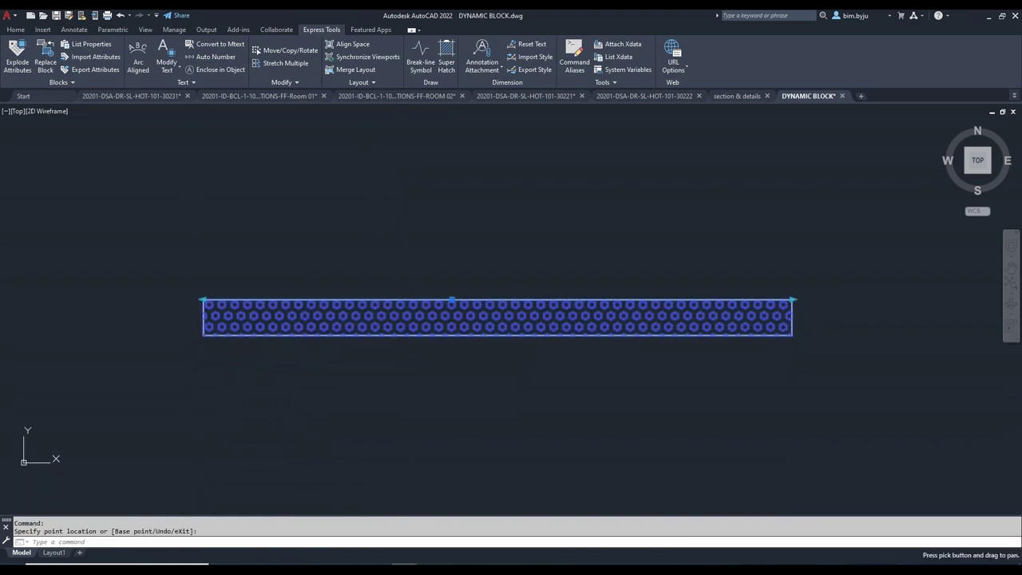
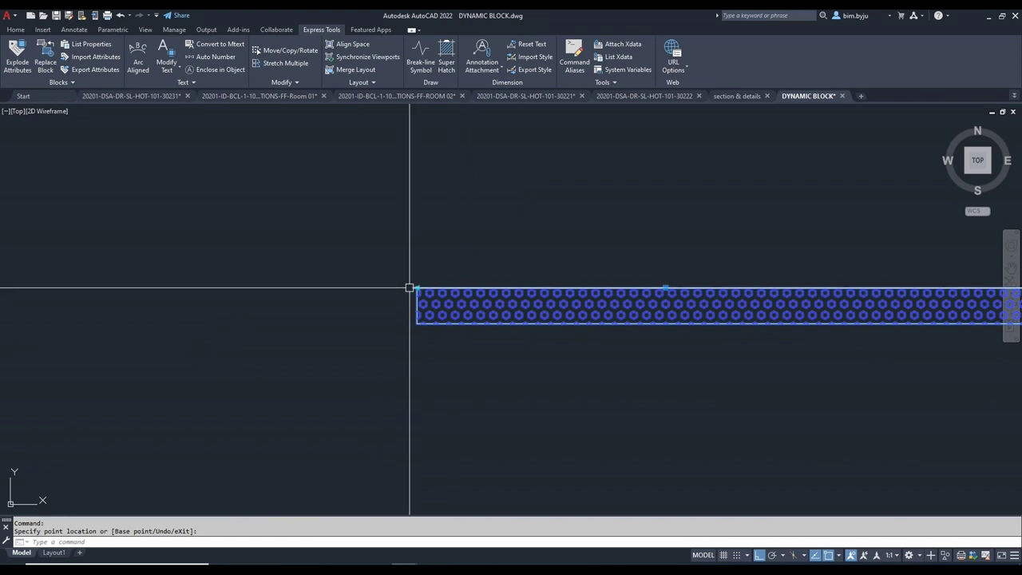
key("Escape")
Examine the cable tray fittings above the tee layout to find the tapered reducer beside the angled bend
scroll(374, 338, "down", 5)
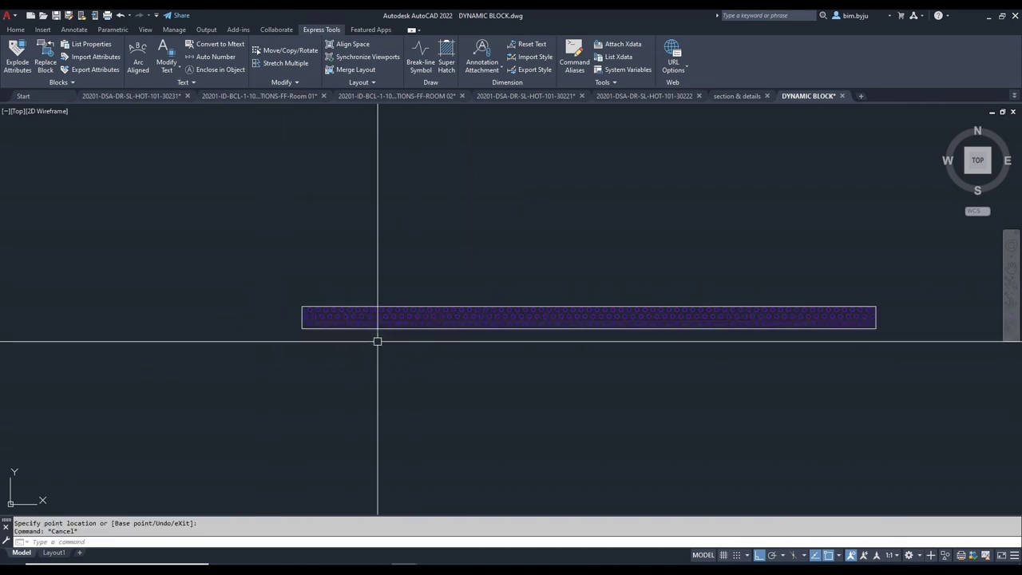
middle_click_drag(420, 338, 427, 332)
scroll(428, 330, "down", 4)
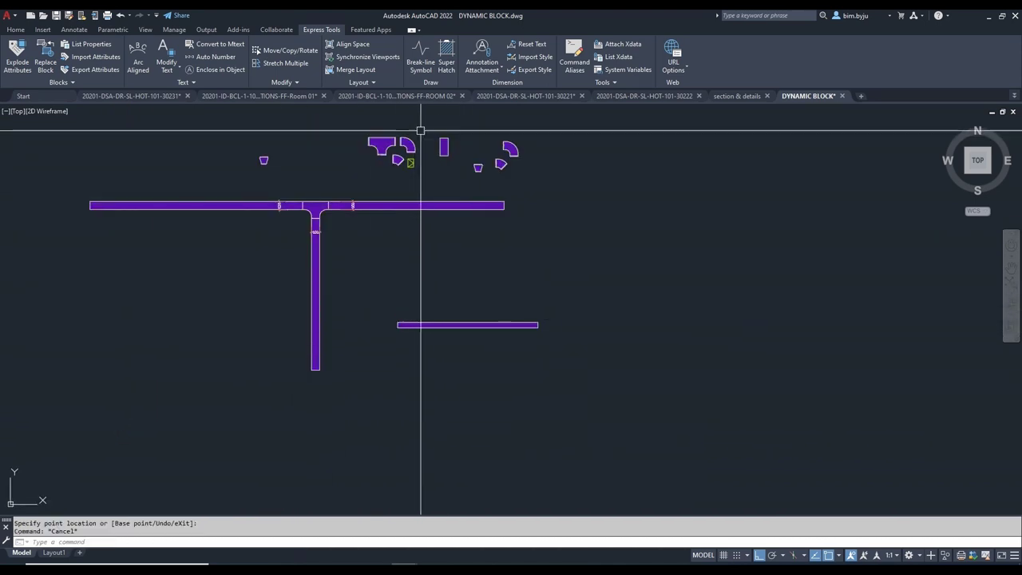
middle_click_drag(406, 221, 420, 251)
scroll(267, 189, "up", 6)
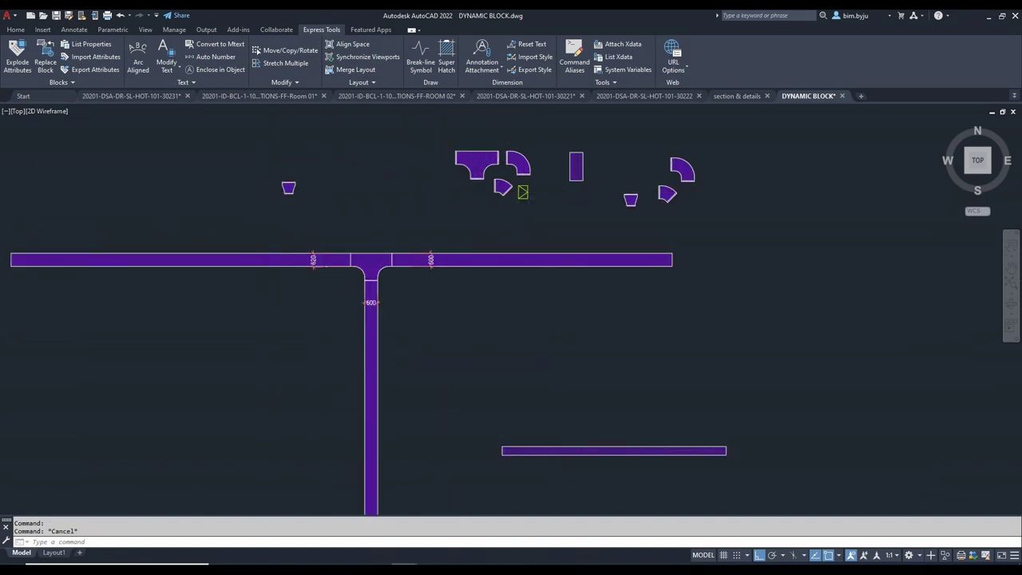
scroll(351, 201, "down", 5)
scroll(695, 224, "up", 7)
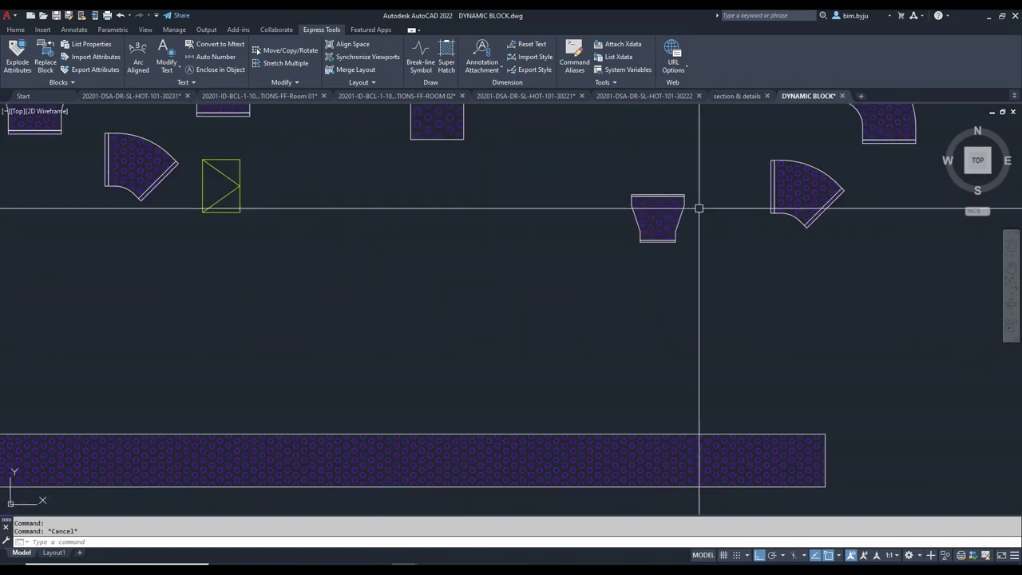
left_click(700, 167)
left_click(539, 296)
middle_click_drag(561, 273, 360, 309)
key("space")
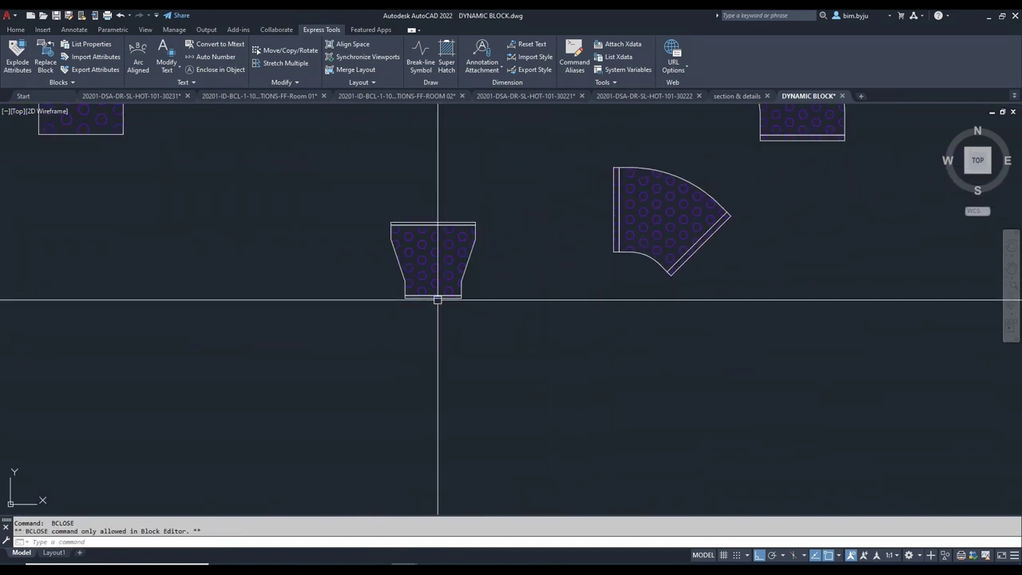
Move the reducer with Ortho off to the empty space below and beyond the long tray's right end
type("m")
key("space")
left_click(490, 325)
left_click(387, 212)
key("space")
left_click(431, 256)
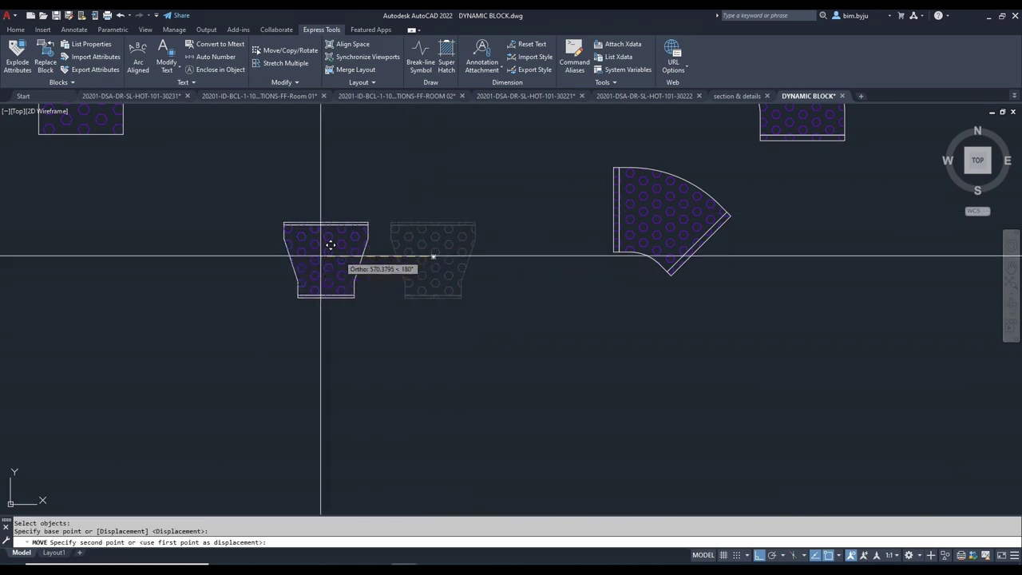
scroll(343, 295, "down", 7)
middle_click_drag(491, 338, 424, 292)
key("F7")
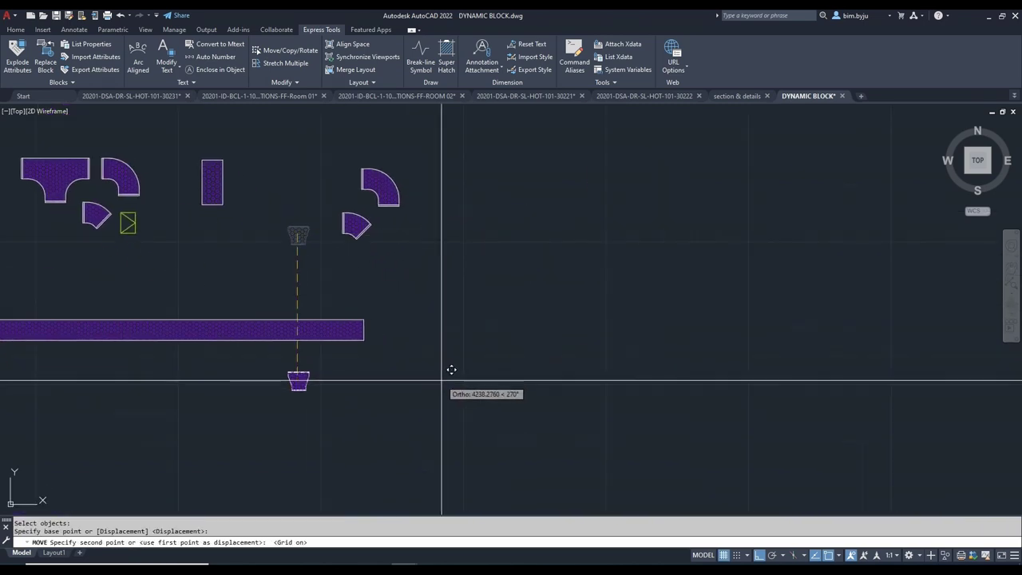
key("F7")
scroll(442, 383, "up", 2)
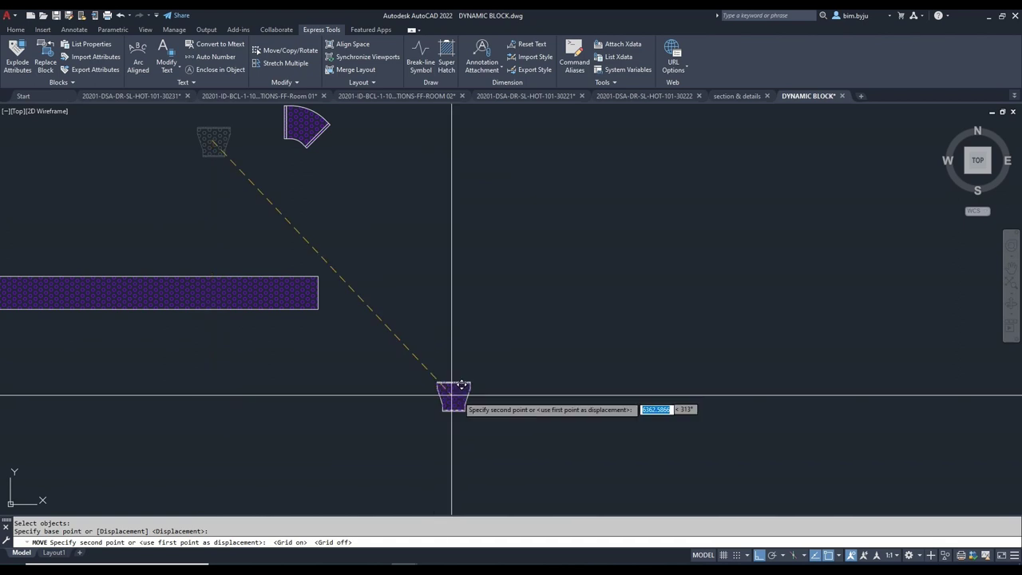
scroll(459, 388, "up", 4)
key("F8")
left_click(499, 385)
key("Escape")
Move the outline and hatch of the reducer's upper end strip up, away from the body
scroll(553, 363, "up", 2)
left_click(471, 337)
scroll(455, 342, "up", 3)
left_click(420, 337)
left_click(380, 308)
scroll(399, 308, "down", 3)
type("m")
key("space")
left_click(384, 318)
left_click(409, 241)
key("Escape")
Move the separated end strip back onto the upper edge of the reducer's body
type("m")
key("space")
left_click(446, 264)
left_click(412, 226)
key("space")
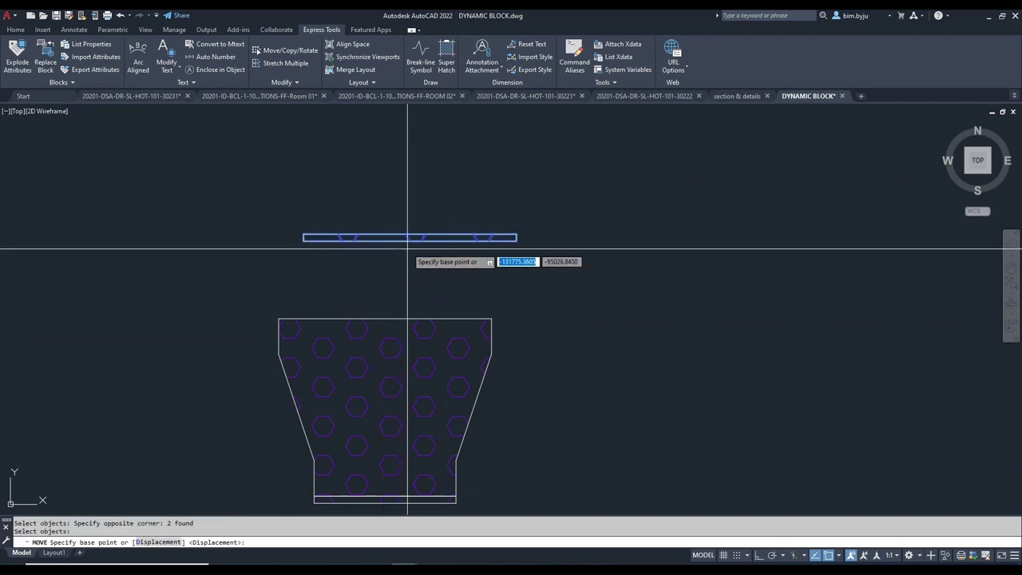
left_click(394, 307)
scroll(290, 322, "up", 5)
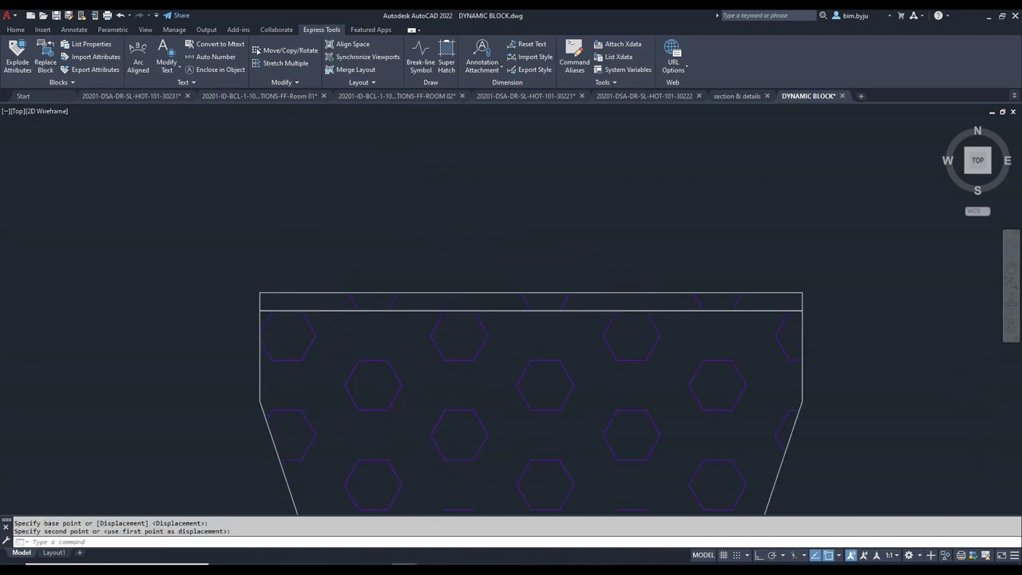
scroll(281, 290, "down", 5)
scroll(316, 313, "down", 2)
scroll(351, 407, "up", 6)
left_click(376, 403)
left_click(299, 323)
key("Escape")
key("Escape")
Check the width of the reducer's lower end with a linear dimension between its corners, without placing the dimension
scroll(361, 354, "down", 4)
type("I")
key("Return")
left_click(316, 330)
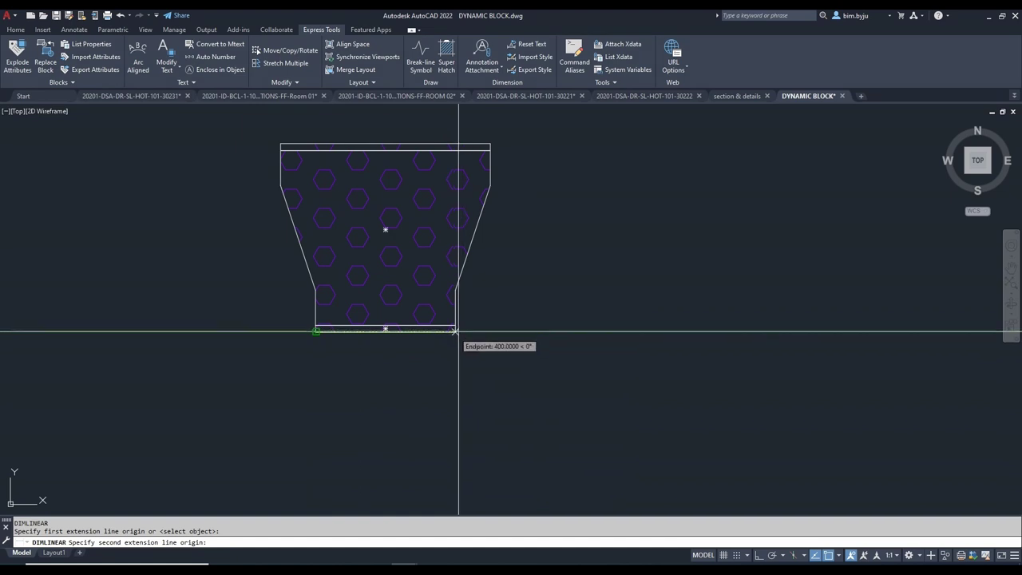
left_click(455, 330)
scroll(462, 396, "down", 3)
scroll(410, 296, "up", 2)
key("Escape")
Check the width of the reducer's upper end with a temporary linear dimension above it, and erase that dimension
scroll(410, 296, "up", 2)
key("Return")
left_click(359, 292)
left_click(566, 292)
left_click(561, 217)
key("Escape")
left_click(610, 208)
left_click(428, 225)
key("Return")
scroll(423, 234, "down", 1)
middle_click_drag(423, 234, 416, 241)
Set up a block definition named REDUCER 600-400 in millimetres, with its base point at the midpoint of the reducer's upper edge
key("Escape")
key("Escape")
type("b")
key("Return")
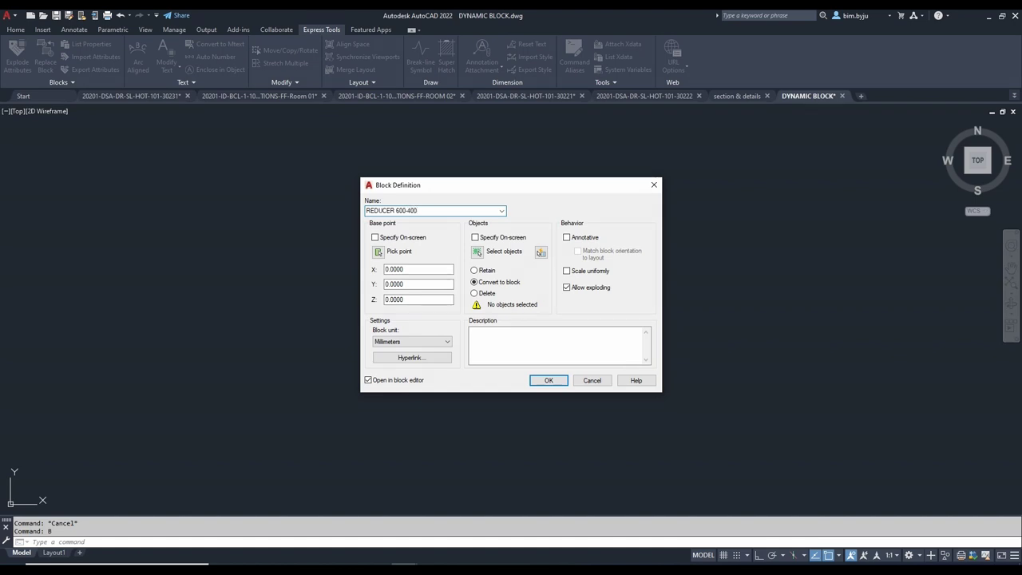
left_click(377, 253)
left_click(373, 268)
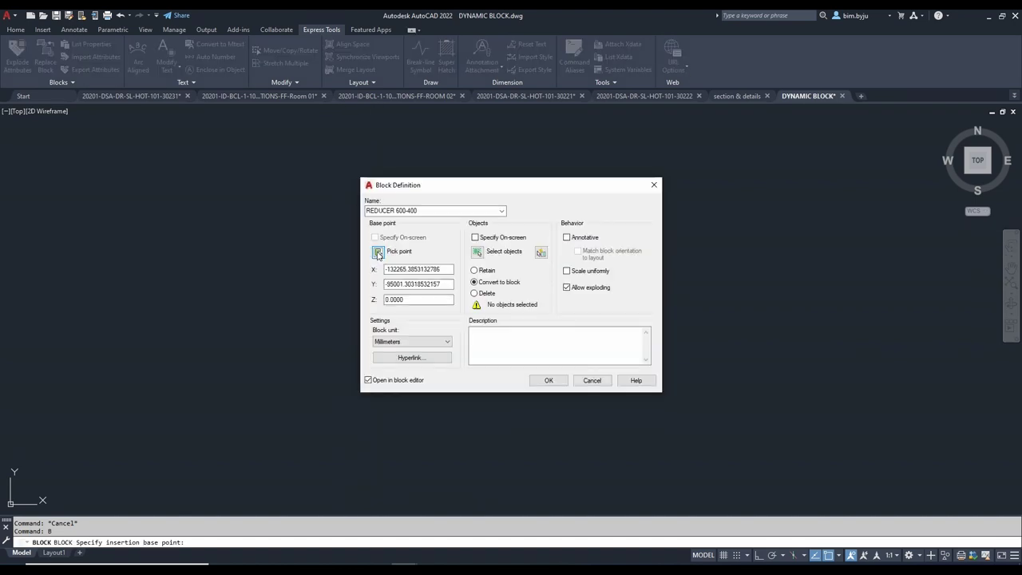
left_click(379, 253)
left_click(441, 274)
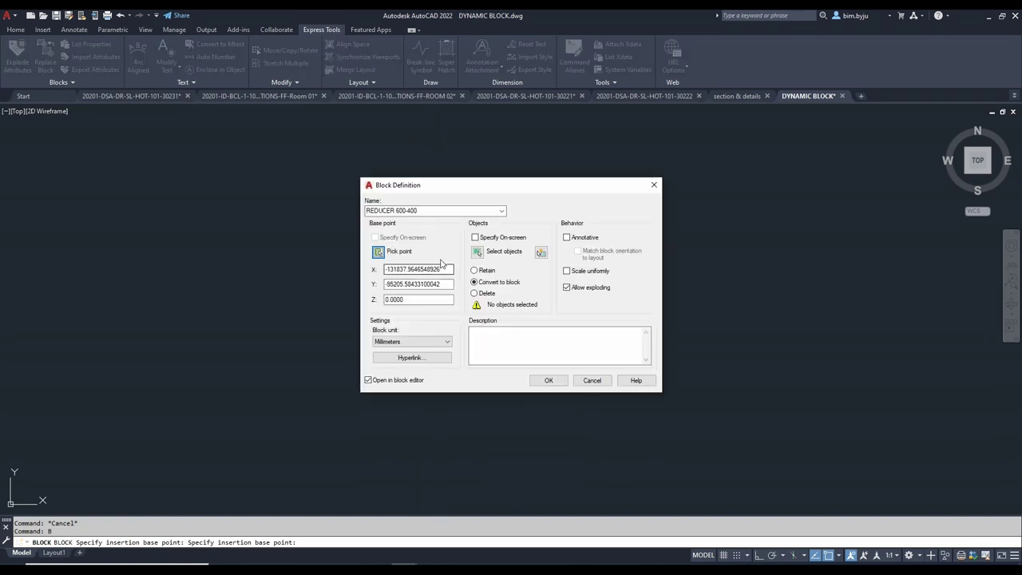
Include the whole reducer in the block, convert it to a block and open it in the block editor
left_click(481, 255)
left_click(520, 242)
left_click(331, 433)
key("Return")
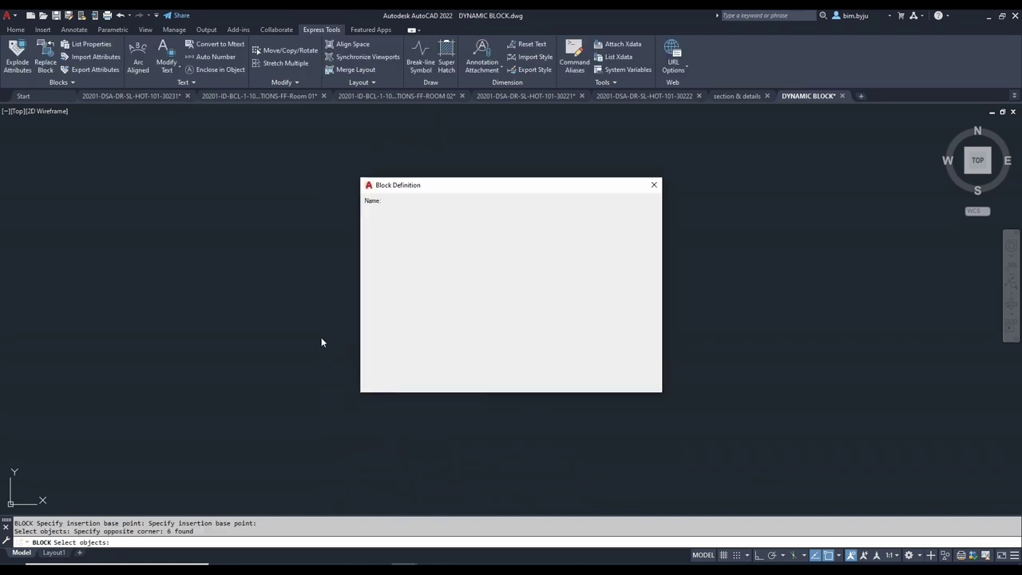
left_click(545, 381)
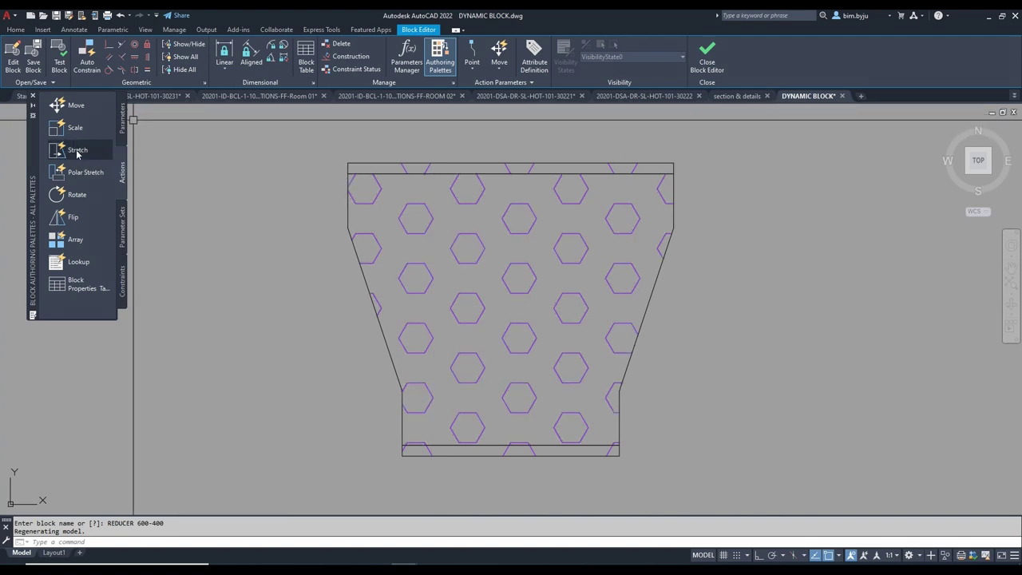
Add a linear parameter across the upper end strip, from its inner line to its outer edge, with the label on the left
left_click(122, 128)
left_click(64, 128)
left_click(499, 164)
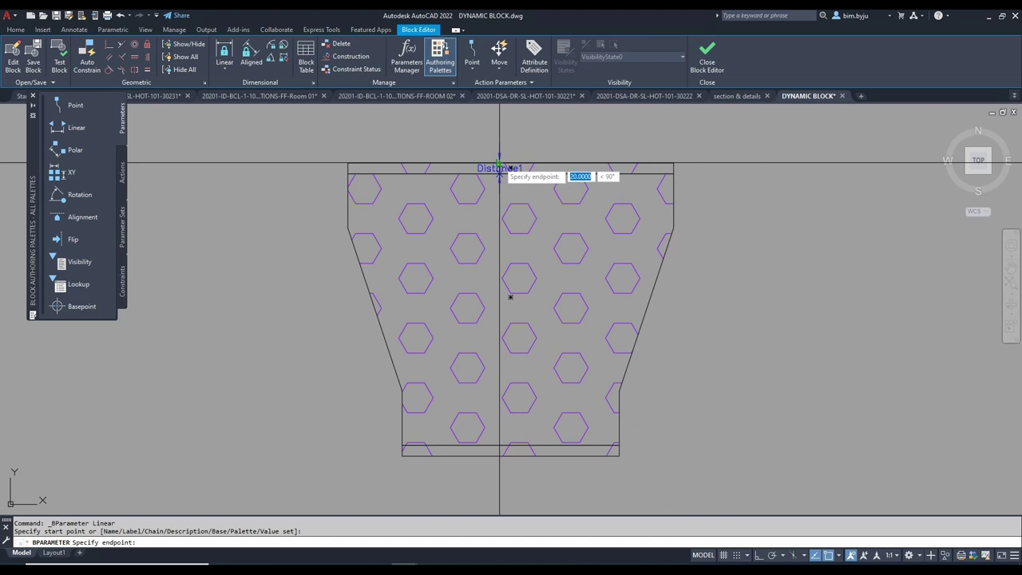
left_click(348, 163)
Add a linear parameter across the lower end strip, from its inner line down to its outer edge, with the label on the left
middle_click_drag(459, 265, 452, 202)
key("space")
left_click(502, 384)
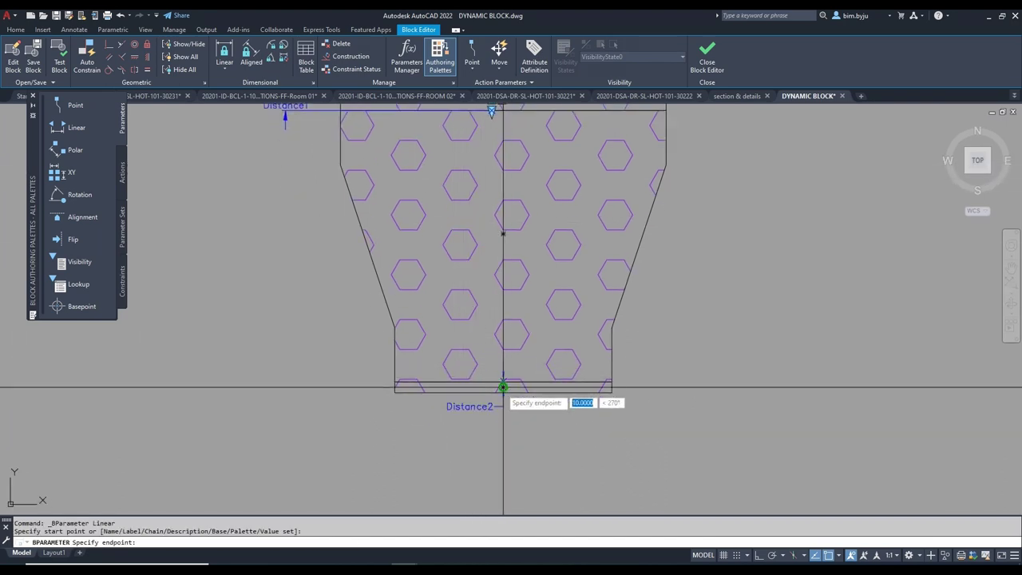
left_click(502, 392)
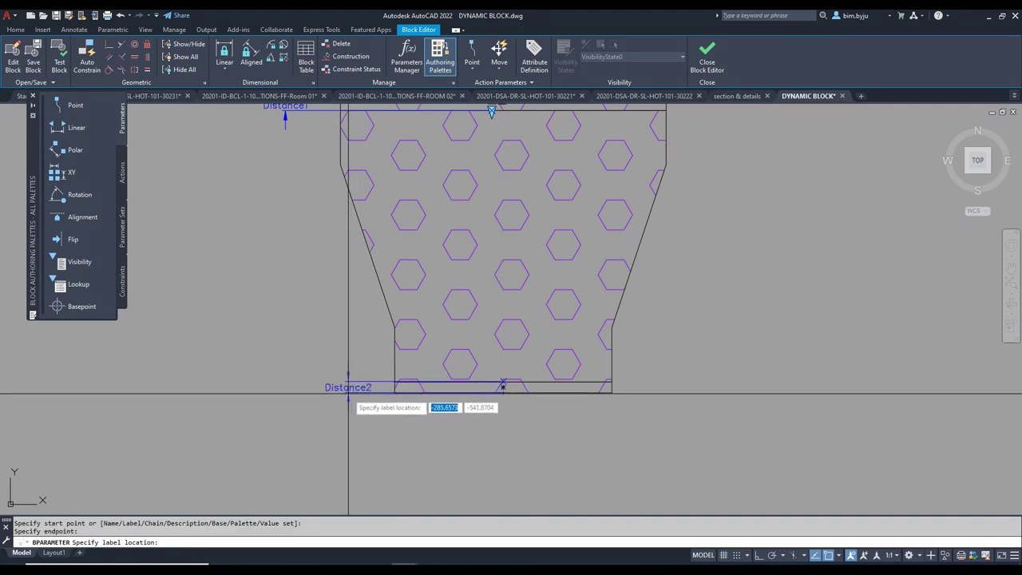
left_click(351, 388)
scroll(425, 393, "down", 5)
key("Escape")
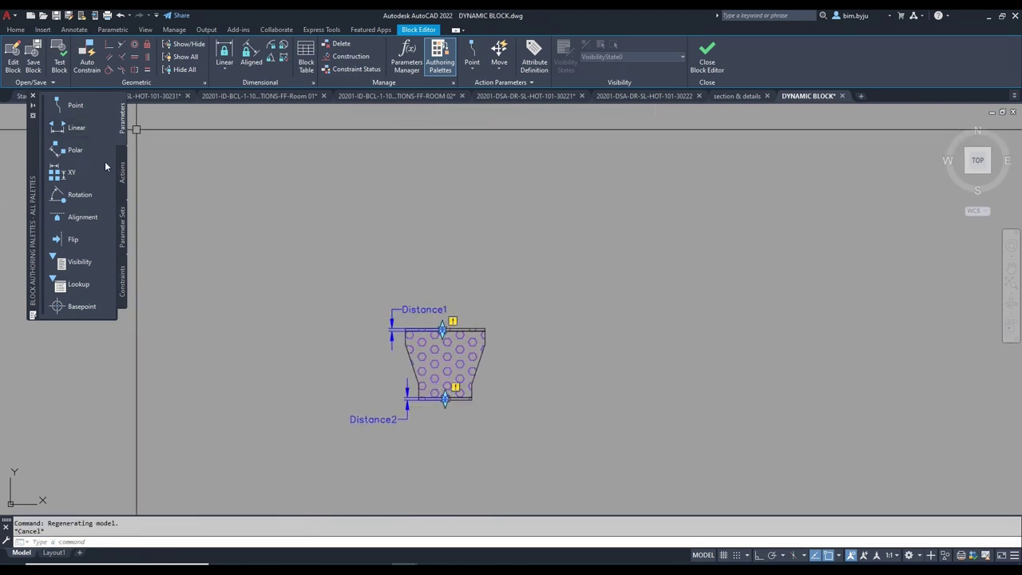
Add a Stretch action to the Distance1 parameter's upper point, with a frame around the reducer's upper edge, acting on the strip's outline and hatch
left_click(123, 174)
scroll(444, 341, "up", 4)
left_click(315, 291)
scroll(438, 307, "up", 3)
left_click(444, 312)
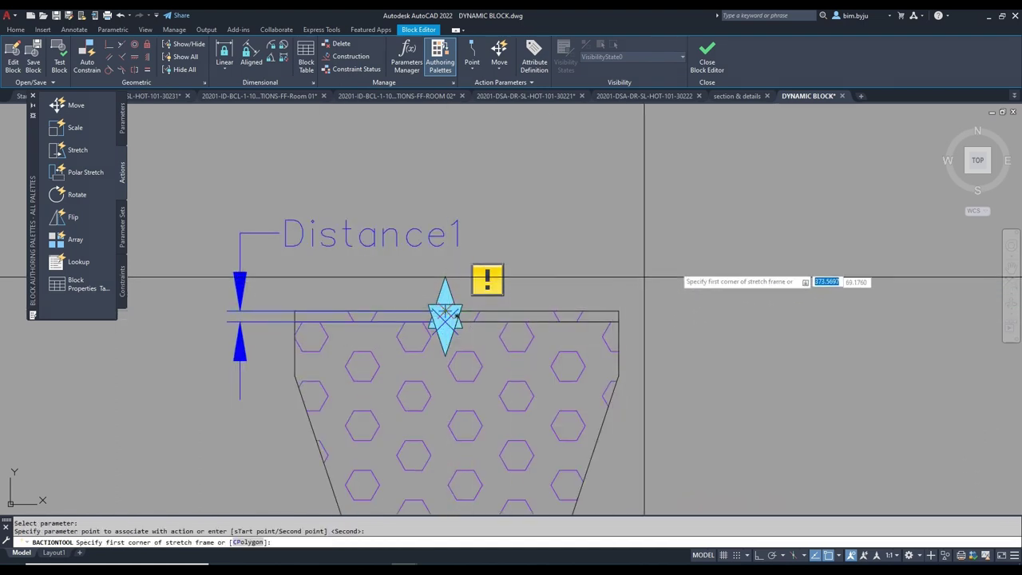
left_click(722, 234)
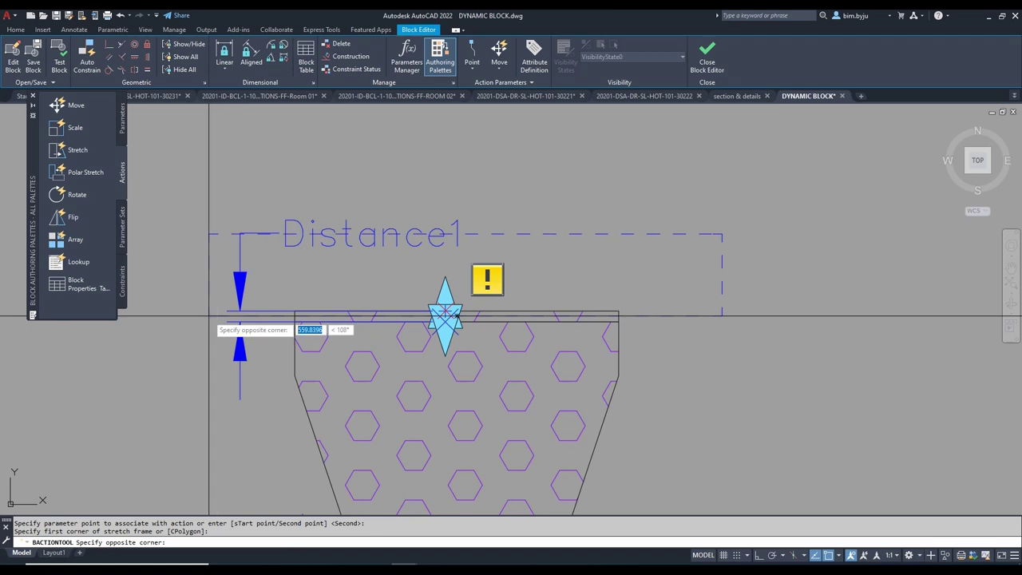
left_click(208, 314)
scroll(385, 319, "up", 3)
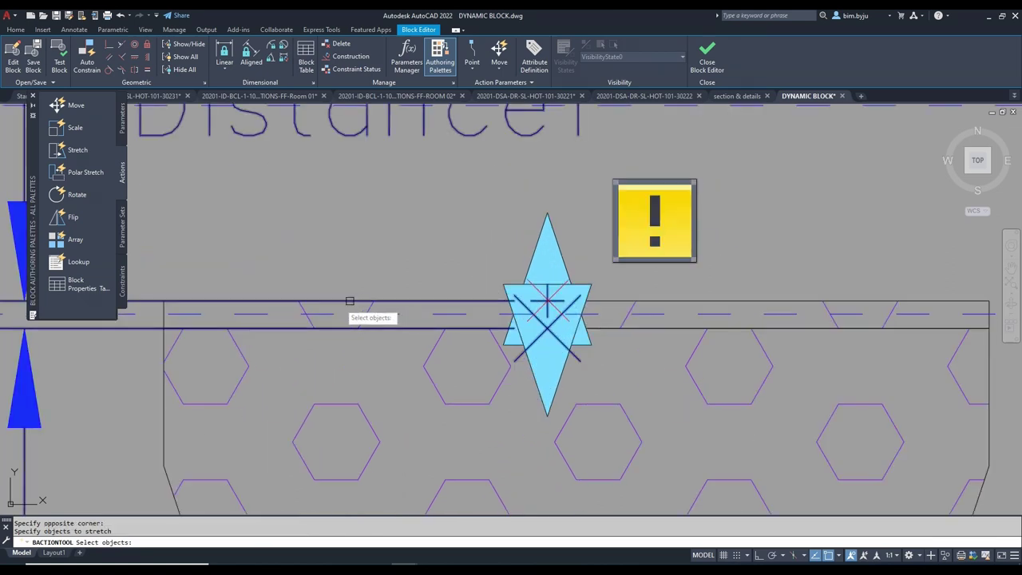
left_click(160, 309)
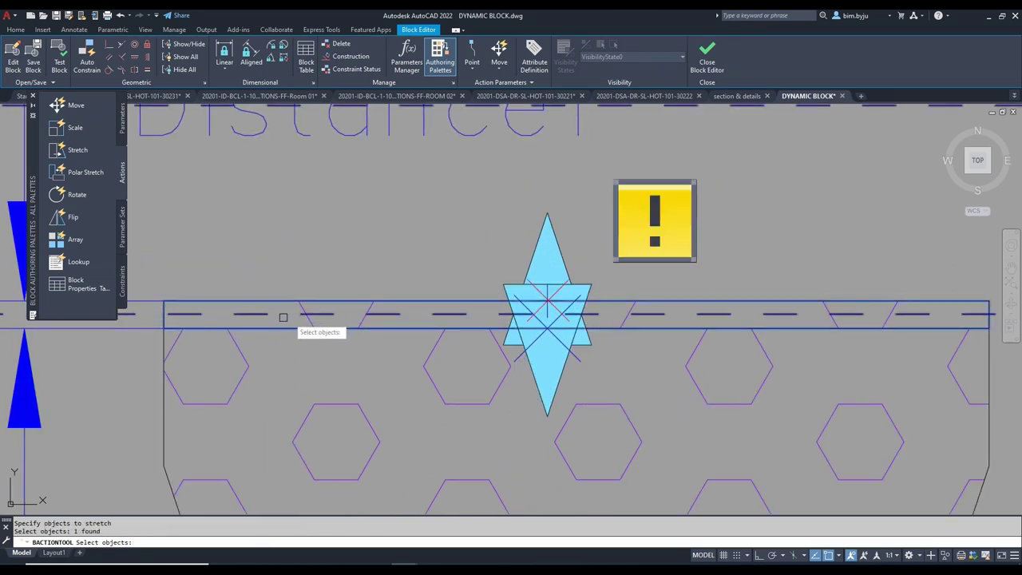
scroll(454, 266, "down", 3)
key("Return")
Include the upper strip's hatch in the stretch selection and complete the Distance1 Stretch action
scroll(287, 285, "up", 5)
scroll(368, 309, "down", 7)
middle_click_drag(369, 310, 370, 272)
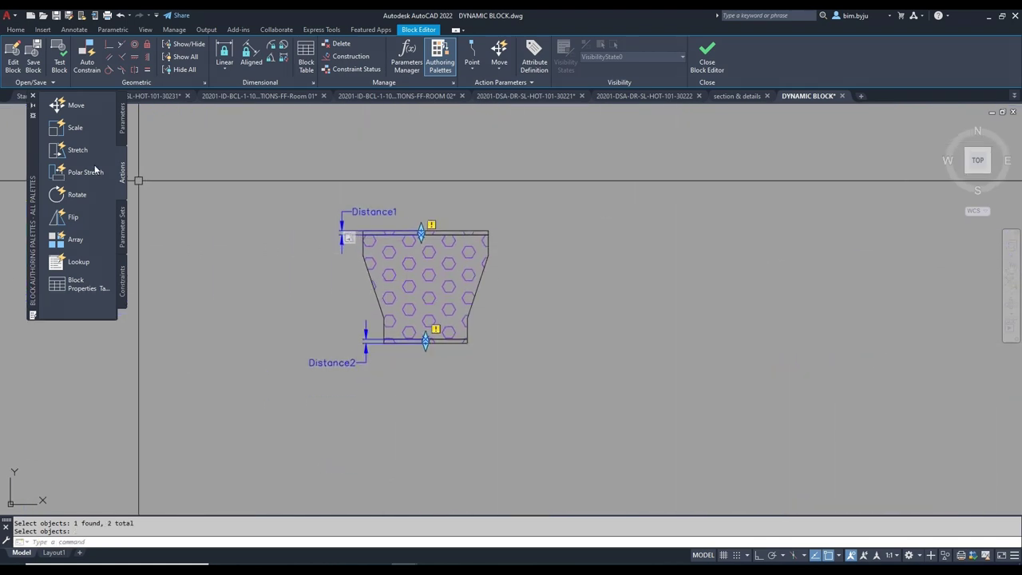
Add a Stretch action to the Distance2 parameter's lower point, with a frame around the reducer's lower edge, acting on the strip's outline and hatch
scroll(364, 334, "up", 2)
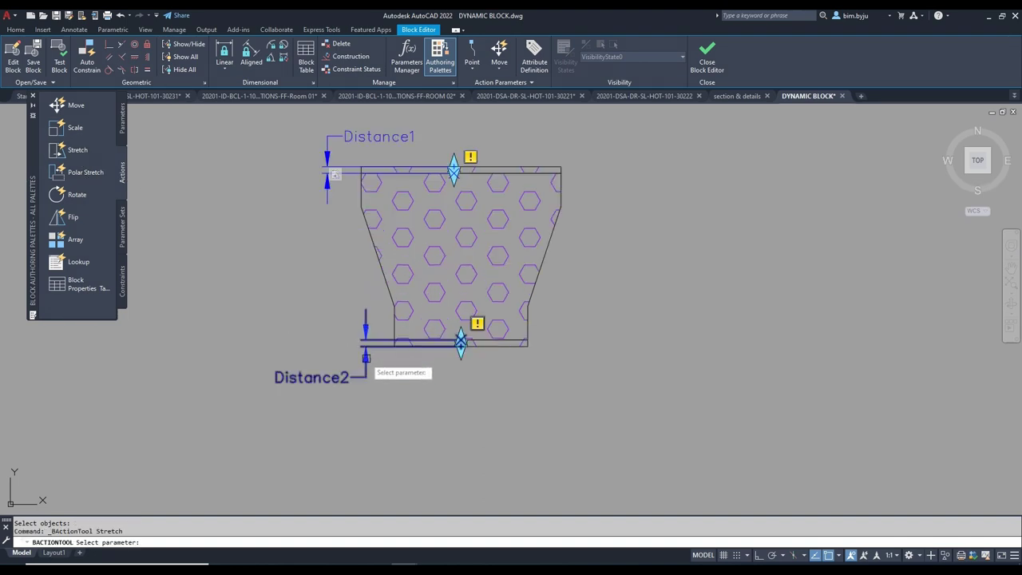
left_click(439, 347)
scroll(437, 351, "up", 6)
left_click(524, 328)
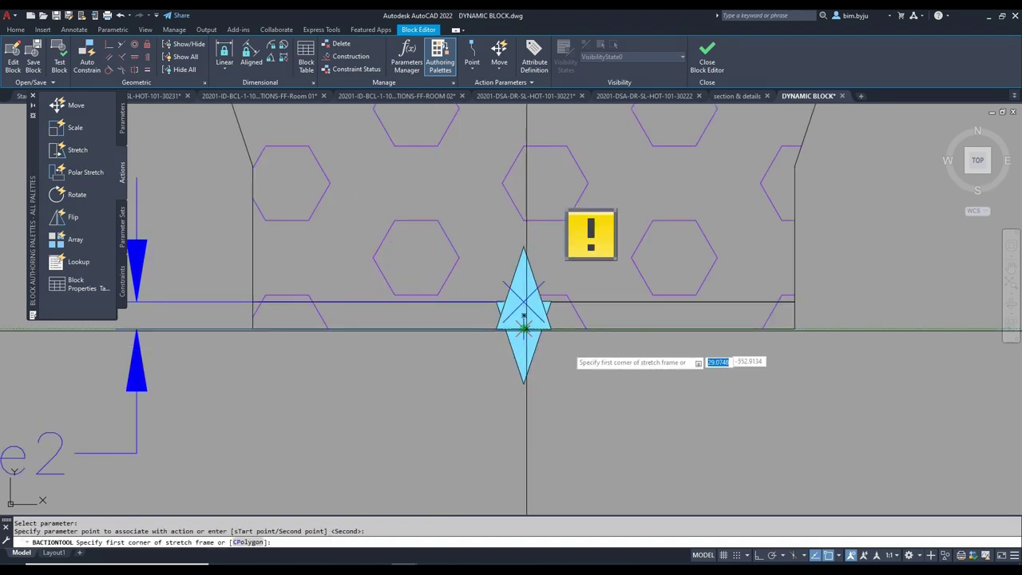
left_click(898, 439)
scroll(432, 331, "down", 4)
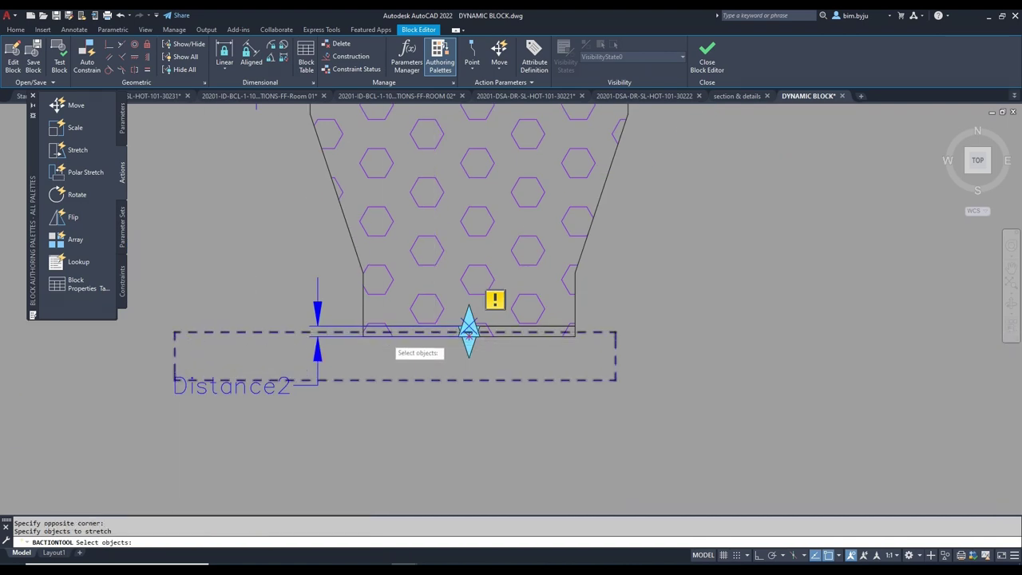
scroll(384, 341, "up", 2)
scroll(568, 334, "up", 3)
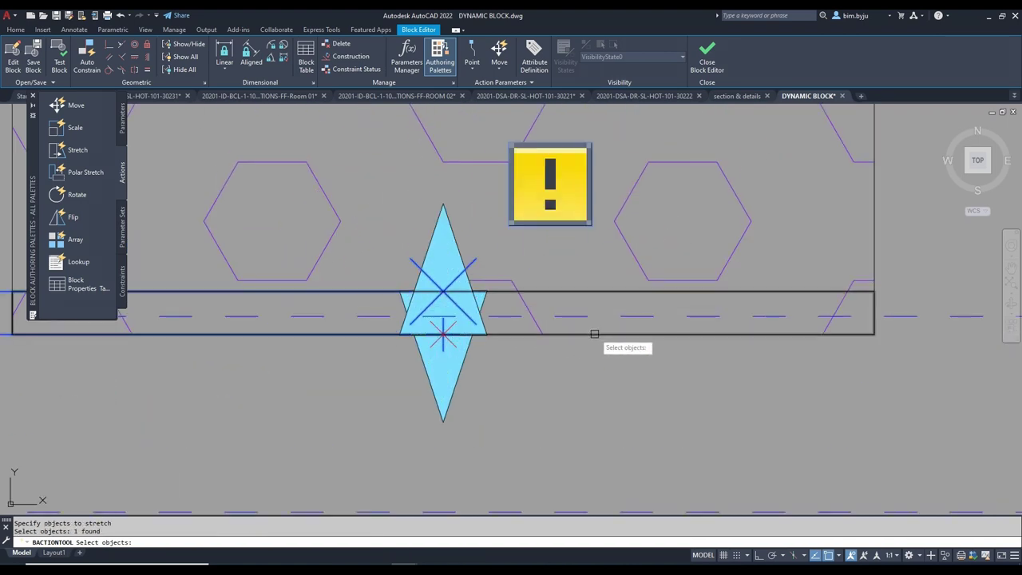
scroll(586, 317, "down", 4)
scroll(399, 315, "up", 6)
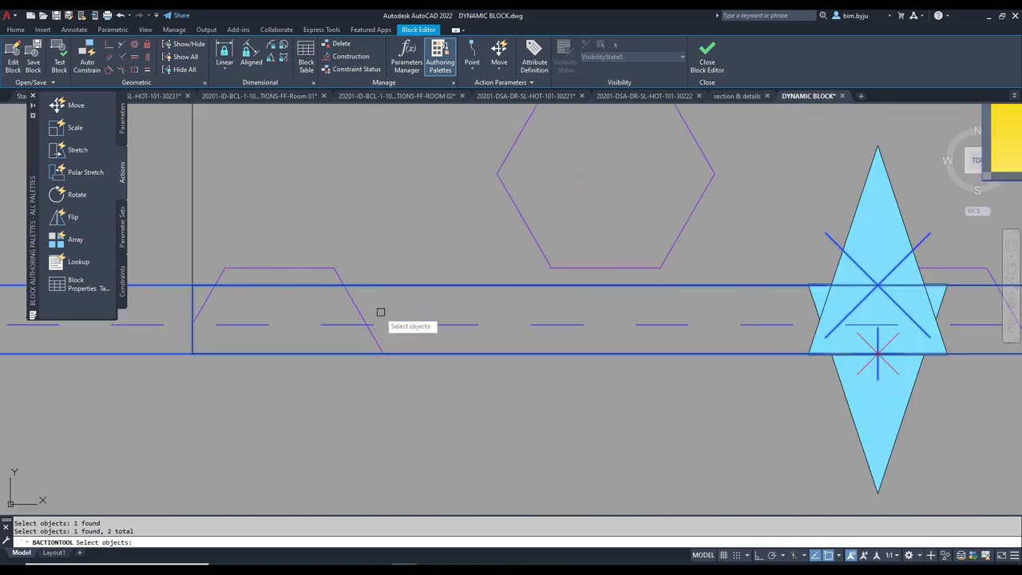
scroll(400, 305, "down", 5)
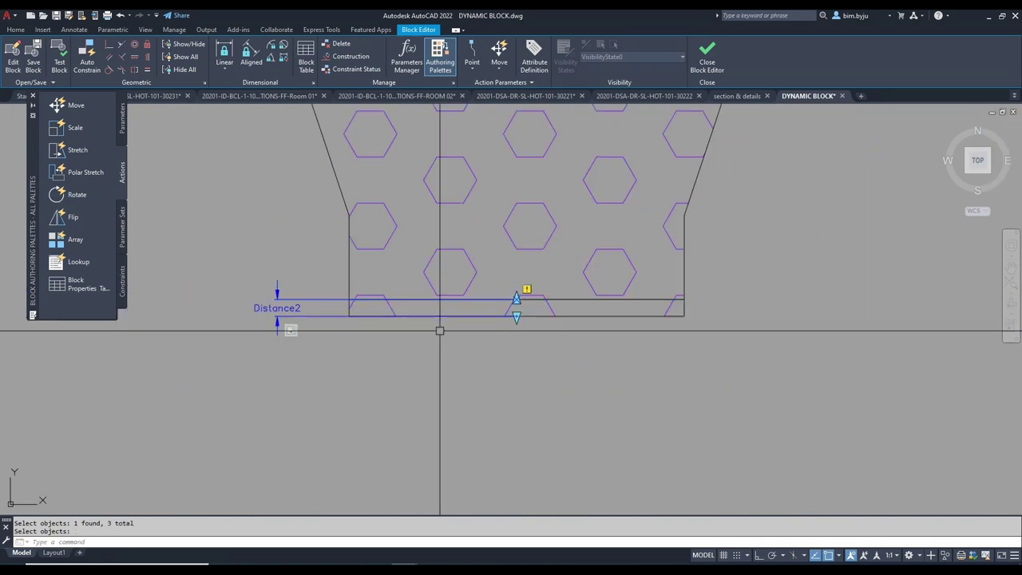
Save the changes to the REDUCER 600-400 block and close the block editor
left_click(708, 62)
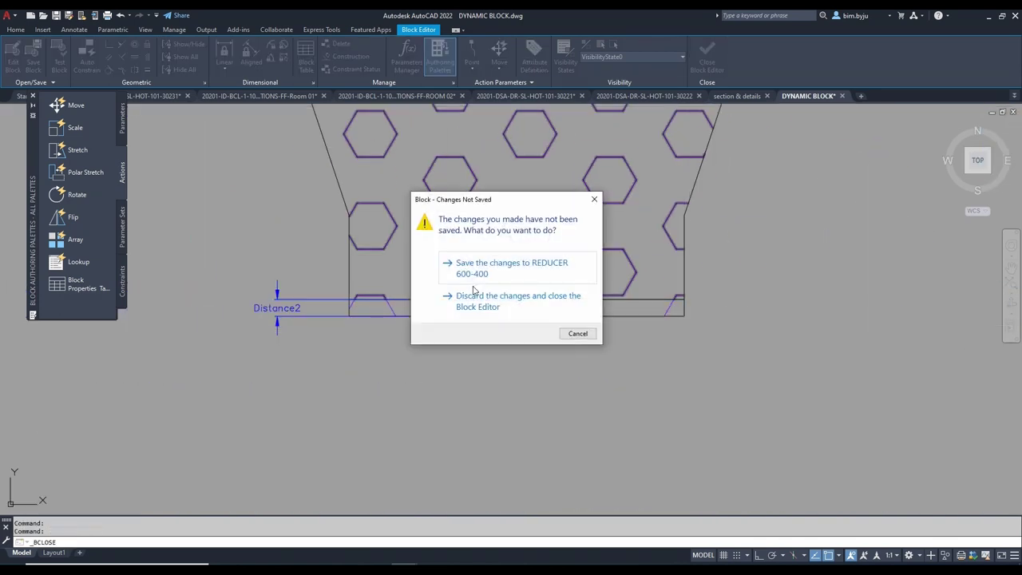
left_click(483, 272)
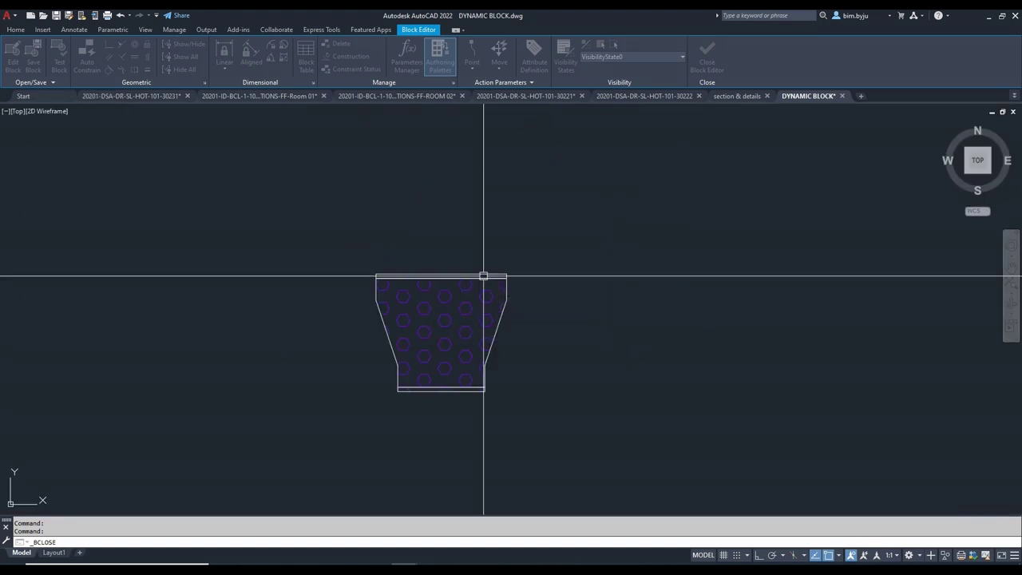
Test the reducer block by stretching its lower and upper ends with their grips
scroll(437, 382, "up", 2)
left_click(433, 376)
scroll(455, 240, "down", 4)
left_click(457, 498)
scroll(484, 292, "up", 5)
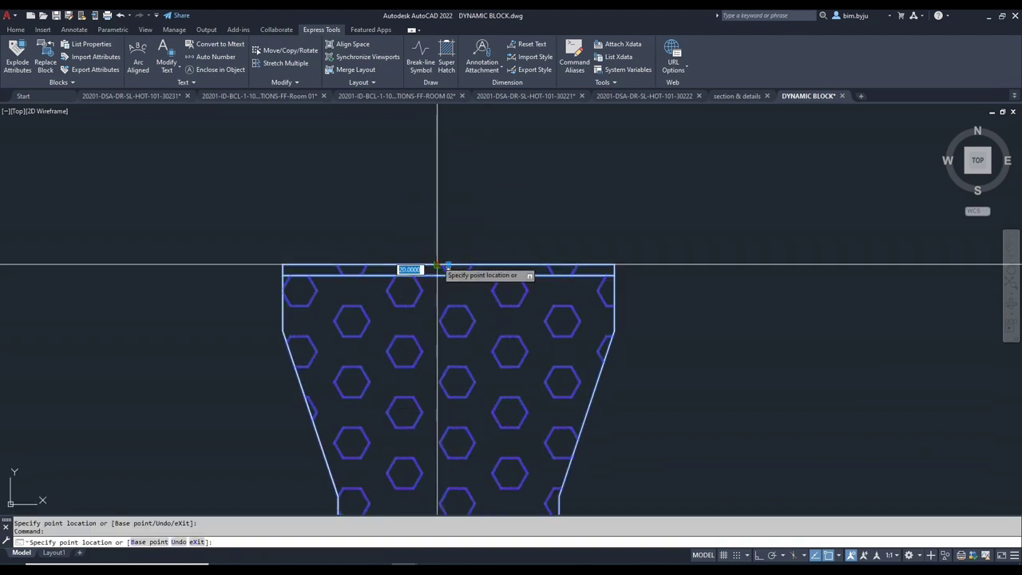
scroll(438, 265, "down", 5)
left_click(463, 165)
scroll(349, 241, "down", 3)
key("Escape")
Look over the cable tray run, the separate fitting blocks and the title text above them
mouse_move(349, 242)
middle_mouse_down()
mouse_move(442, 242)
mouse_move(488, 284)
middle_mouse_up()
scroll(442, 280, "down", 1)
middle_click_drag(333, 281, 512, 322)
middle_click_drag(375, 328, 537, 305)
middle_click_drag(463, 306, 572, 319)
middle_click_drag(490, 317, 452, 309)
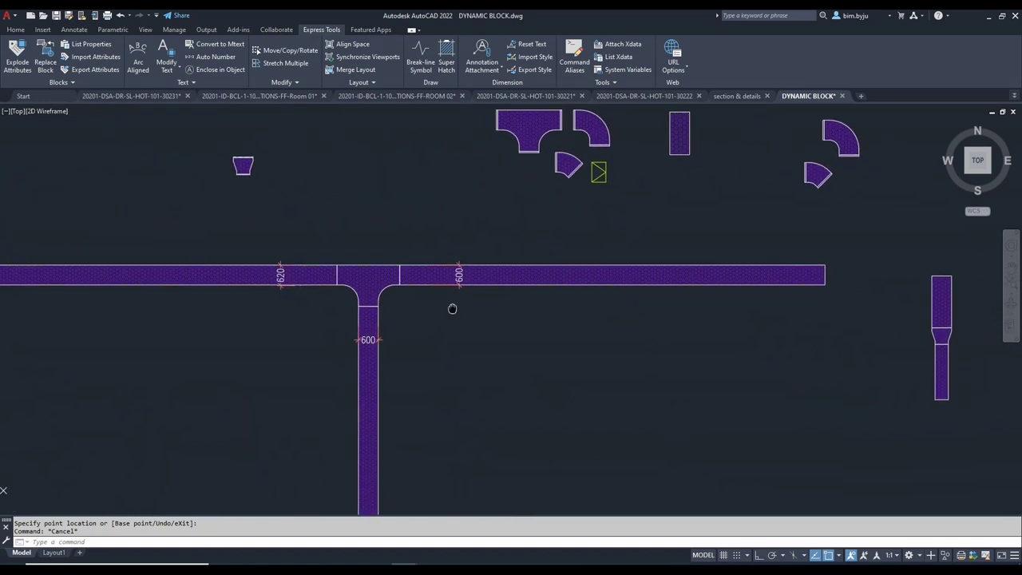
mouse_move(673, 322)
middle_mouse_down()
mouse_move(554, 311)
mouse_move(627, 313)
middle_mouse_up()
scroll(622, 306, "down", 2)
scroll(622, 306, "down", 2)
middle_click_drag(574, 231, 497, 345)
scroll(521, 277, "up", 1)
mouse_move(567, 270)
middle_mouse_down()
mouse_move(490, 251)
mouse_move(497, 262)
middle_mouse_up()
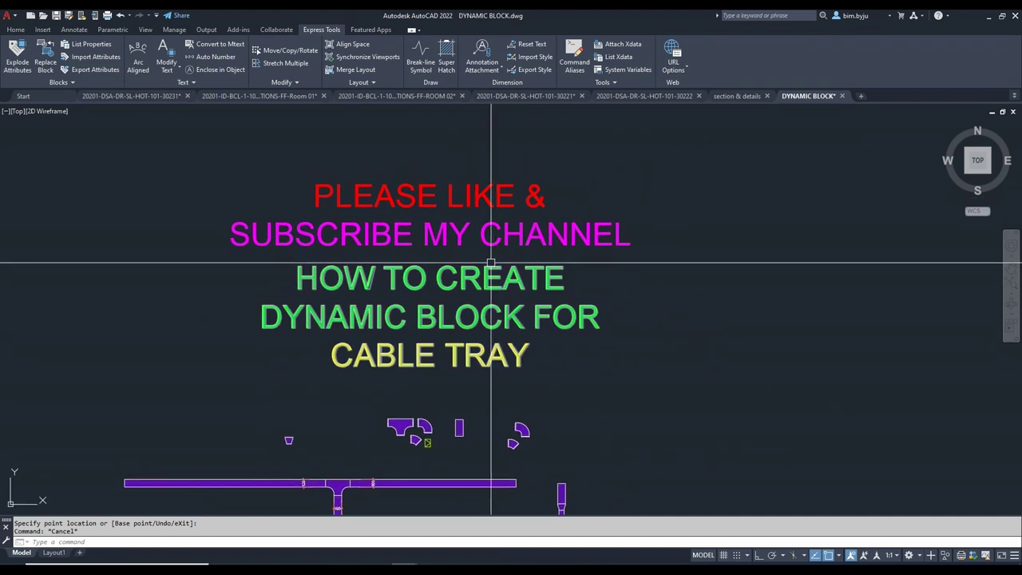
middle_click_drag(375, 254, 393, 257)
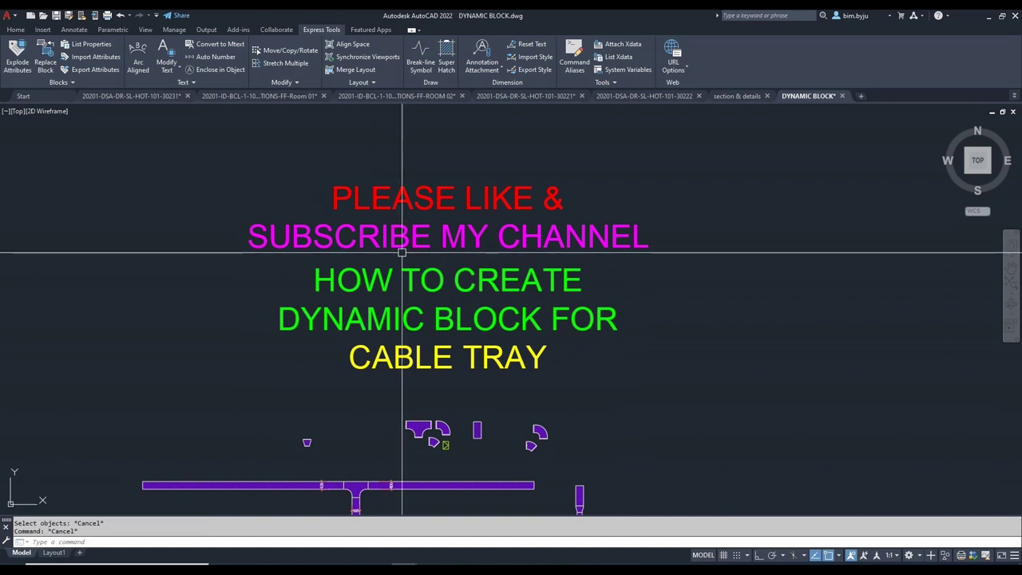
scroll(511, 319, "up", 1)
scroll(593, 450, "down", 2)
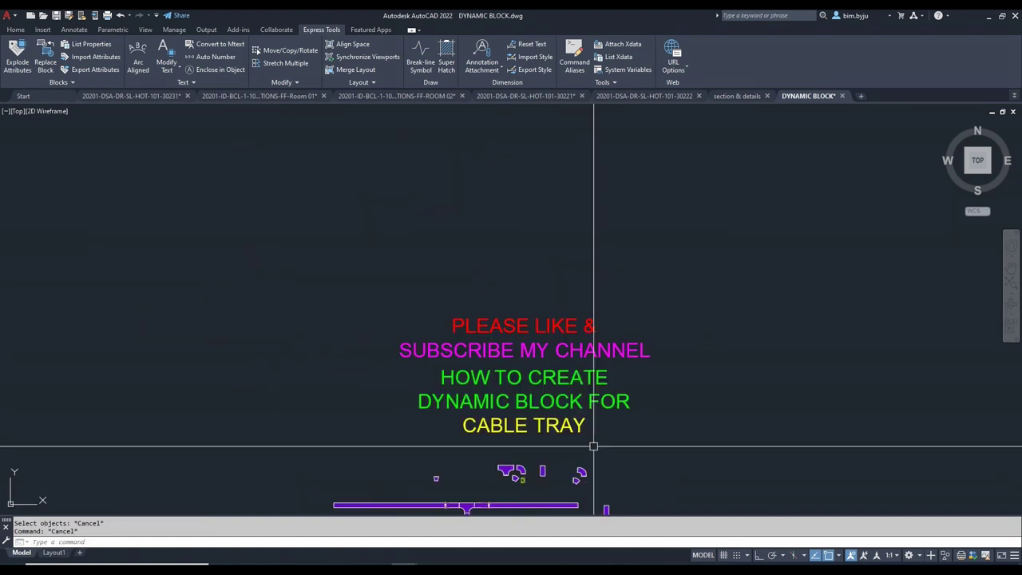